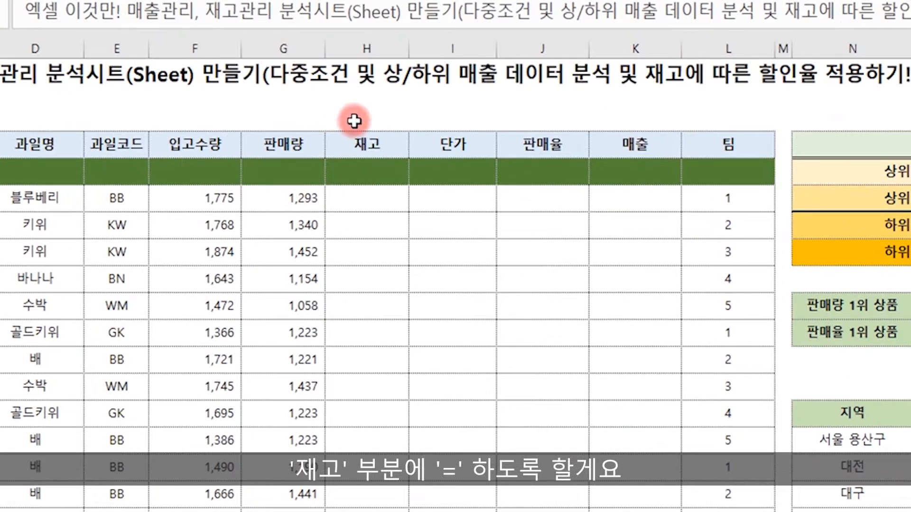
- Calculate 재고 in H7 with =F7-G7 and fill the formula down the column
click(344, 209)
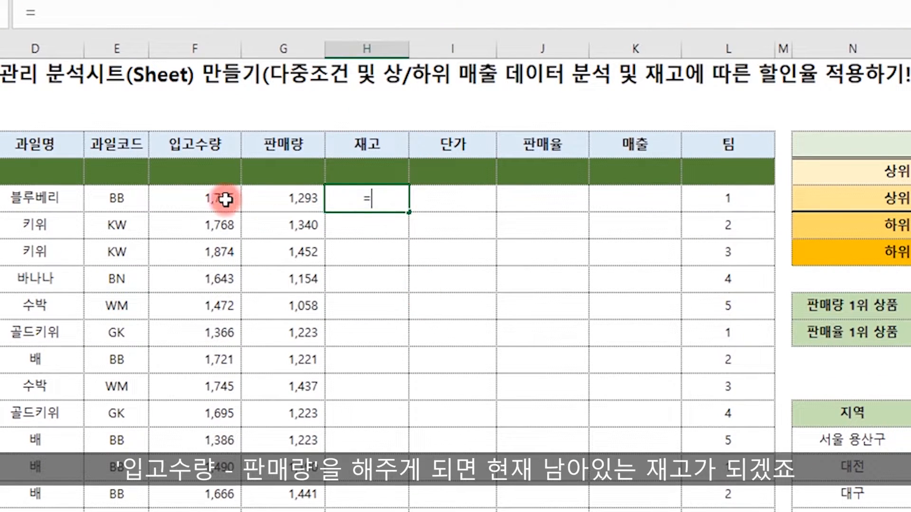
click(211, 199)
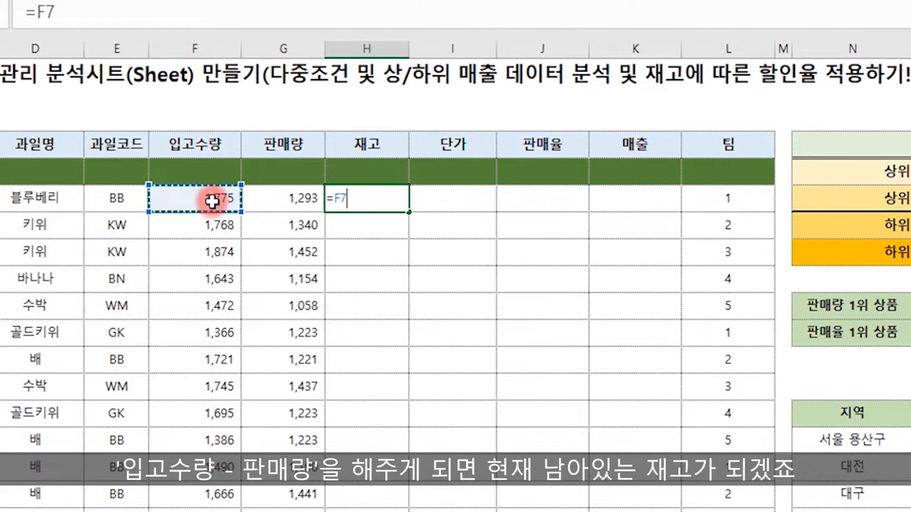
text(-)
click(298, 199)
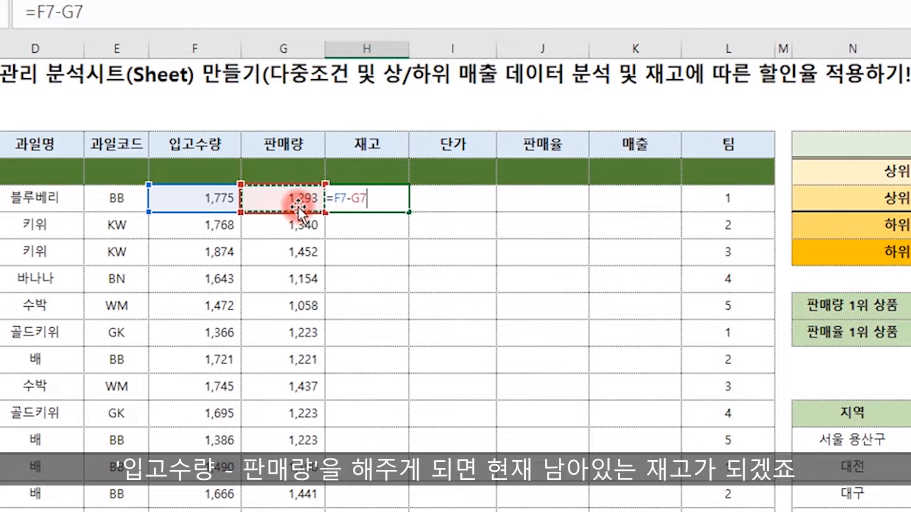
key(Return)
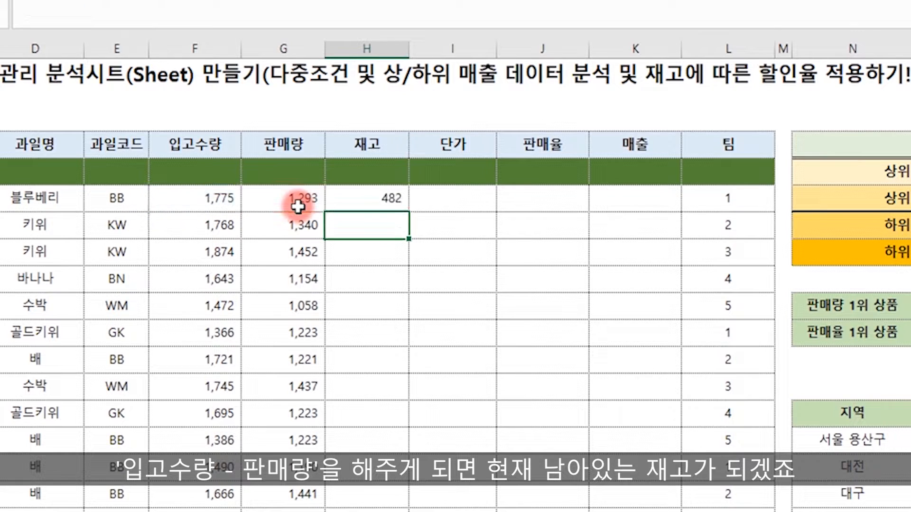
click(368, 202)
double_click(409, 211)
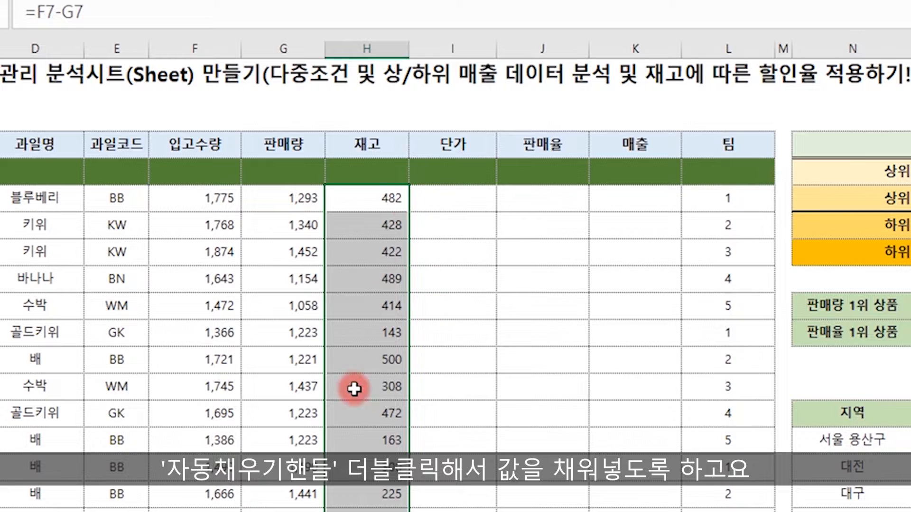
- Start a VLOOKUP formula in I7 under 단가 with D7 as lookup value and columns X:Y as the table array
click(471, 192)
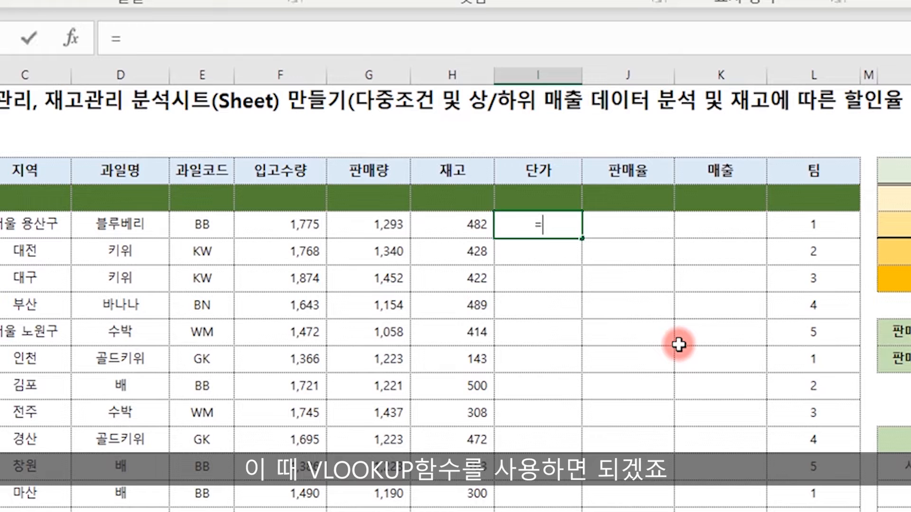
text(=vlo)
key(Tab)
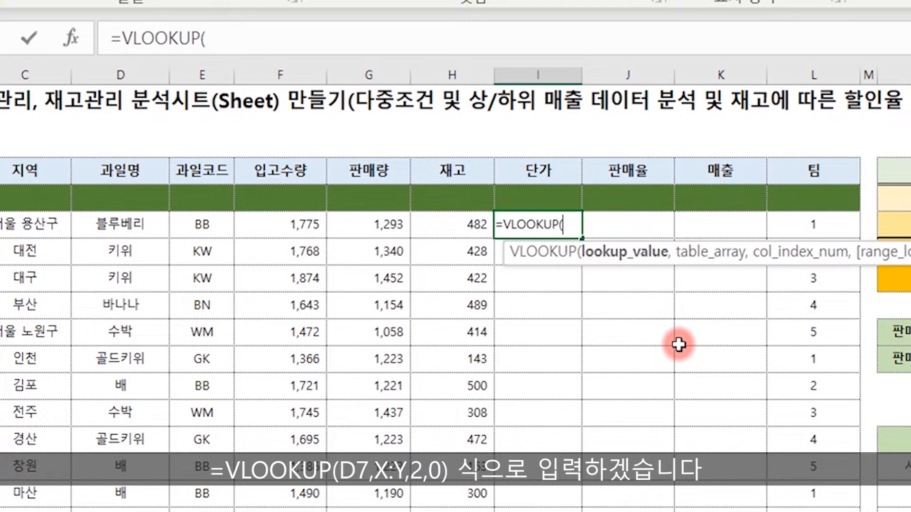
click(130, 227)
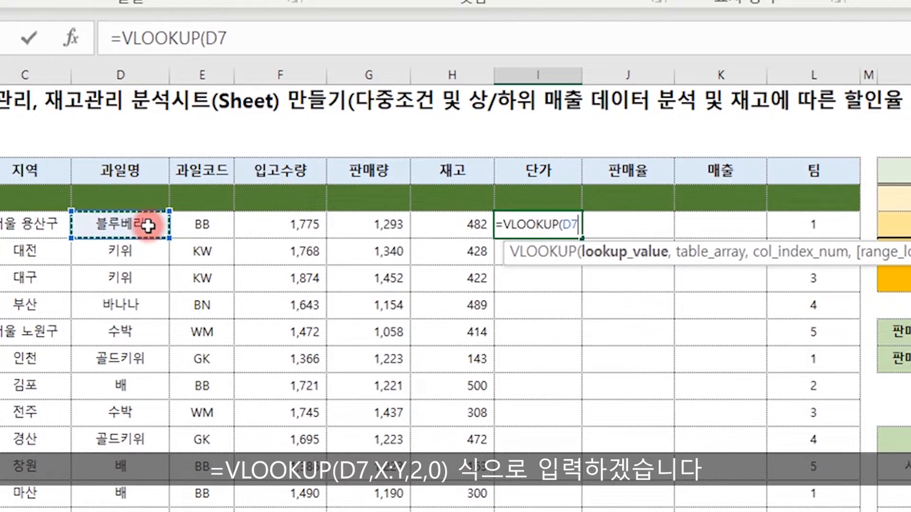
text(,)
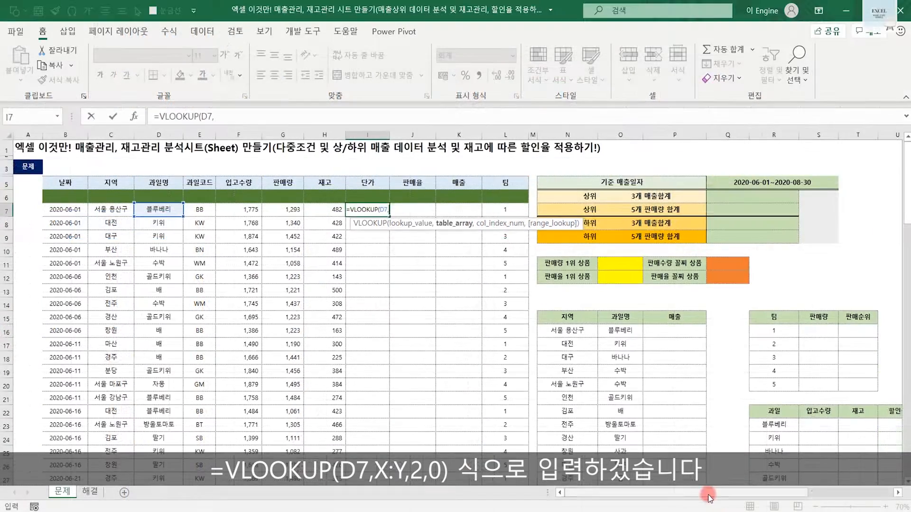
drag(707, 494, 786, 495)
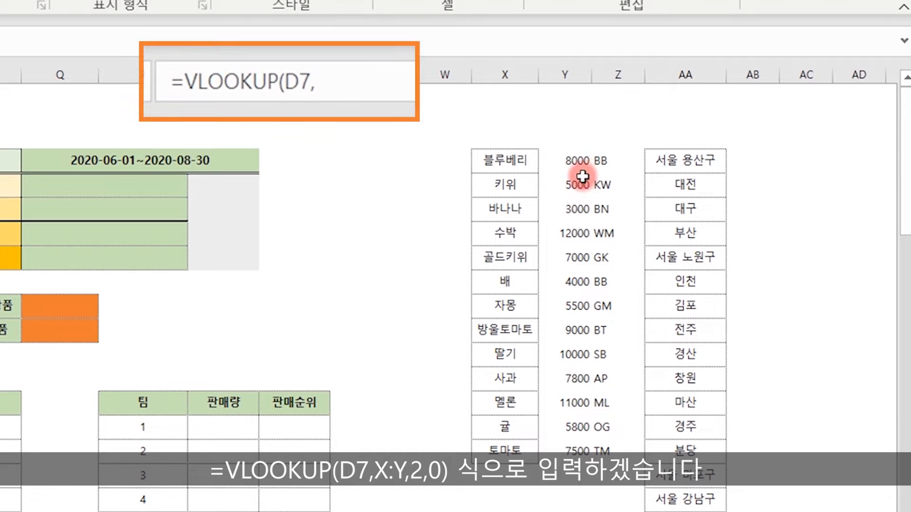
click(502, 73)
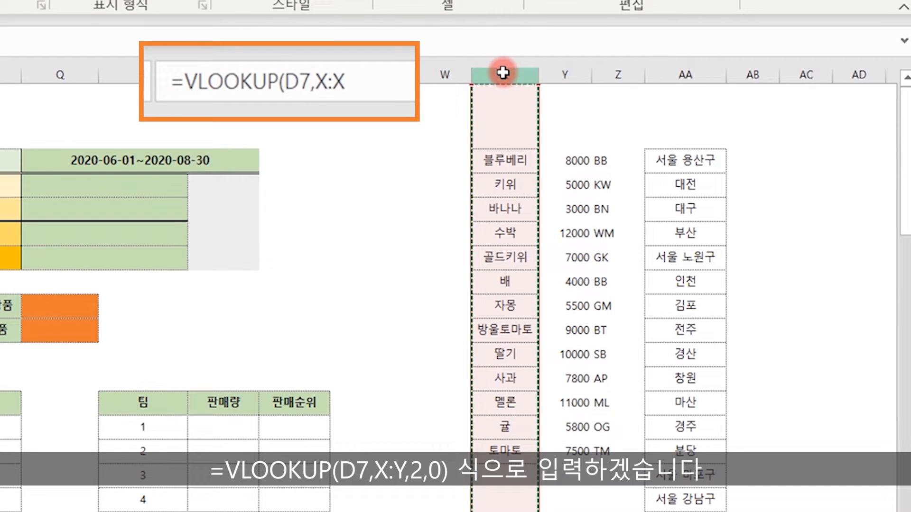
drag(503, 73, 570, 71)
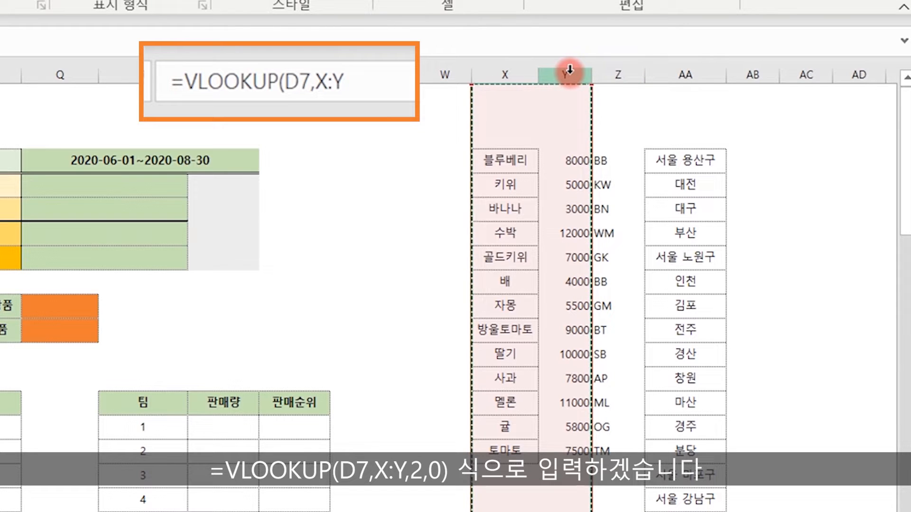
text(,)
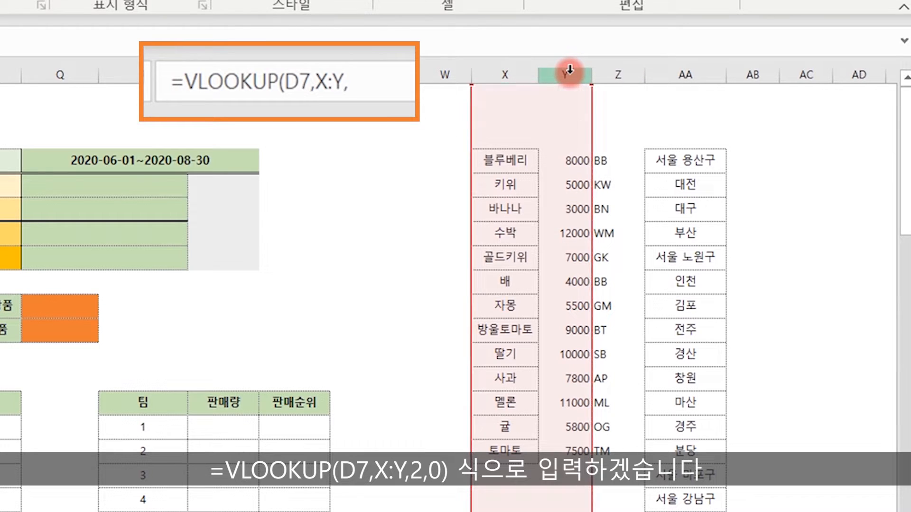
drag(507, 91, 501, 115)
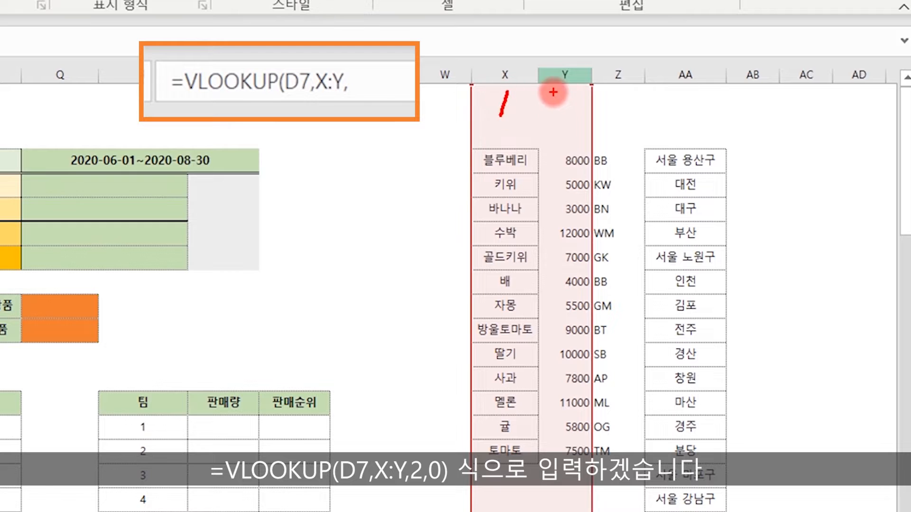
drag(553, 87, 556, 101)
mouse_move(579, 137)
mouse_down()
mouse_move(559, 113)
mouse_move(576, 138)
mouse_up()
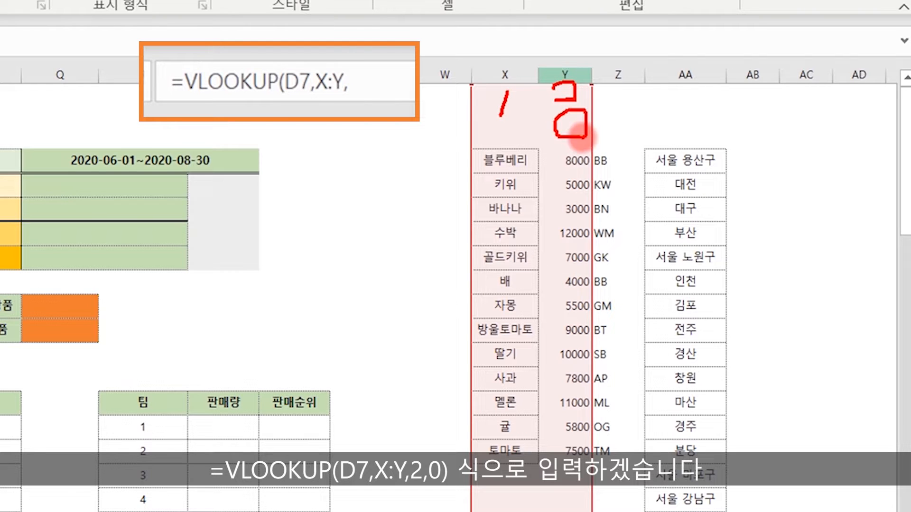
key(Escape)
- Complete the I7 formula with column index 2 and exact match 0, giving =VLOOKUP(D7,X:Y,2,0)
click(413, 84)
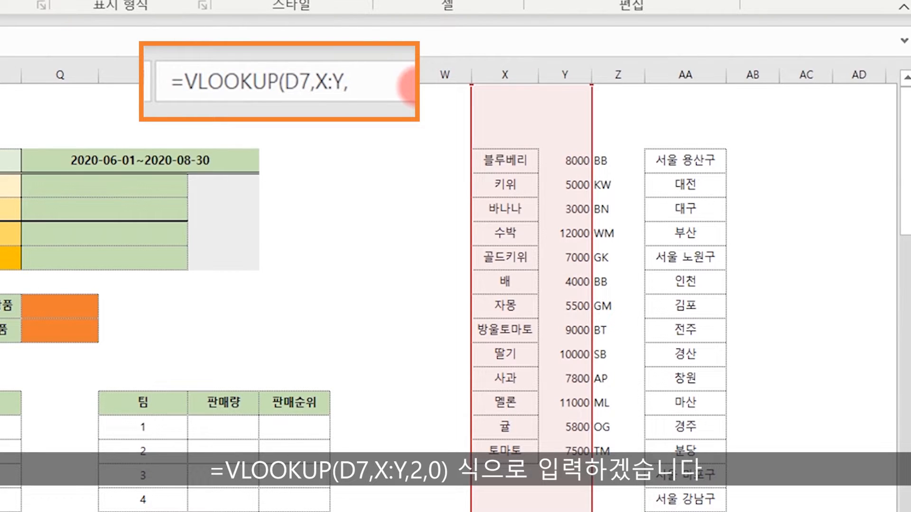
text(2)
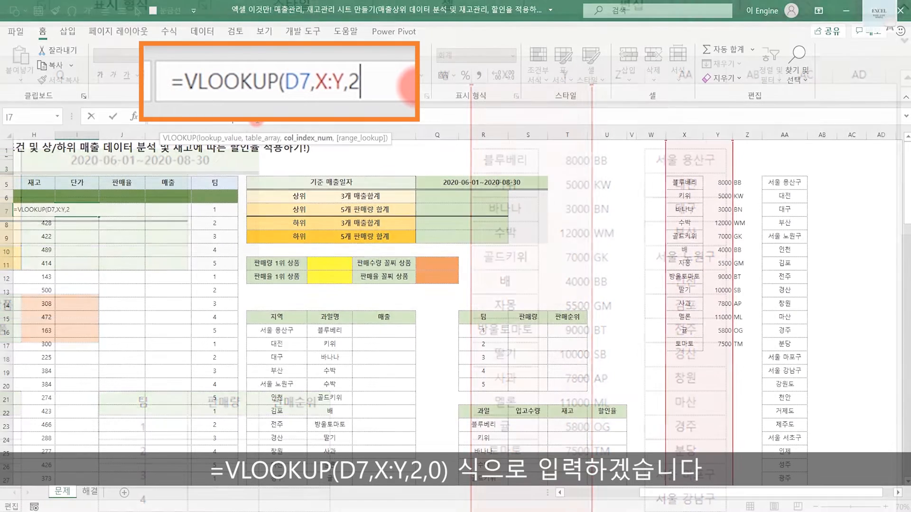
text(,0)
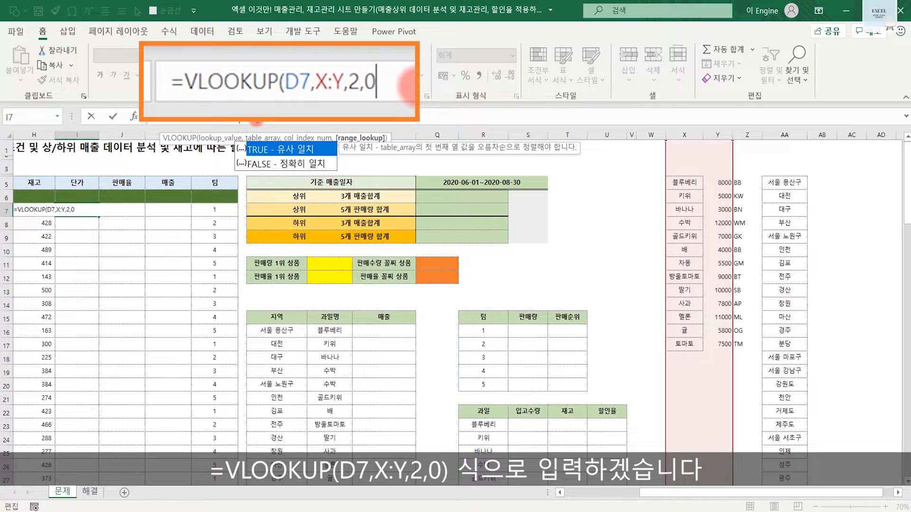
text())
key(Return)
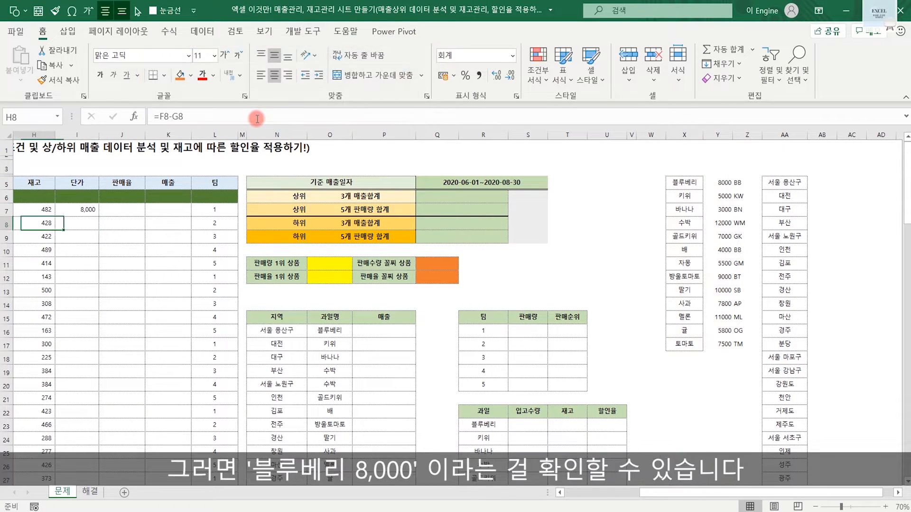
- Check the I7 unit price against 블루베리 in the price list and fill the formula down the 단가 column
key(Home)
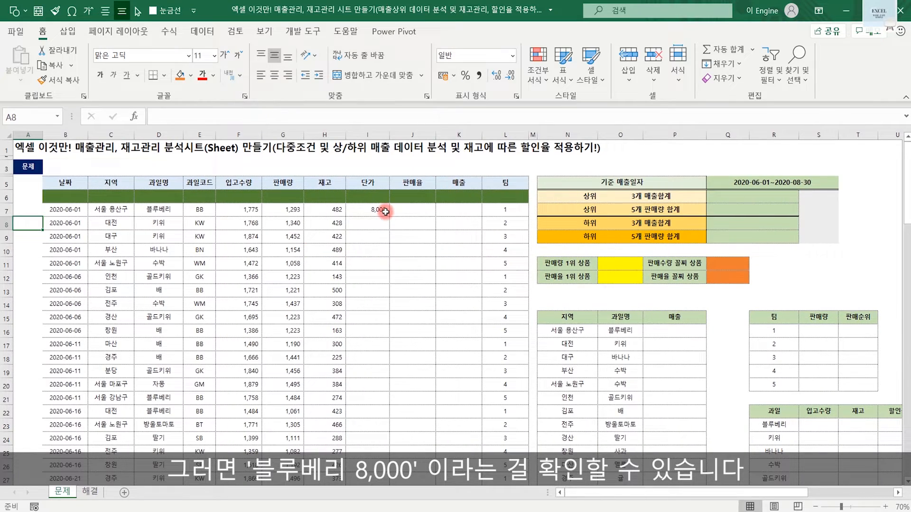
click(385, 212)
scroll(802, 247, right, 3)
click(758, 182)
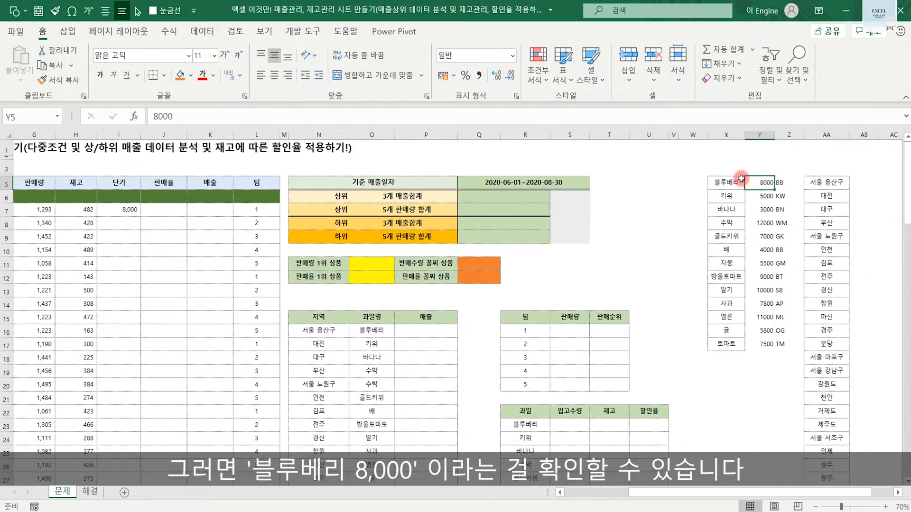
scroll(741, 182, left, 3)
click(377, 210)
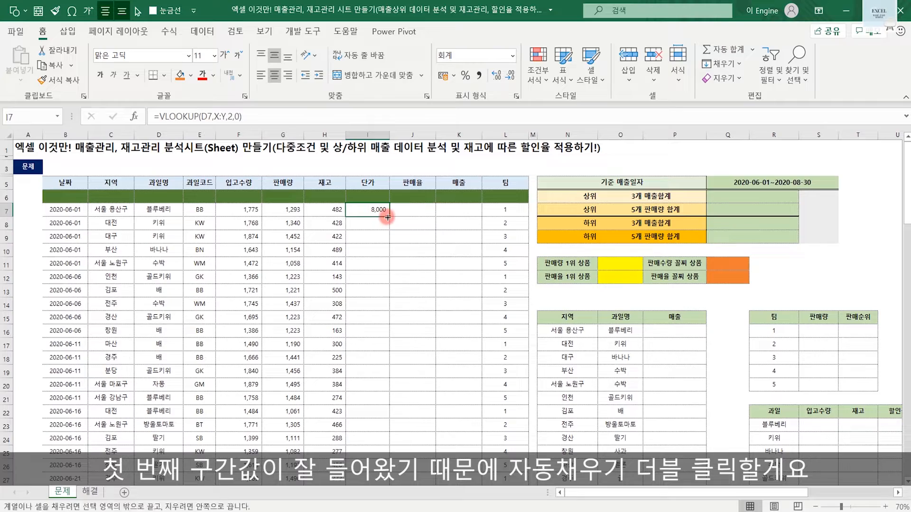
double_click(388, 216)
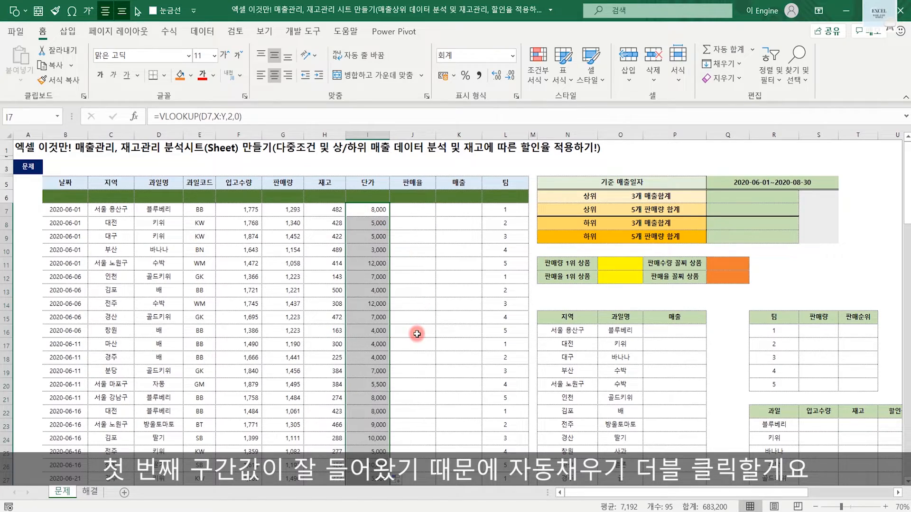
- Calculate 판매율 in J7 with =G7/F7 and fill the formula down the column
click(413, 209)
text(=)
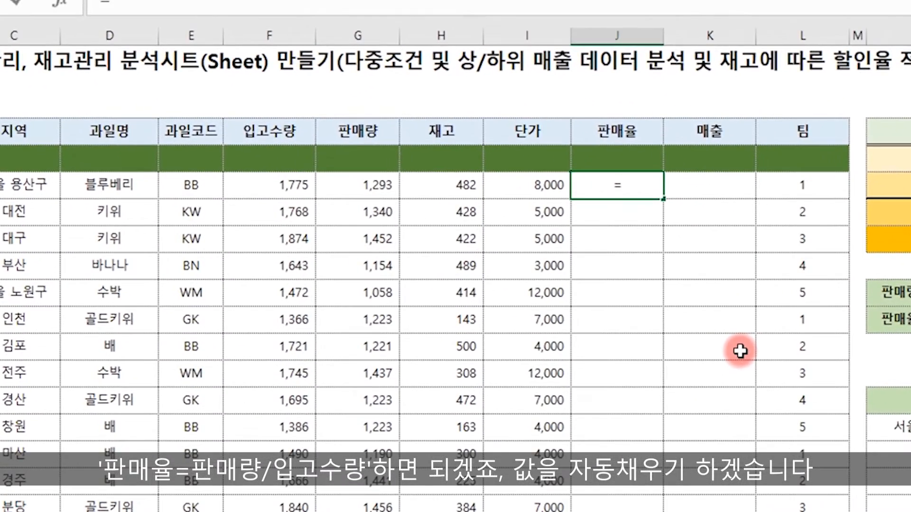
click(331, 183)
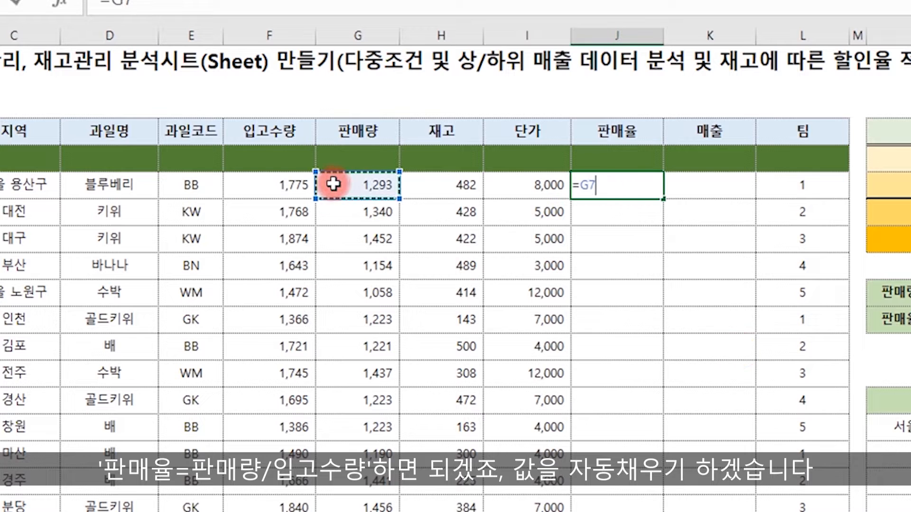
text(/)
click(297, 189)
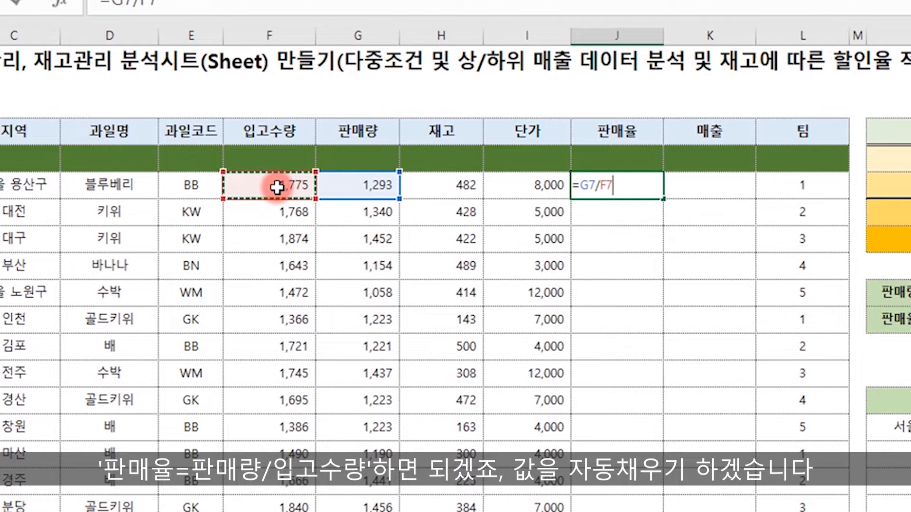
key(Return)
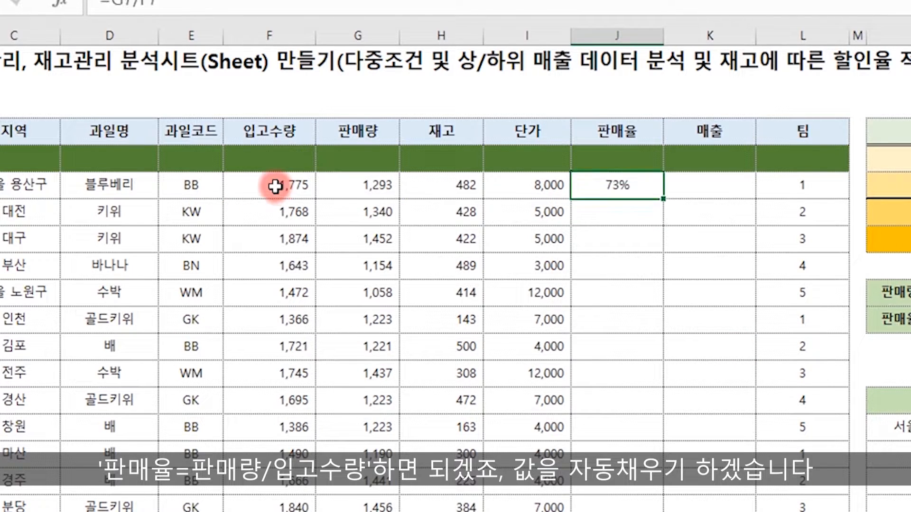
click(629, 192)
double_click(663, 199)
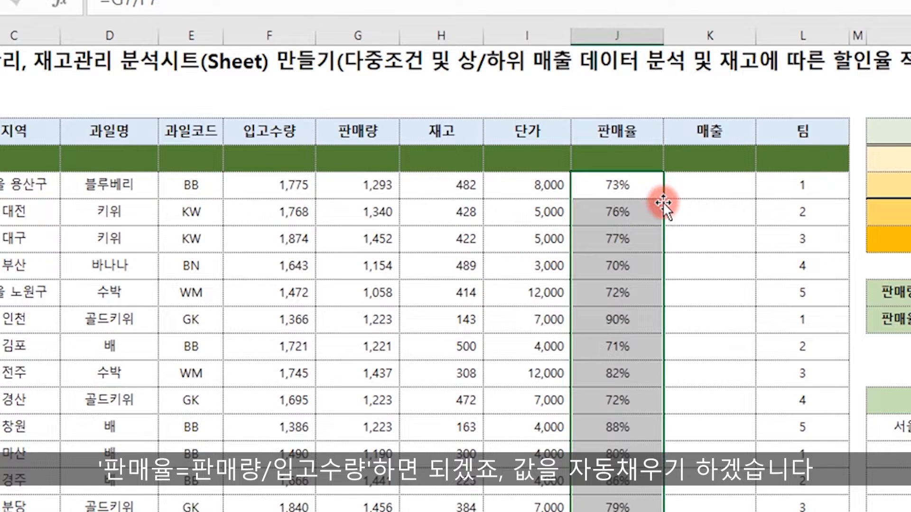
- Calculate 매출 in K7 with =I7*G7 and fill the formula down the column
click(702, 186)
text(=)
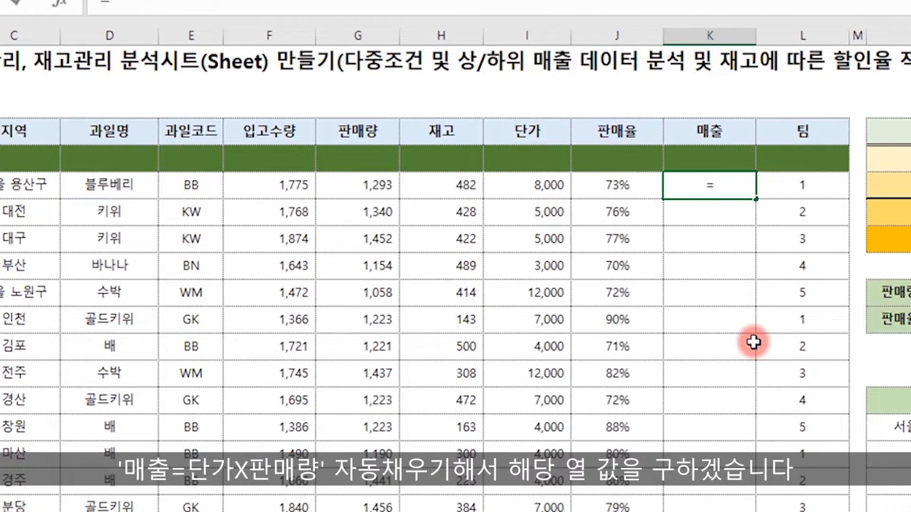
click(526, 185)
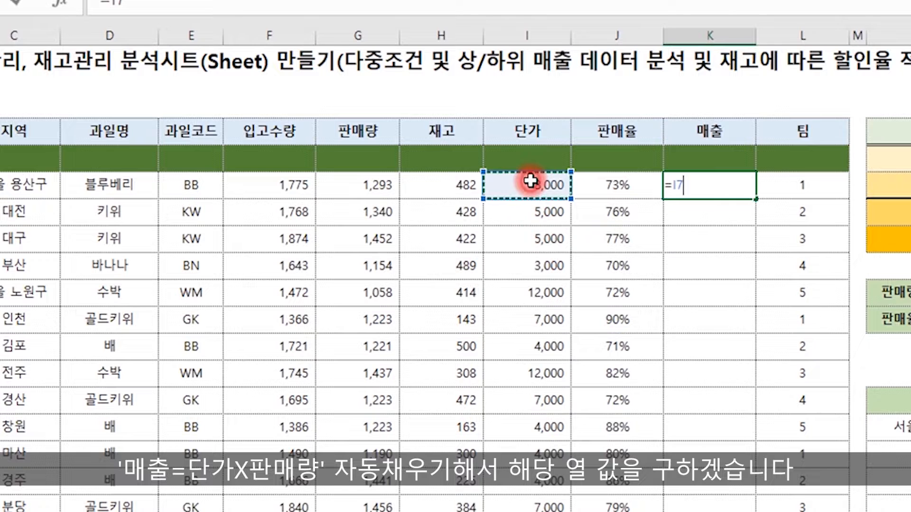
text(*)
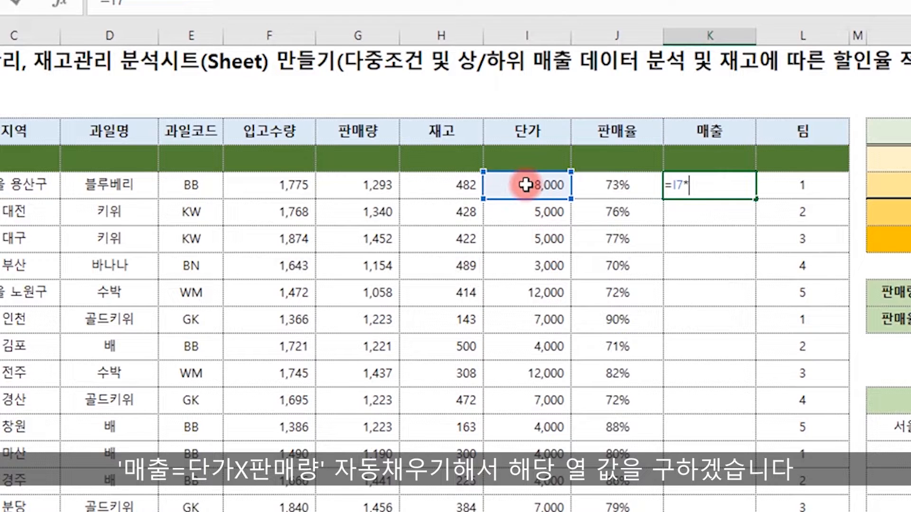
click(360, 187)
key(Return)
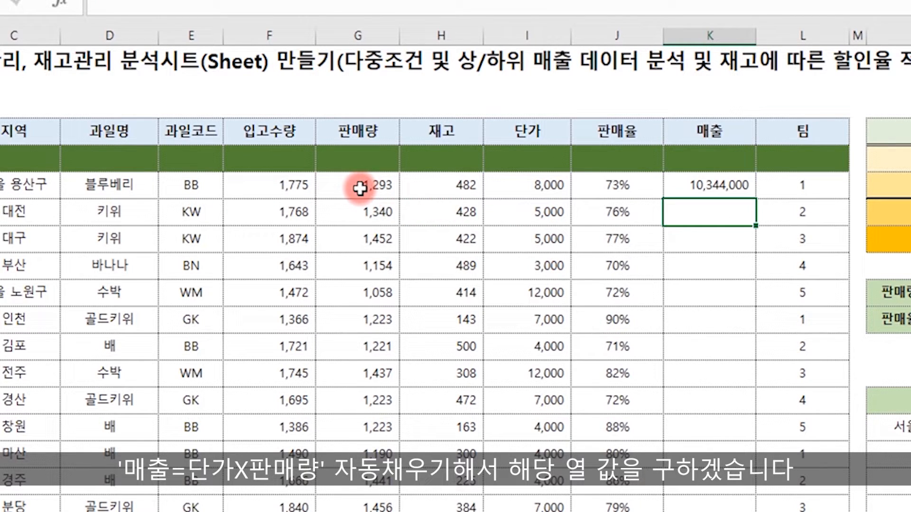
click(720, 185)
double_click(756, 198)
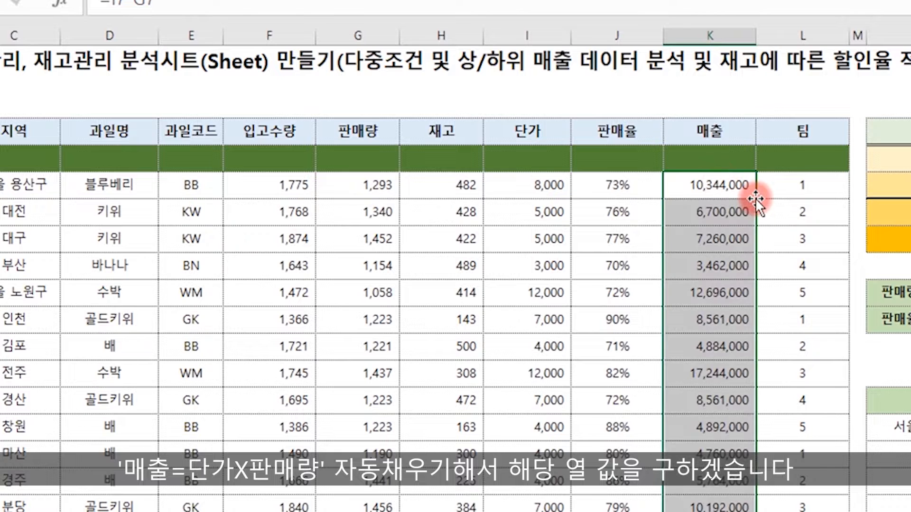
- Total the 입고수량 column in F6 with =SUM(F7:F101)
click(287, 159)
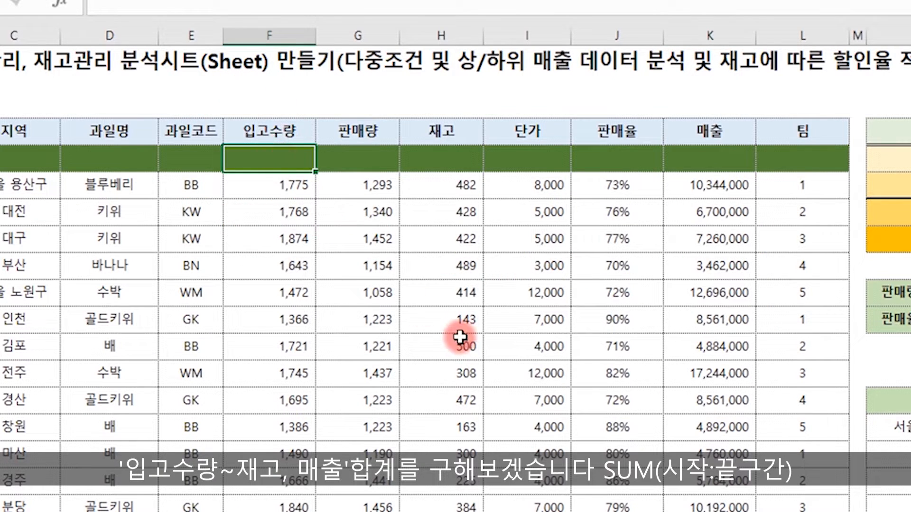
text(=sum()
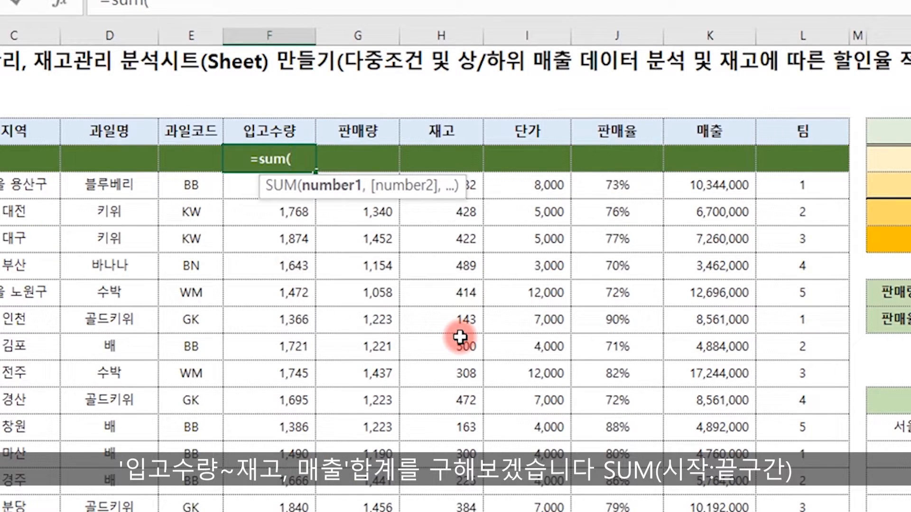
key(Down)
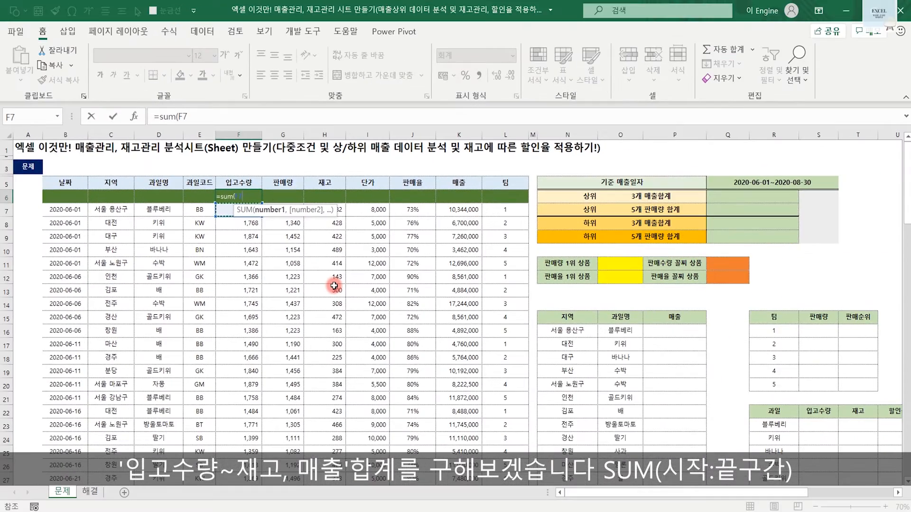
key(ctrl+shift+Down)
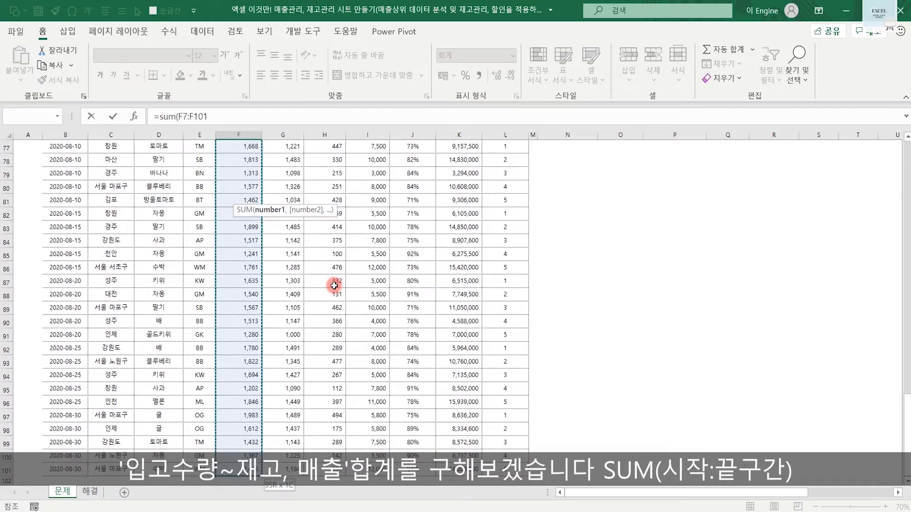
text())
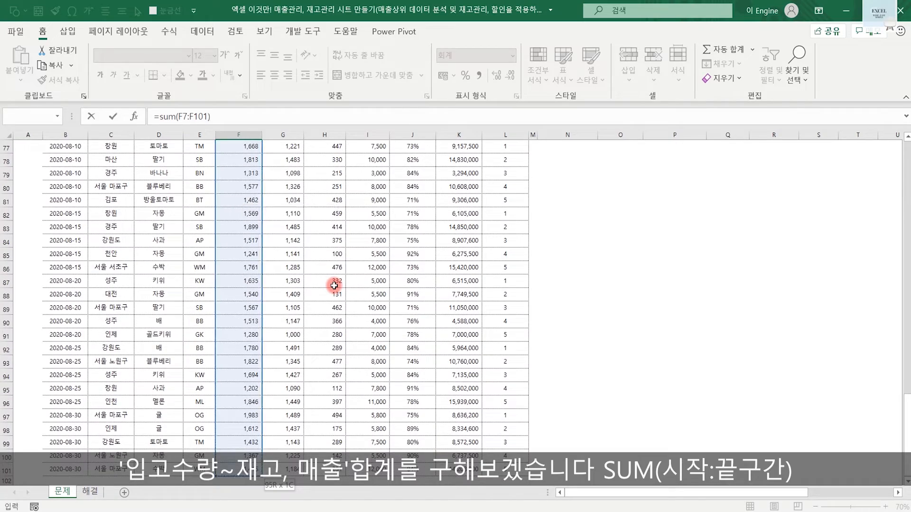
key(Return)
key(Up)
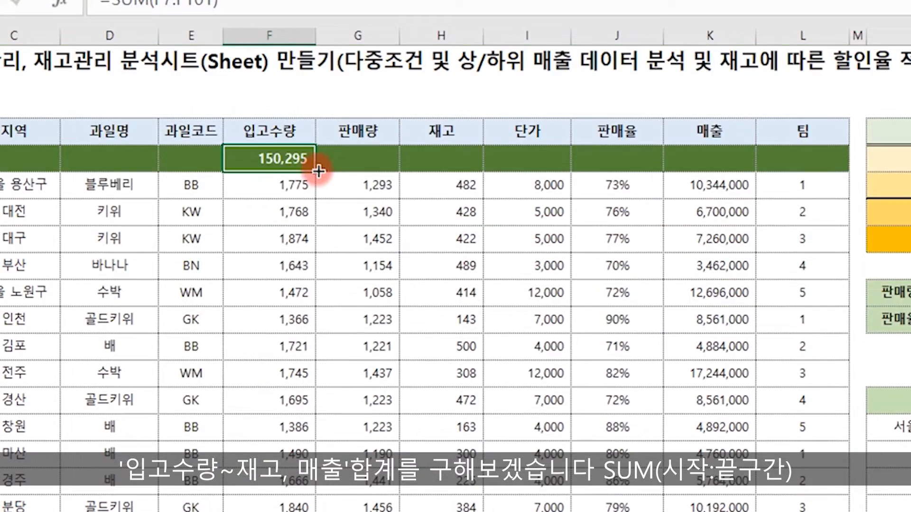
- Fill the F6 total across to 판매량 and 재고, and copy the sum formula into K6 for 매출
drag(318, 172, 475, 168)
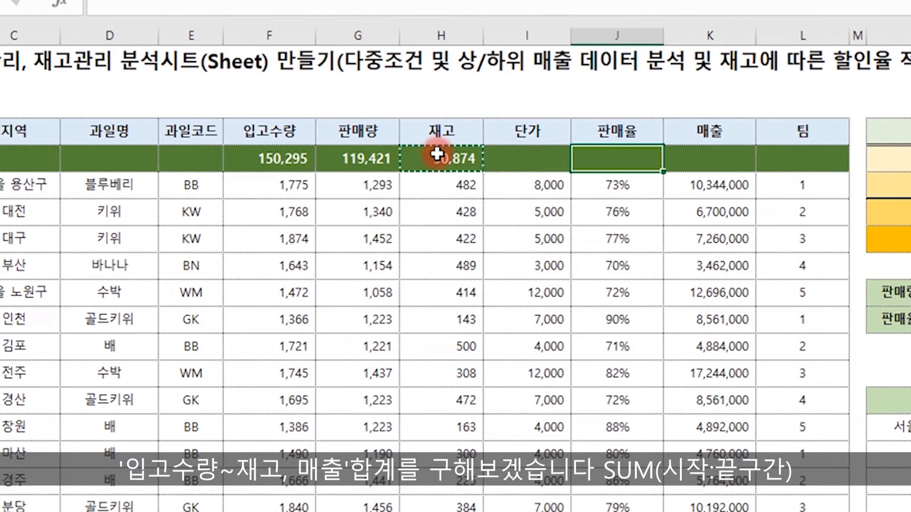
click(726, 154)
key(ctrl+v)
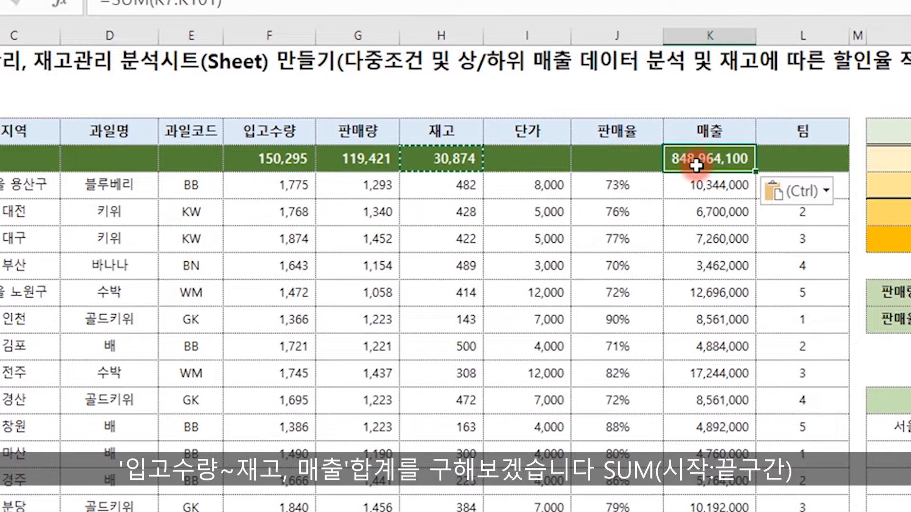
key(Escape)
- Calculate the overall 판매율 in J6 with =G6/F6
key(Left)
text(=)
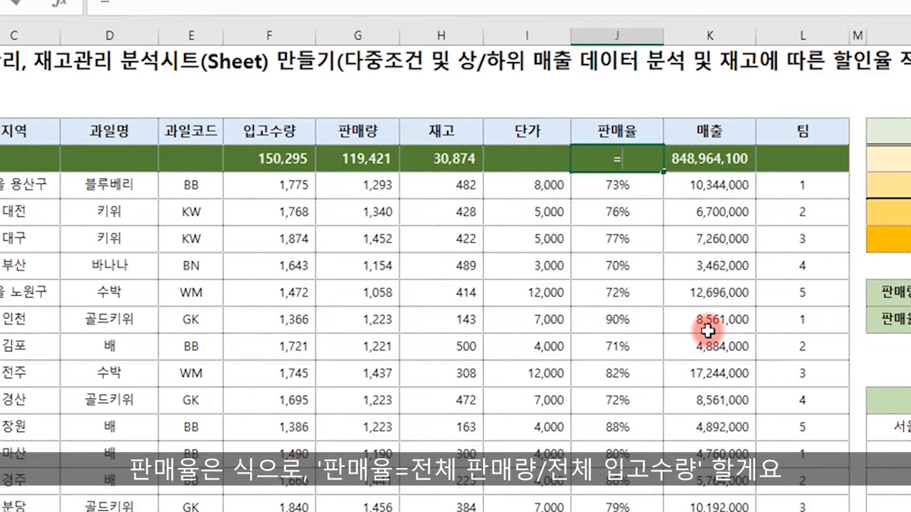
click(370, 158)
text(/)
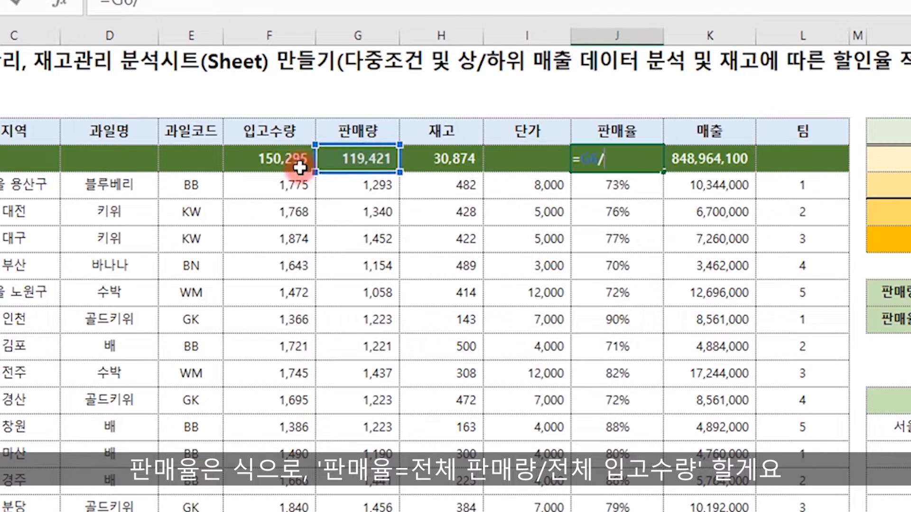
click(299, 167)
key(Return)
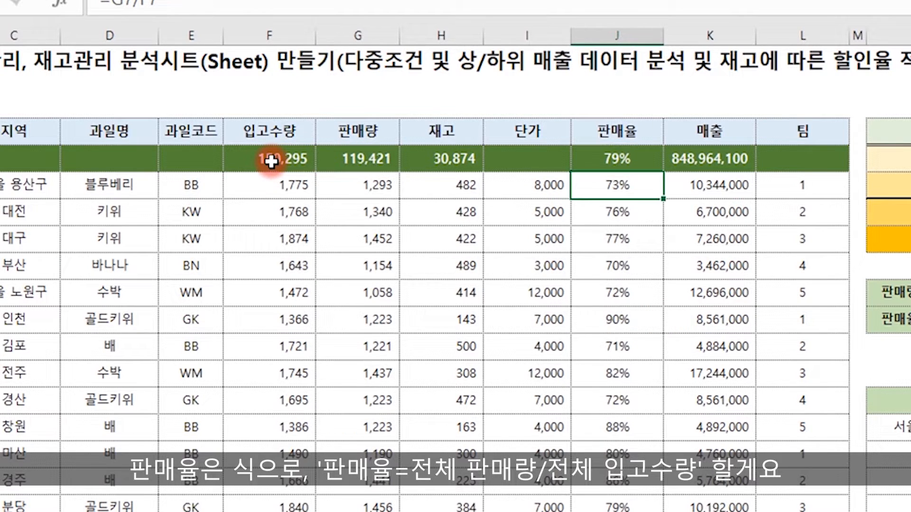
key(Up)
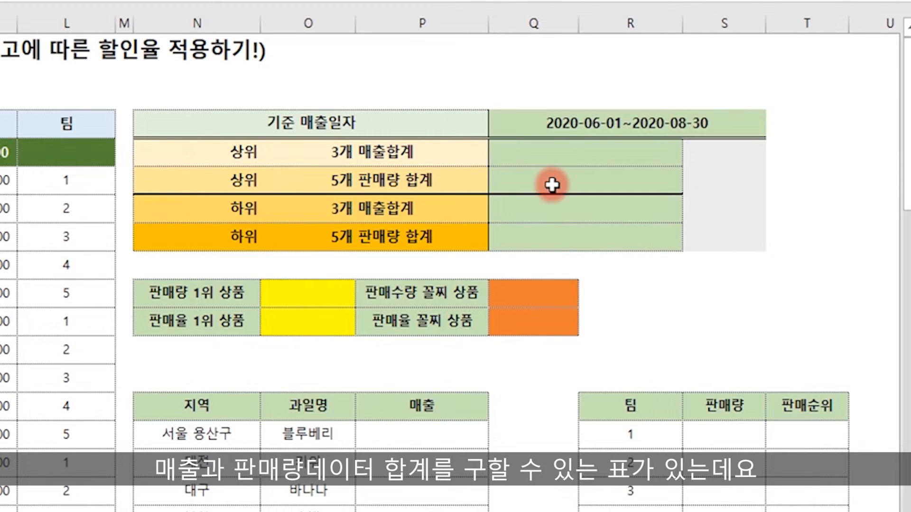
- Begin the 상위 3개 매출합계 formula in Q6 with LARGE nested inside SUM, as =SUM(LARGE(
click(544, 148)
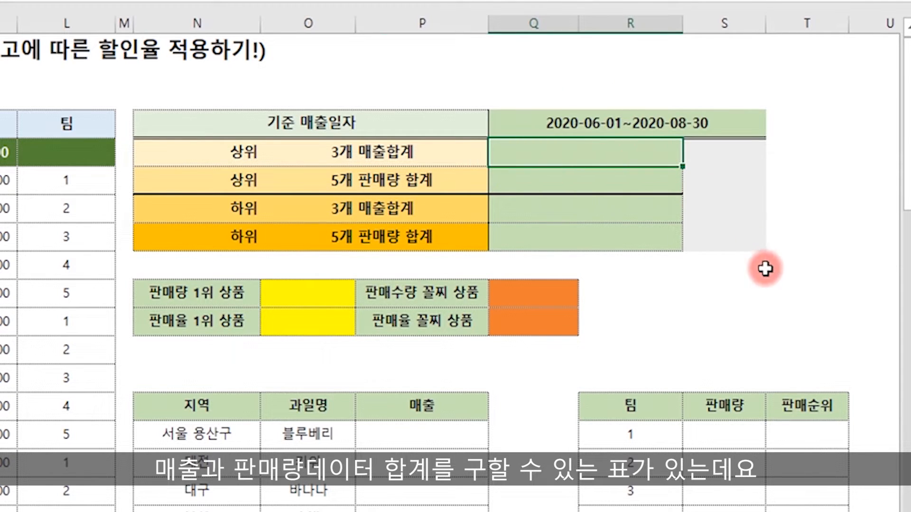
text(=sum)
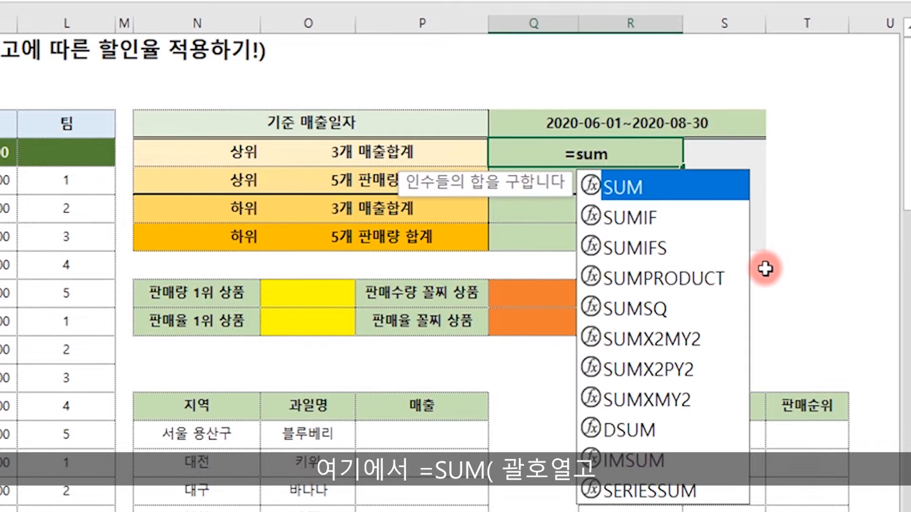
text(()
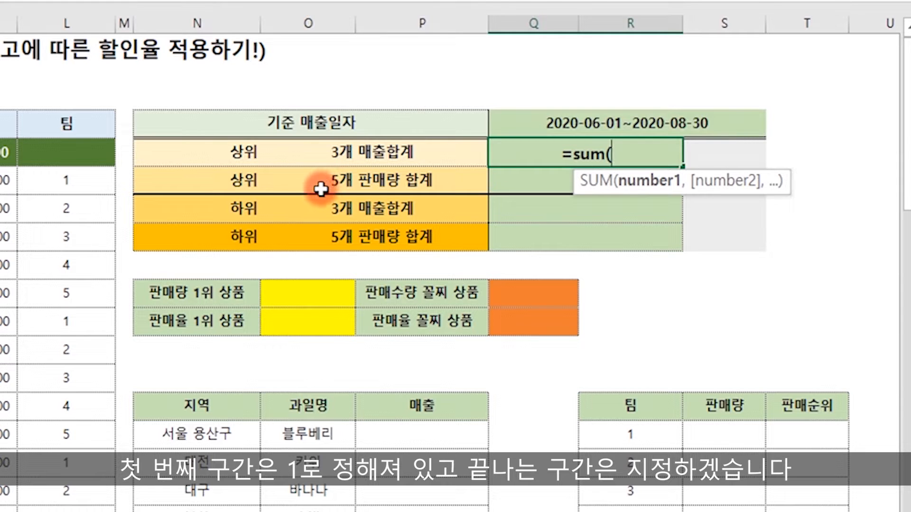
text(l)
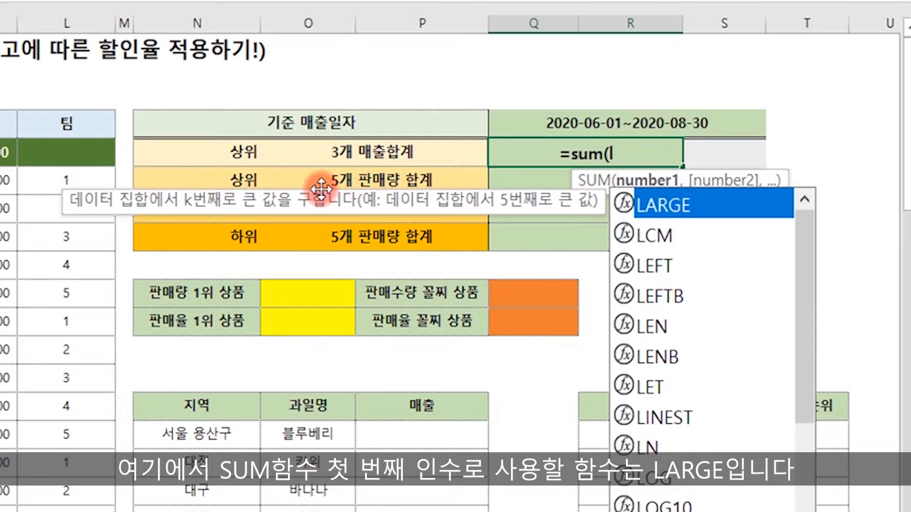
text(ar)
key(Tab)
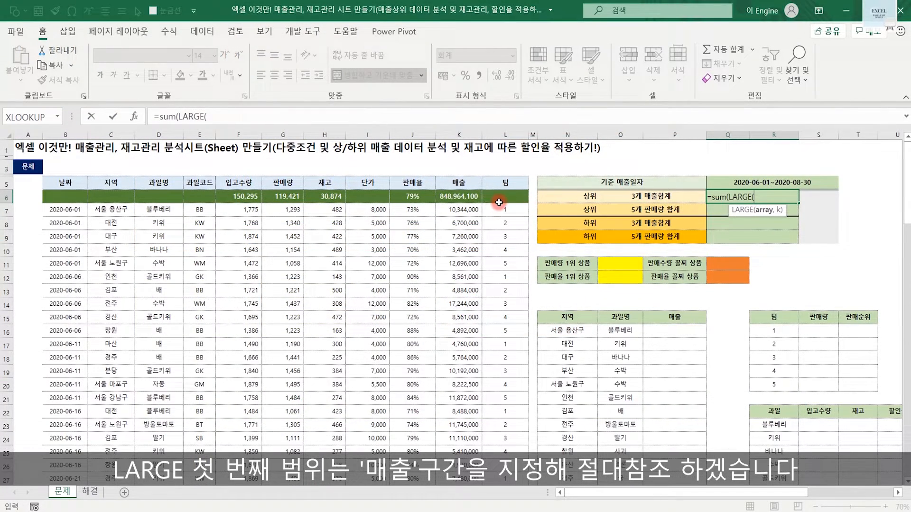
- Set the 매출 values as LARGE's array with the absolute range $K$7:$K$101 and move on to the k argument
click(466, 209)
key(ctrl+shift+Down)
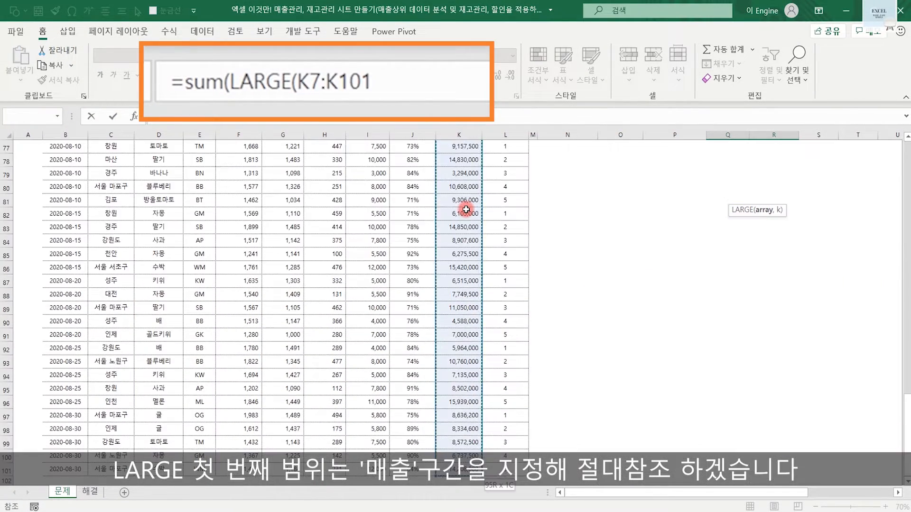
key(F4)
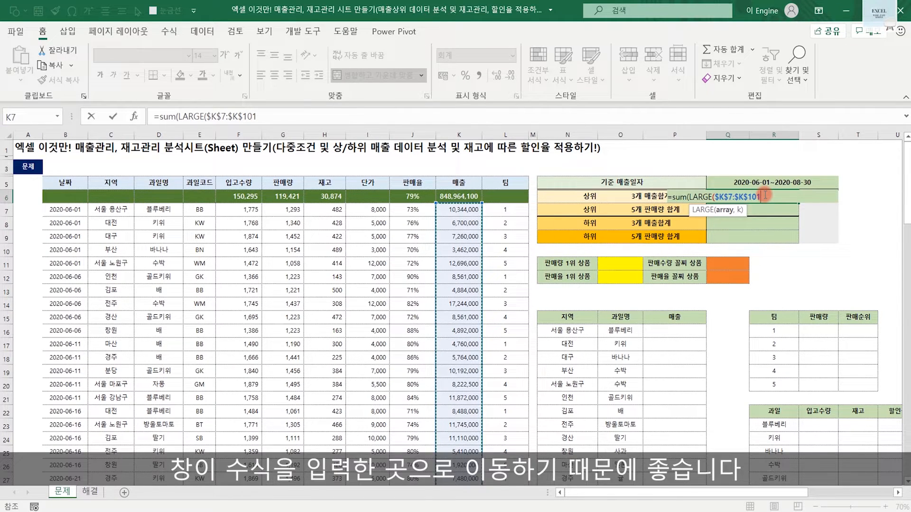
drag(906, 153, 905, 465)
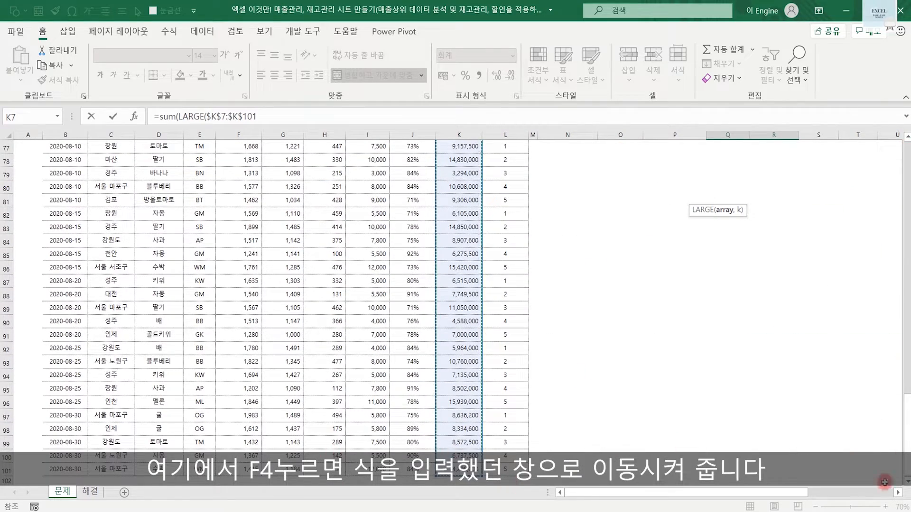
drag(907, 424, 907, 419)
key(ctrl+BackSpace)
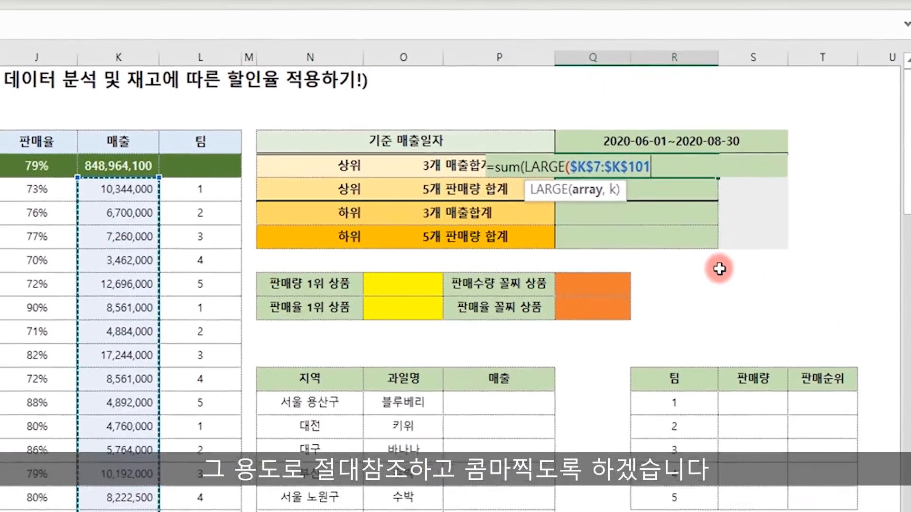
text(,)
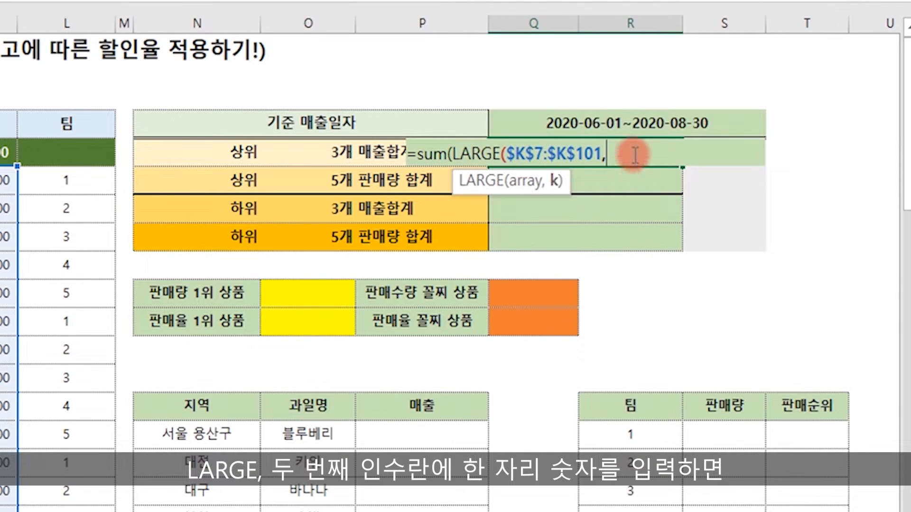
- Use ROW(INDIRECT( for LARGE's k argument instead of a fixed 3, and open the reference text with a quotation mark
text(1,3)
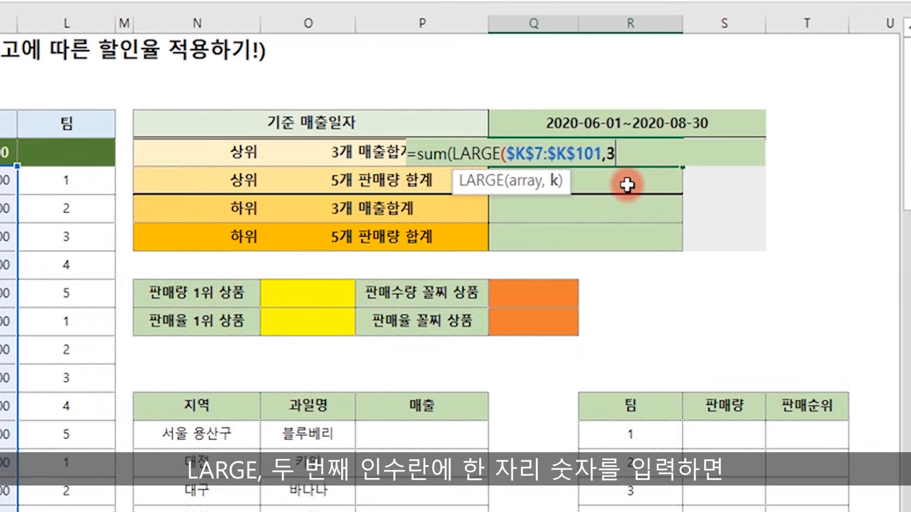
key(BackSpace)
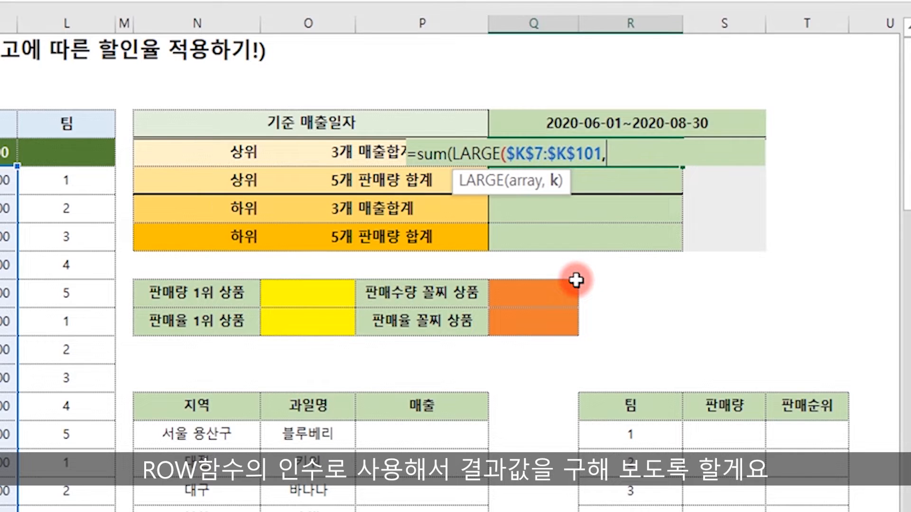
text(row)
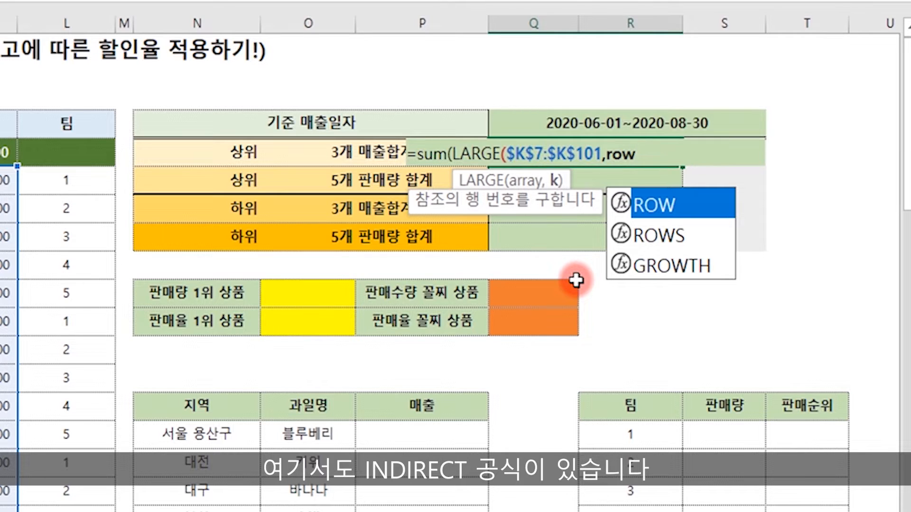
text((indi)
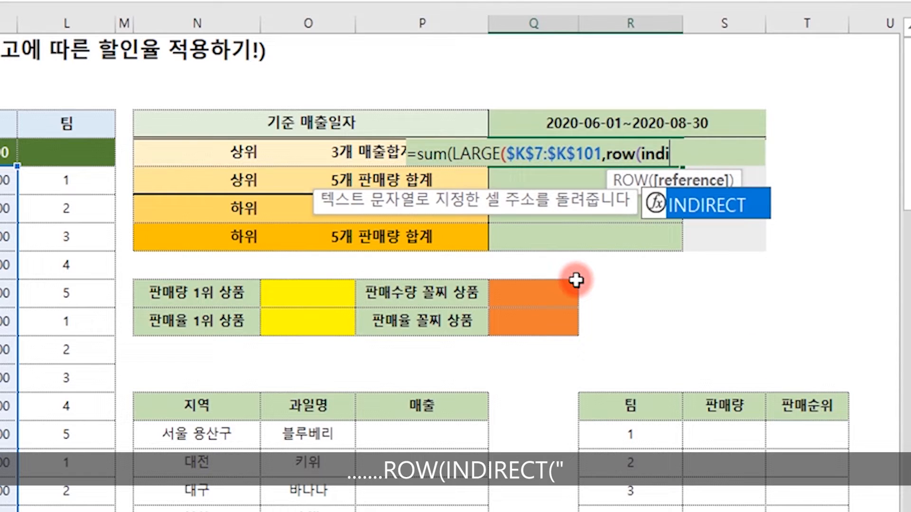
key(Tab)
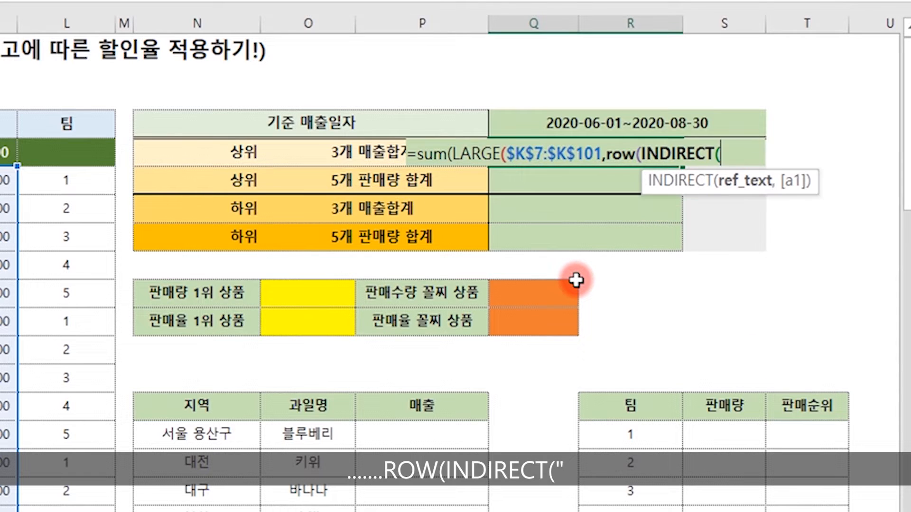
text(")
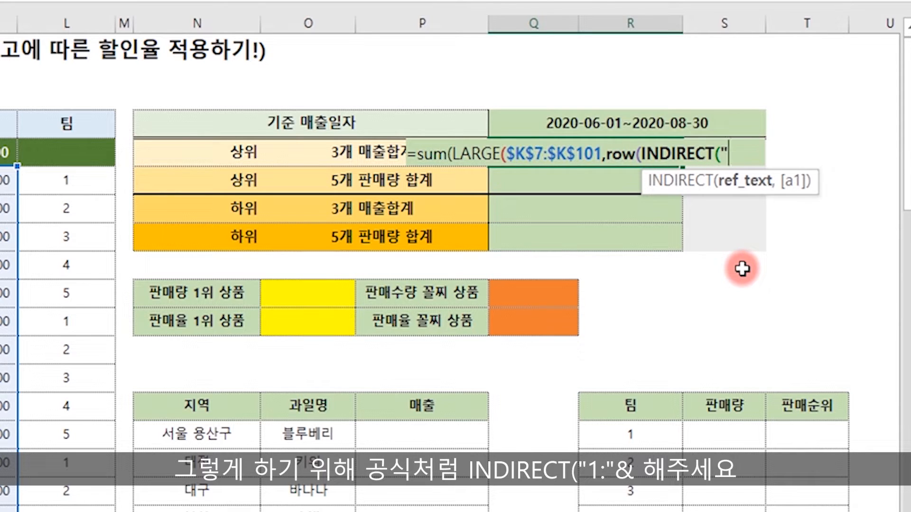
- Complete the reference as "1:"&O6, close all four functions and enter the Q6 formula as an array formula
text(1:")
text(&)
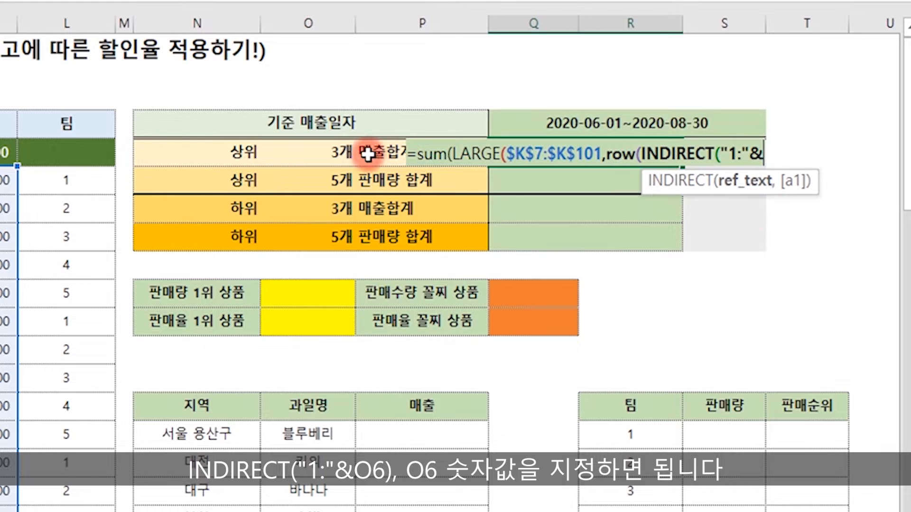
click(326, 153)
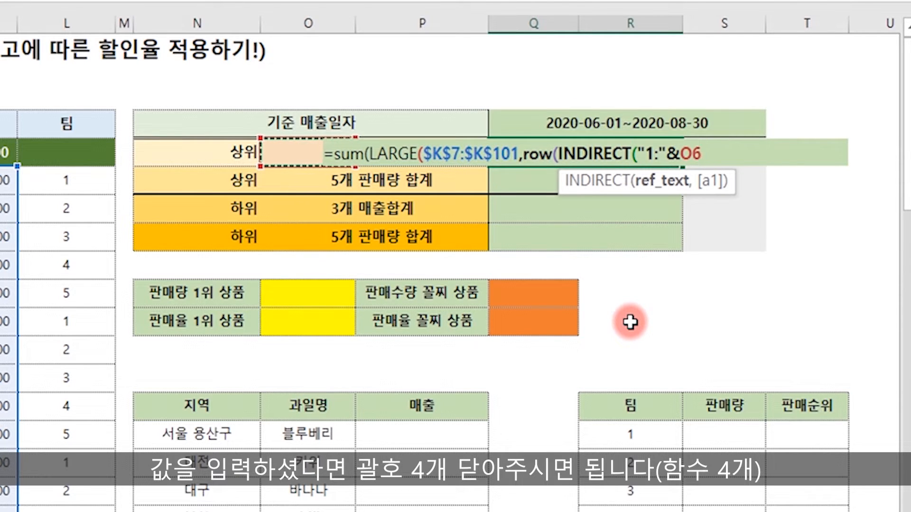
text()))
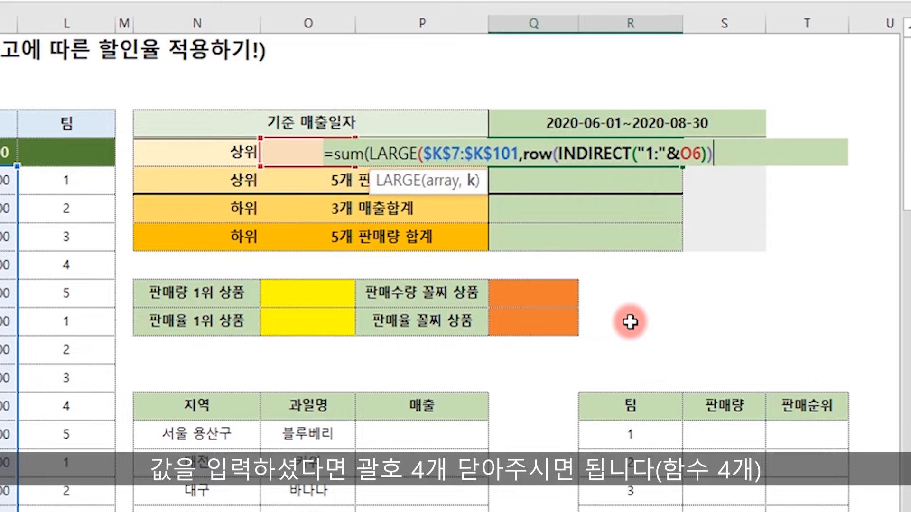
text()))
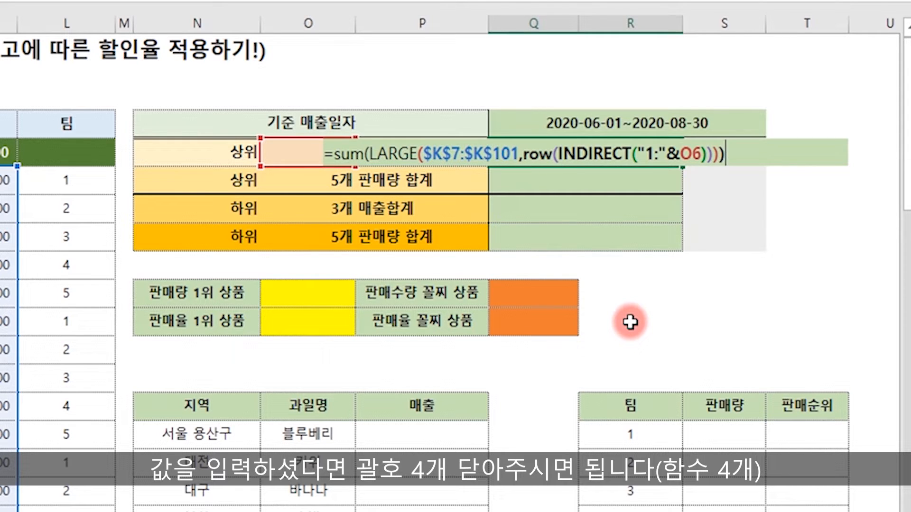
key(ctrl+shift+Return)
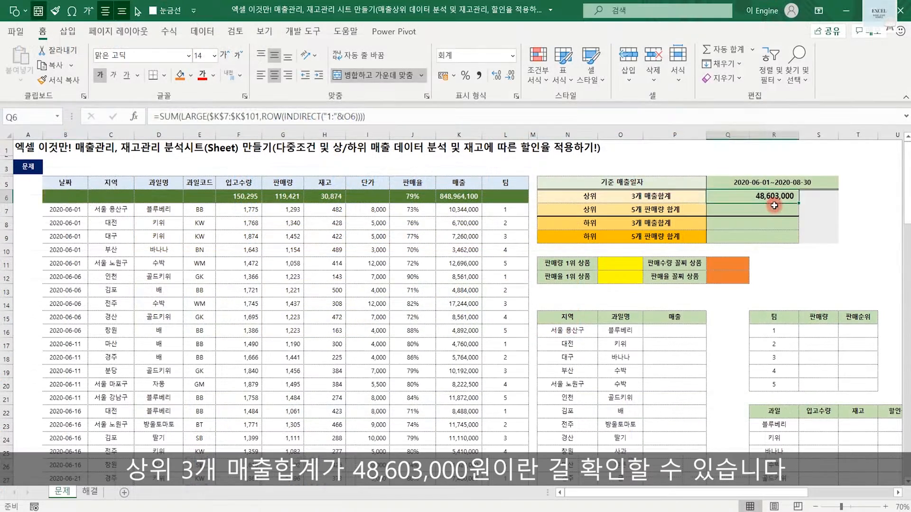
- Add filters to the green totals row B6:L6 of the sales table
drag(67, 195, 507, 196)
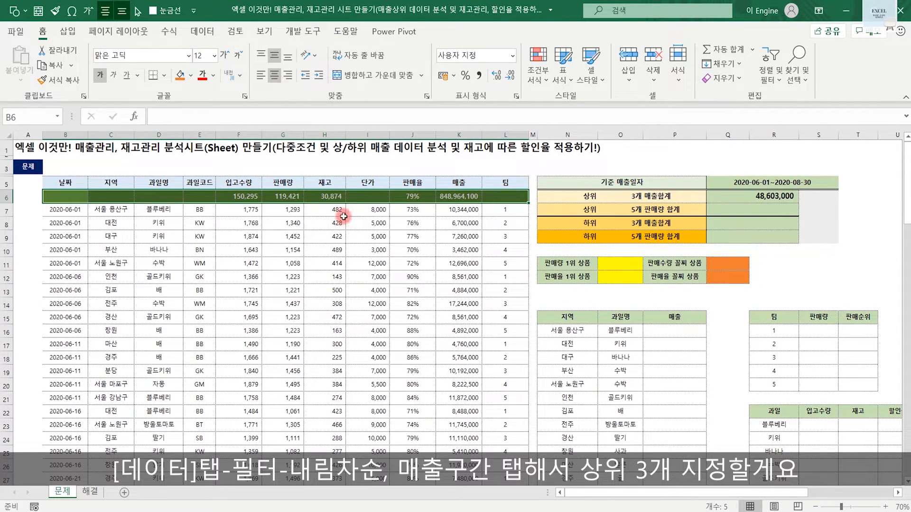
click(202, 31)
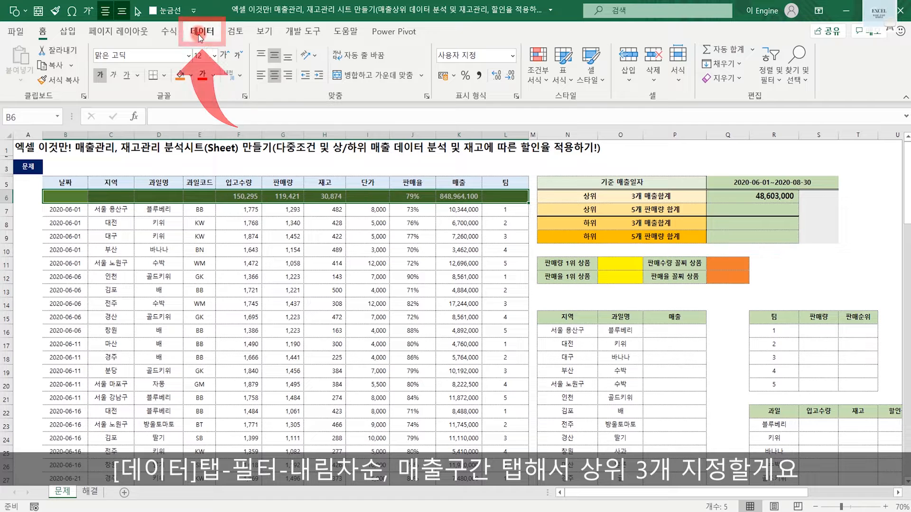
click(475, 64)
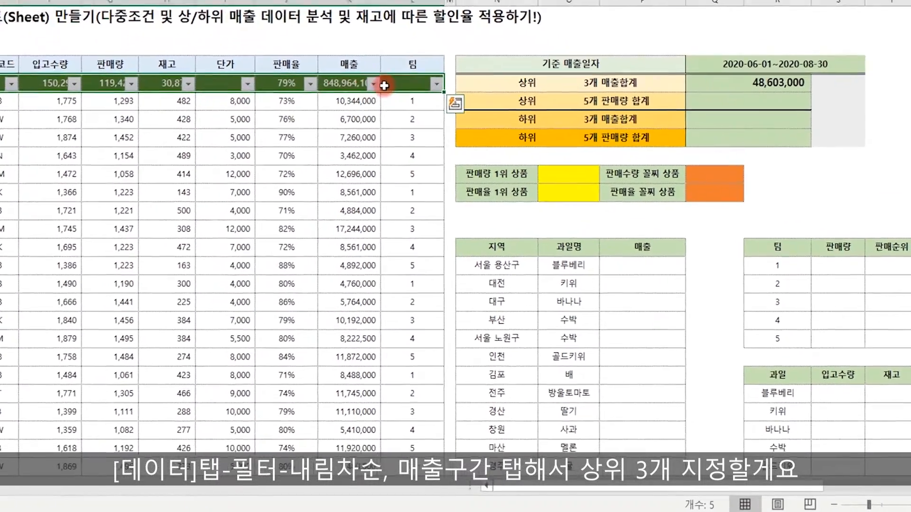
- Check the Q6 result by sorting 매출 in descending order and selecting its top three values, and undo the sort
click(374, 85)
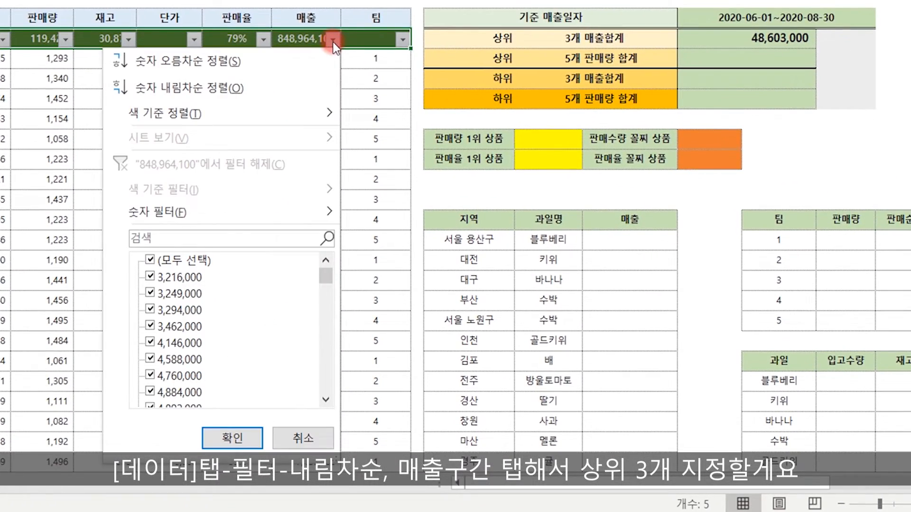
click(241, 87)
click(314, 58)
drag(313, 58, 310, 99)
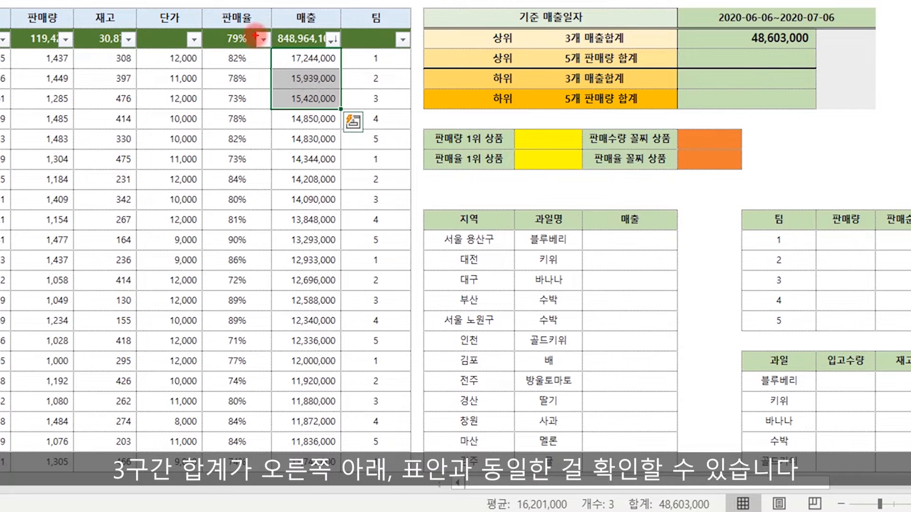
mouse_move(256, 35)
mouse_down()
mouse_move(357, 117)
mouse_move(648, 155)
mouse_move(697, 482)
mouse_move(768, 326)
mouse_move(787, 53)
mouse_move(809, 63)
mouse_move(788, 50)
mouse_up()
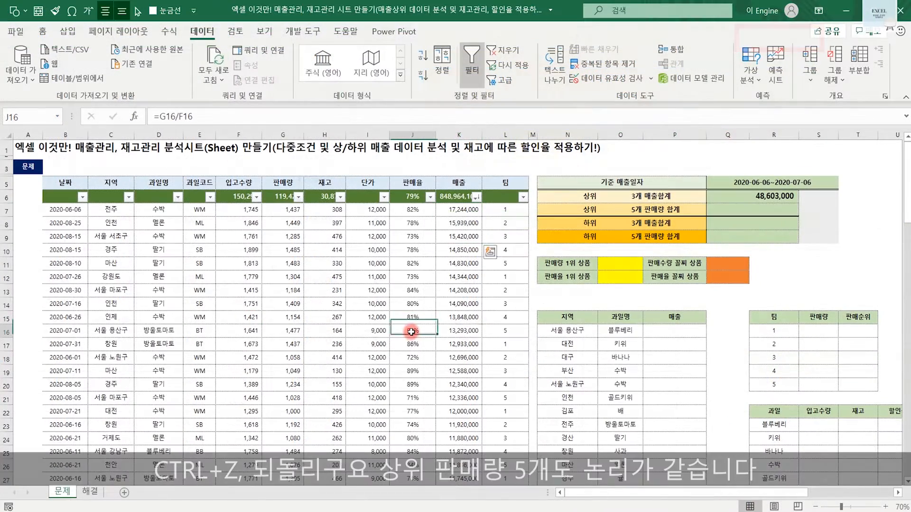
key(ctrl+z)
click(451, 326)
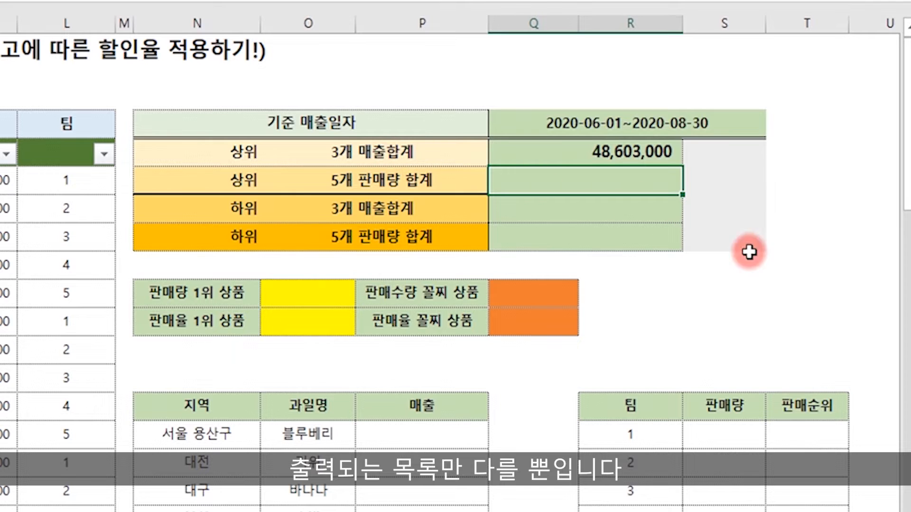
- Begin the 상위 5개 판매량 합계 formula in Q7 as =SUM(LARGE( with the 판매량 values $G$7:$G$101 as the array
text(=sum(la)
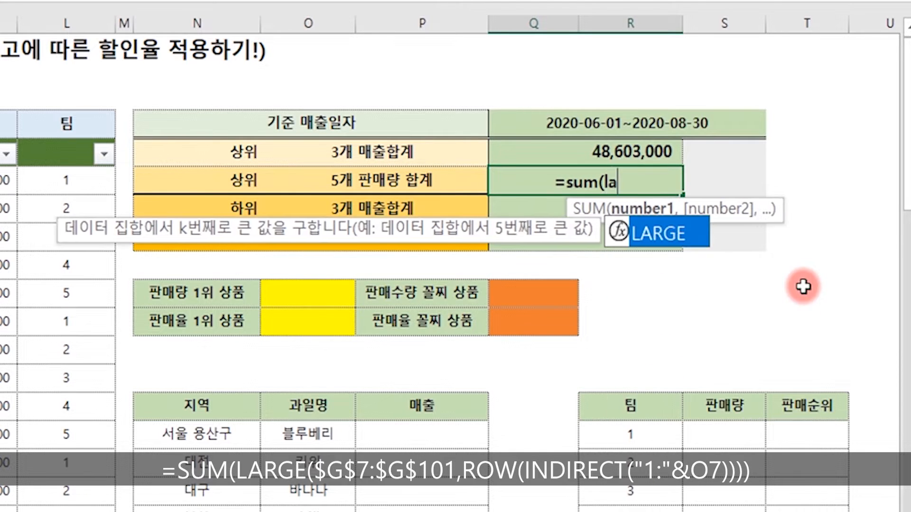
key(Tab)
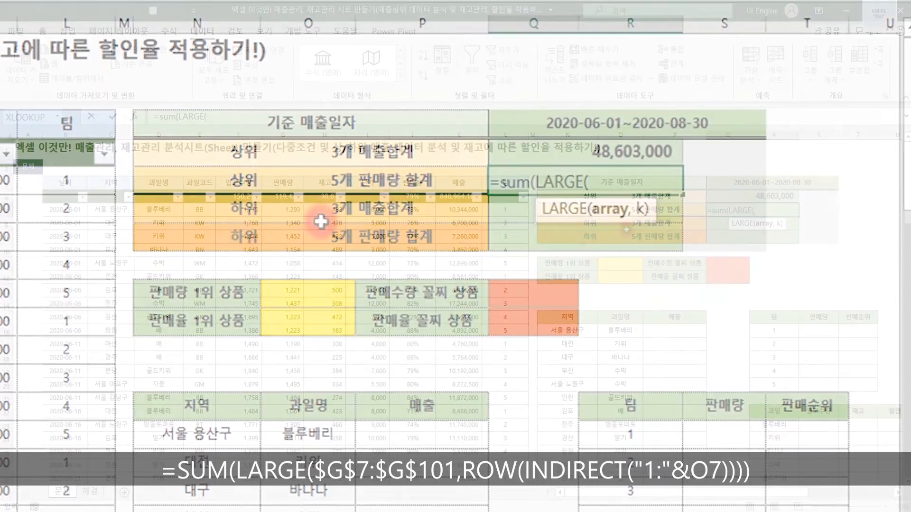
click(289, 209)
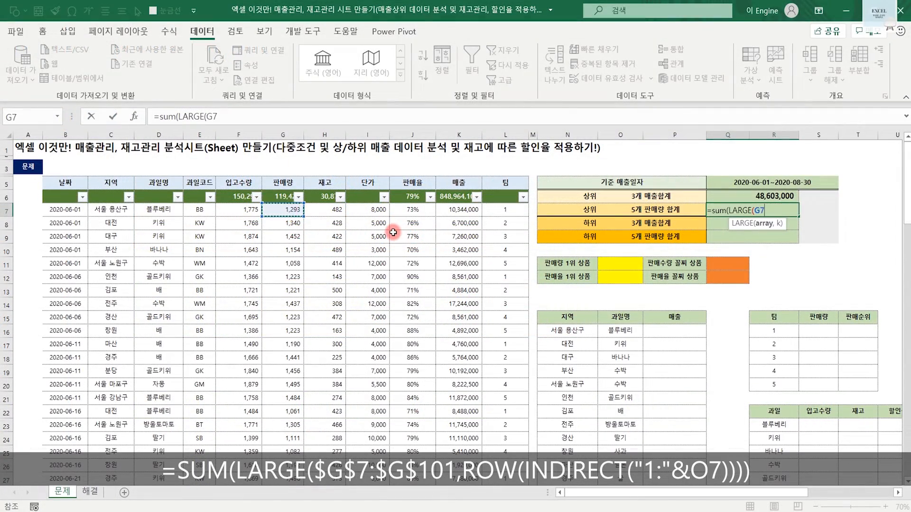
key(ctrl+shift+Down)
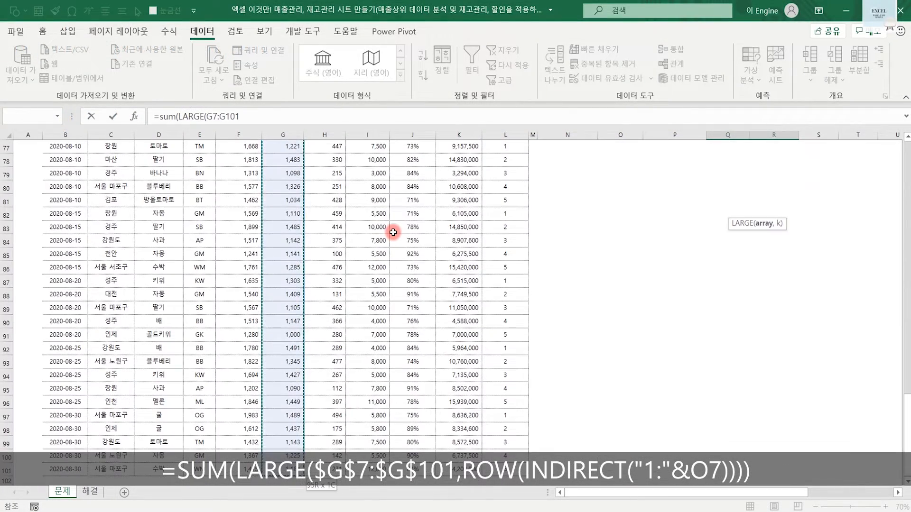
key(F4)
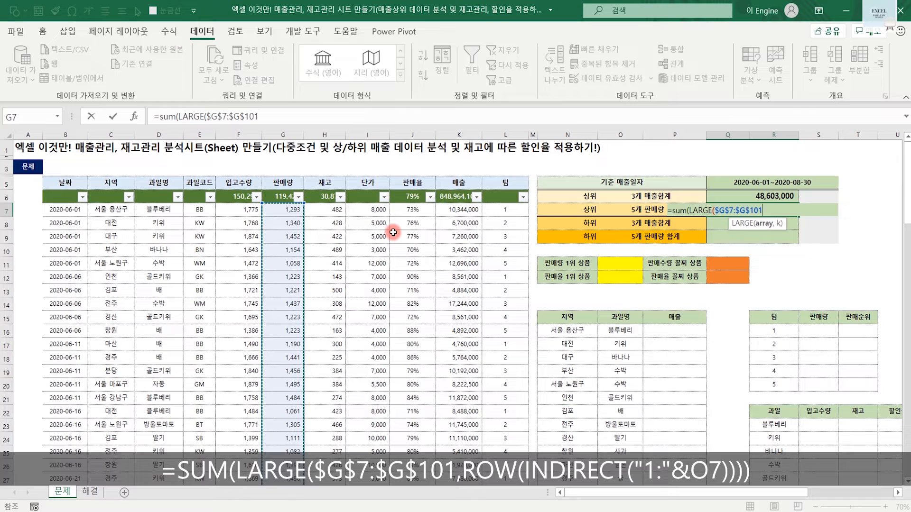
- Set LARGE's k argument to ROW(INDIRECT("1:"&O7)), close all functions and enter the Q7 formula as an array formula
text(,)
text(row)
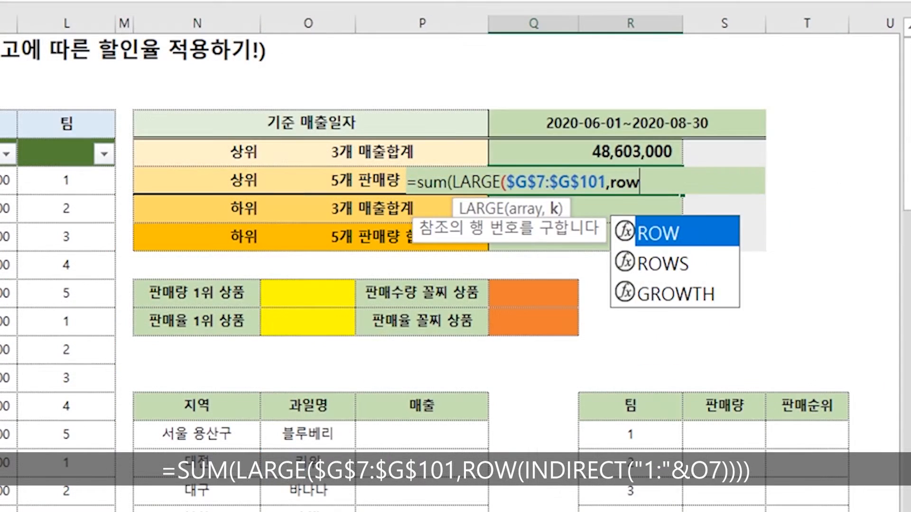
text((indi)
key(Tab)
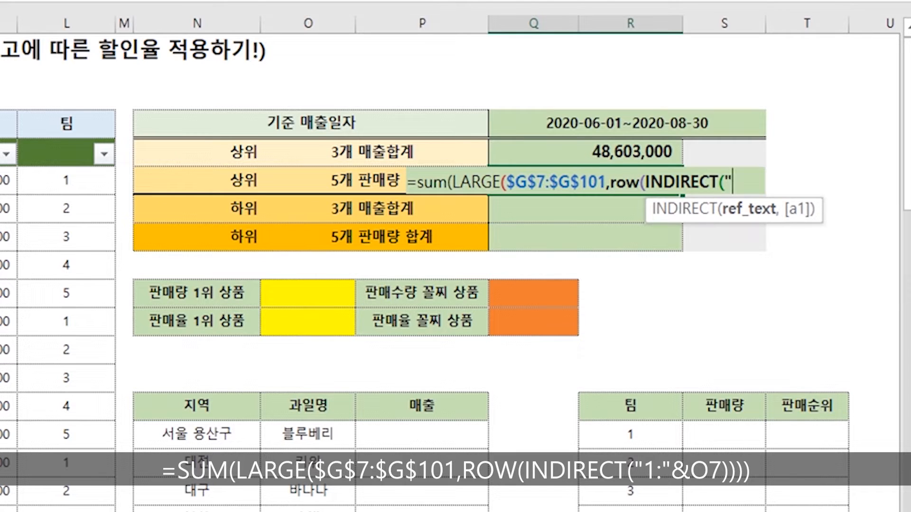
text("1:"&)
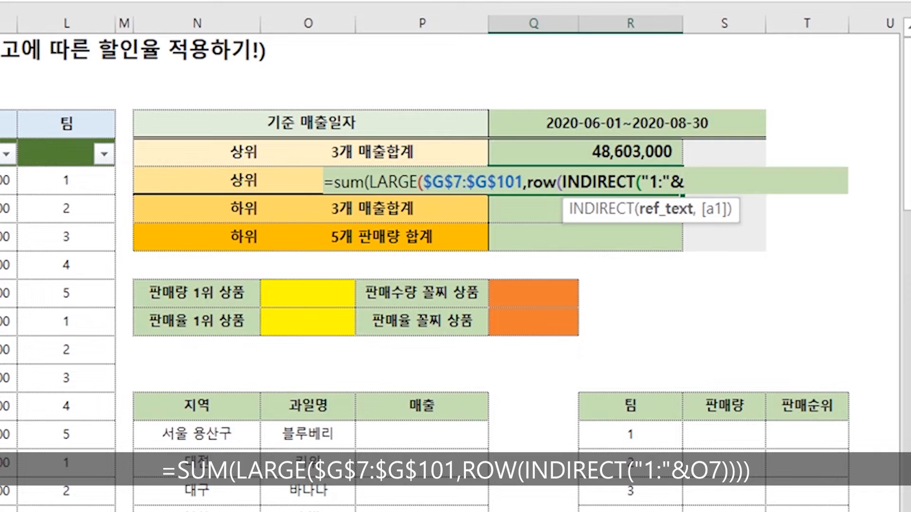
click(292, 188)
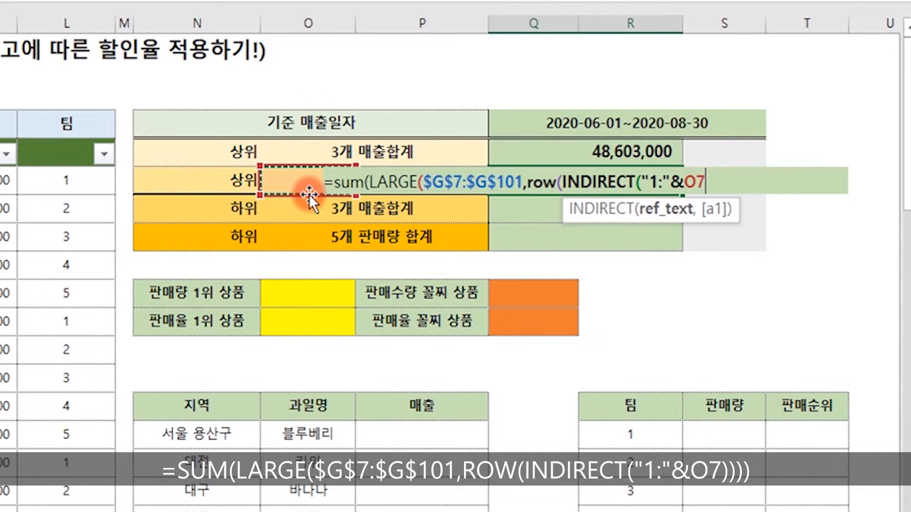
text())
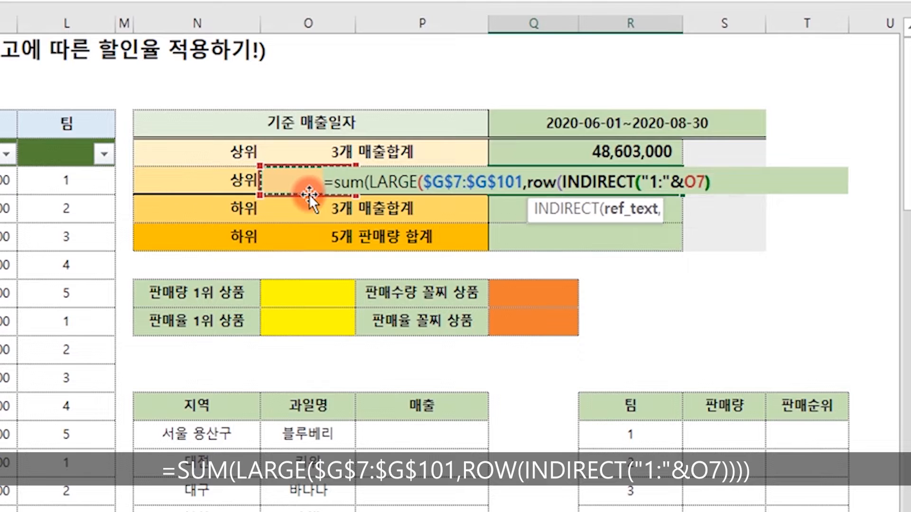
text()))
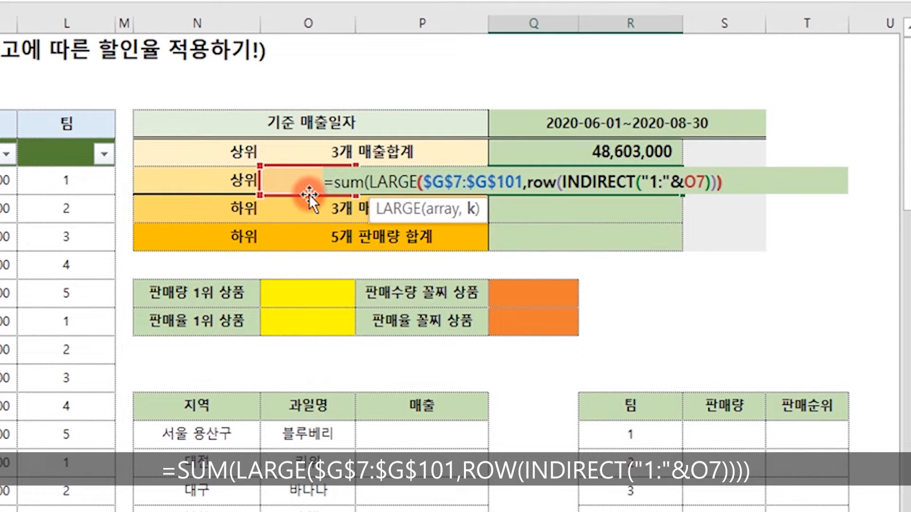
text())
key(ctrl+shift+Return)
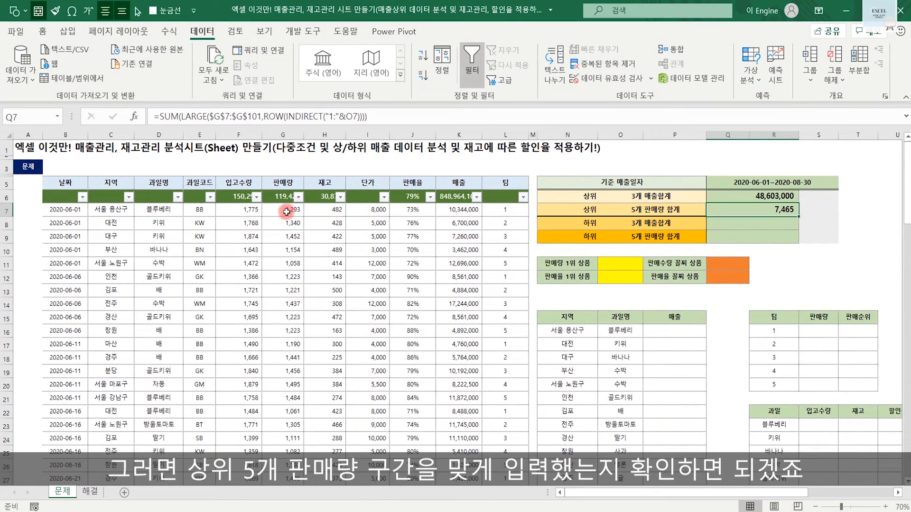
- Sort 판매량 in descending order and select its top five values to compare their sum with Q7
click(298, 197)
click(204, 222)
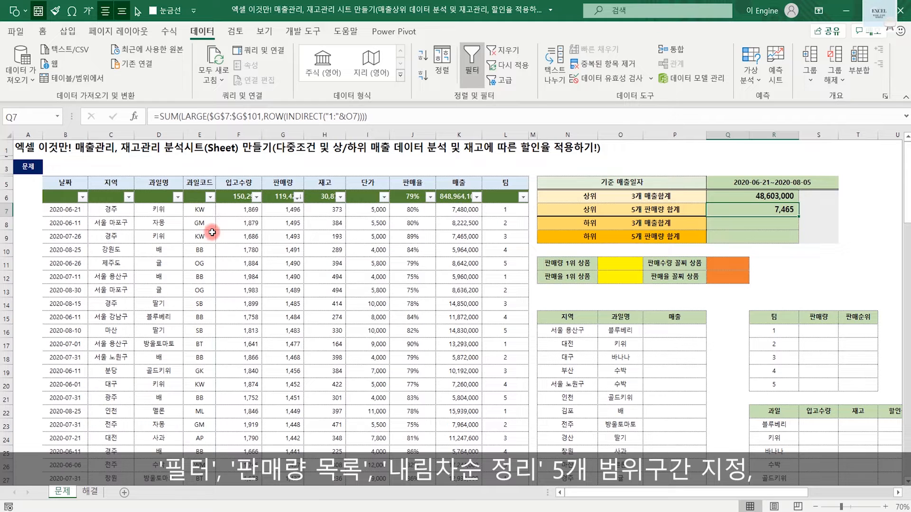
drag(289, 210, 283, 265)
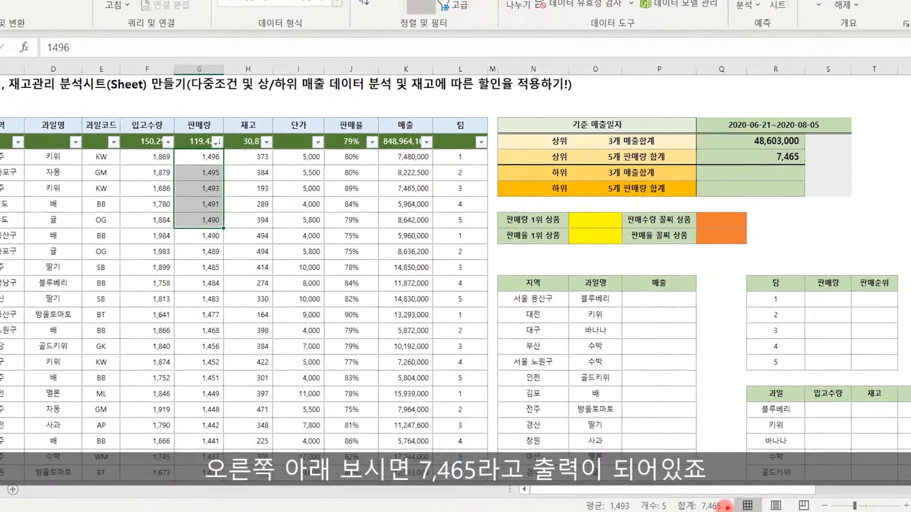
mouse_move(734, 510)
mouse_down()
mouse_move(723, 477)
mouse_move(733, 509)
mouse_move(793, 373)
mouse_up()
mouse_move(806, 304)
mouse_down()
mouse_move(809, 71)
mouse_move(830, 77)
mouse_move(806, 71)
mouse_up()
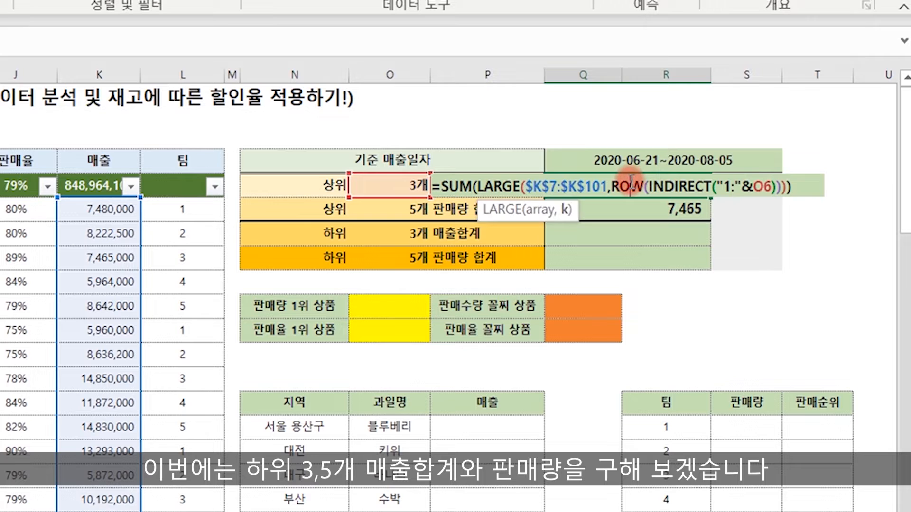
- Copy the formula text from Q6 into 하위 3개 매출합계 cell Q8 and move its O6 reference to O8
drag(813, 186, 327, 193)
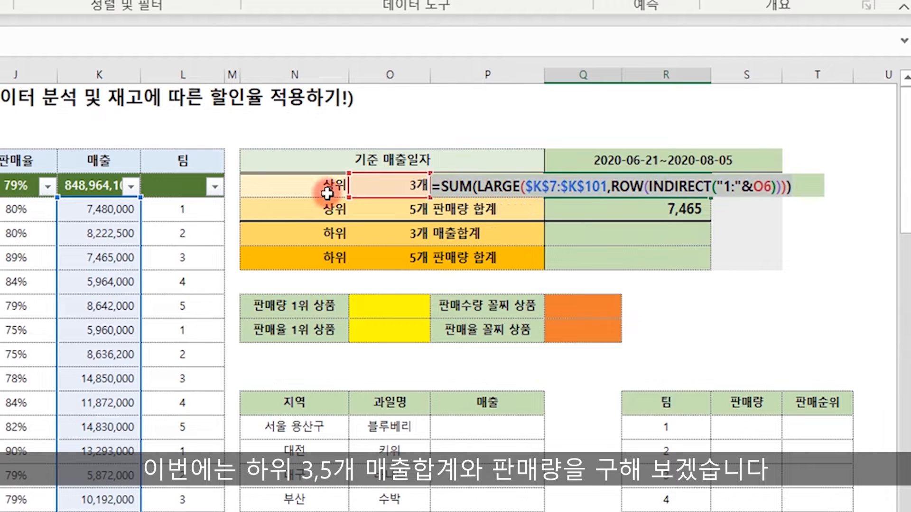
key(ctrl+c)
key(Escape)
double_click(650, 238)
key(ctrl+v)
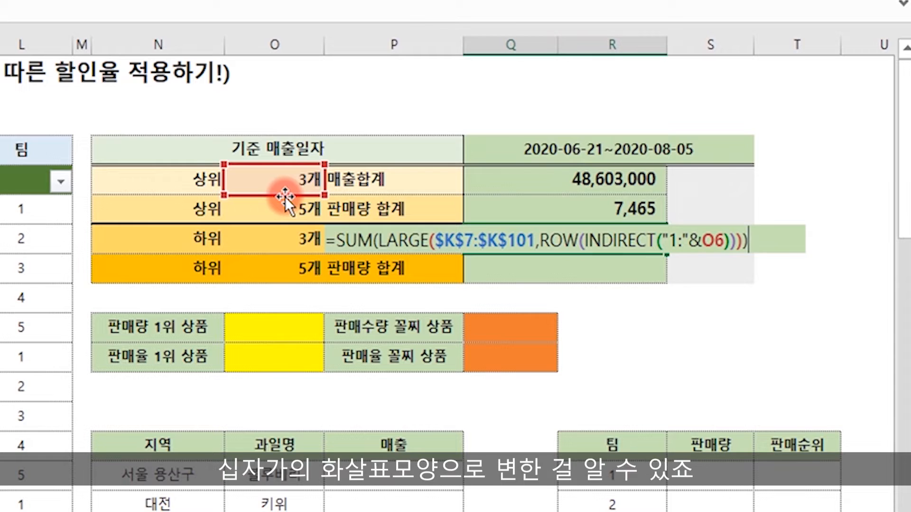
drag(284, 196, 276, 240)
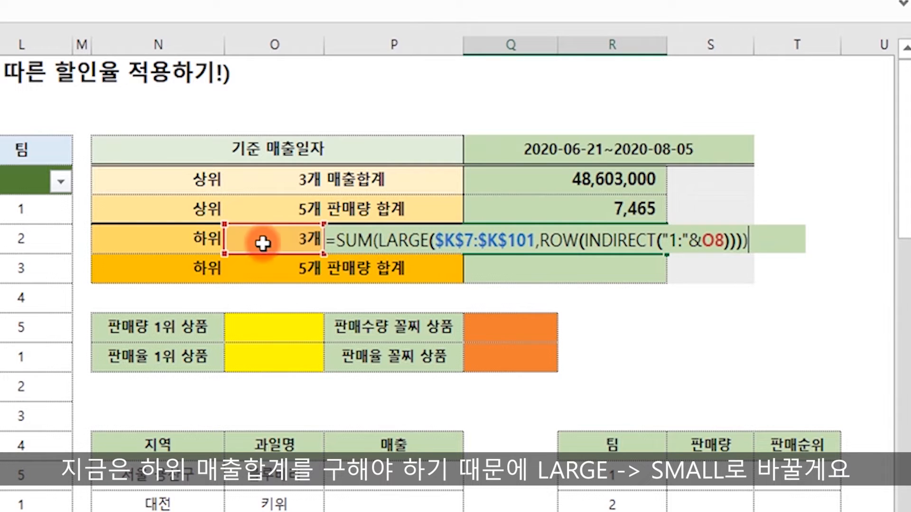
- Replace LARGE with SMALL in the Q8 formula and enter it
click(429, 241)
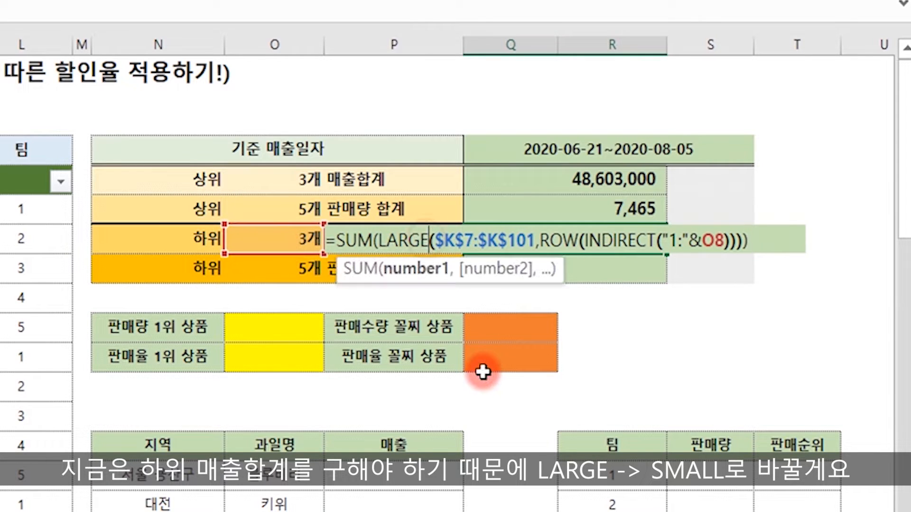
key(BackSpace)
key(BackSpace)
key(BackSpace)
key(BackSpace)
key(BackSpace)
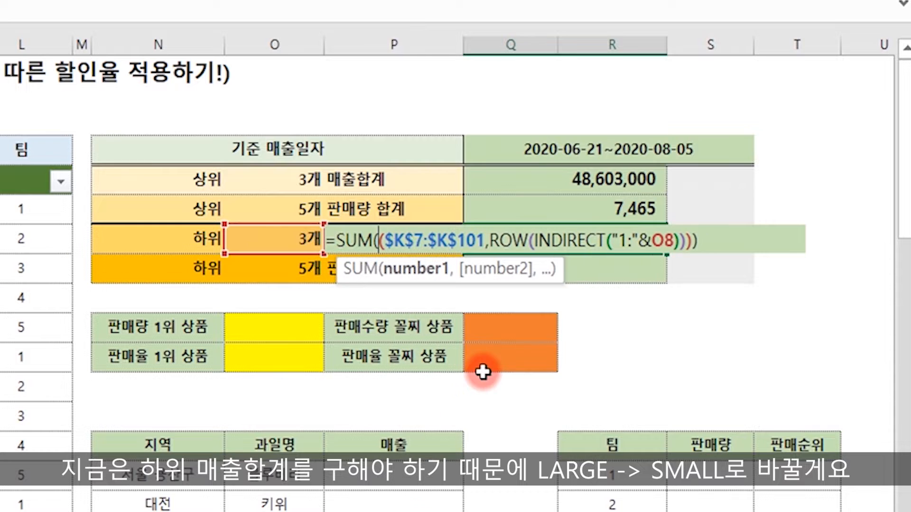
text(small)
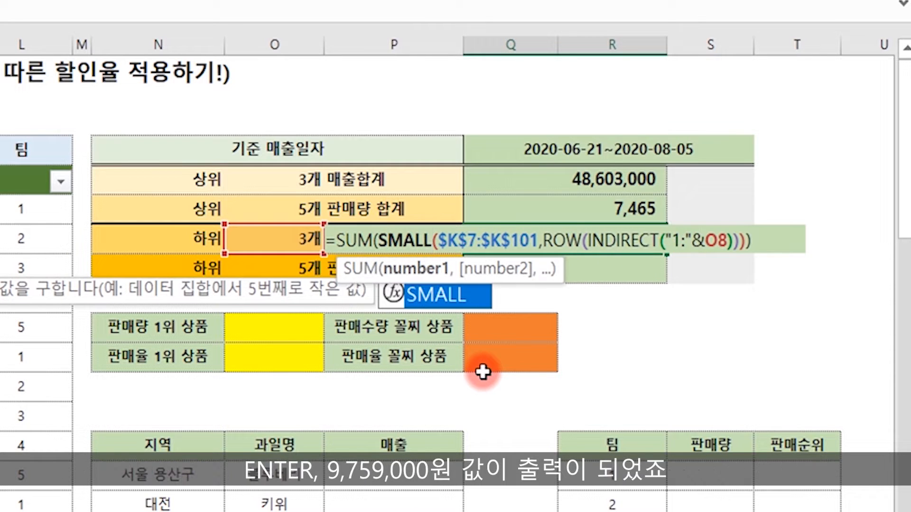
key(Return)
key(Up)
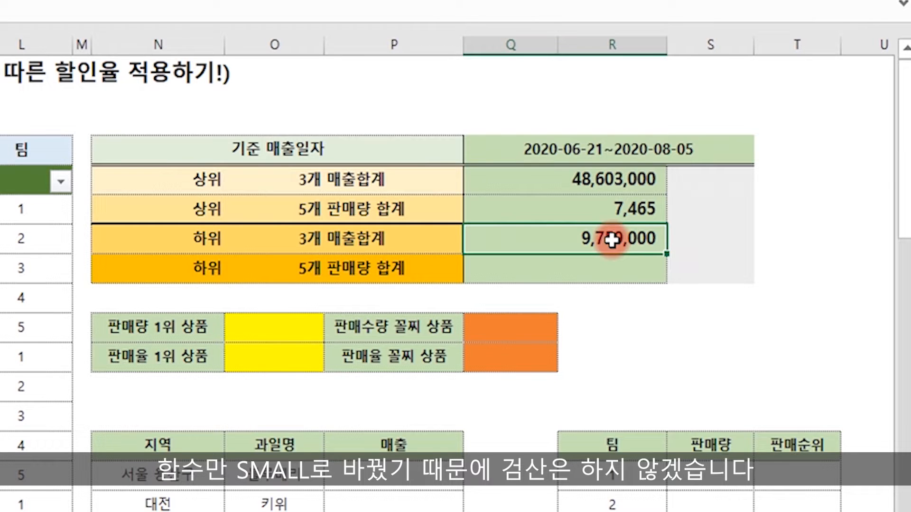
- Copy the formula text from Q7 into 하위 5개 판매량 합계 cell Q9 and move its O7 reference to O9
double_click(601, 208)
drag(774, 210, 171, 208)
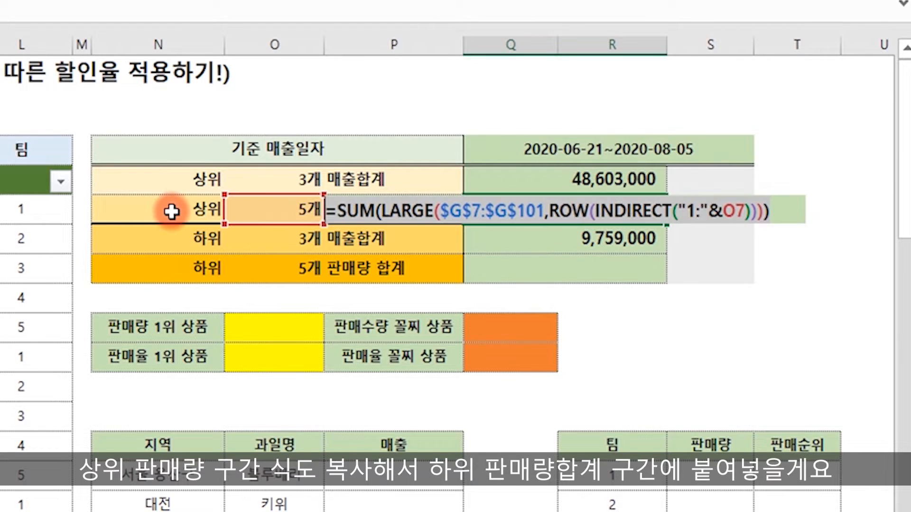
key(ctrl+c)
key(Escape)
double_click(601, 264)
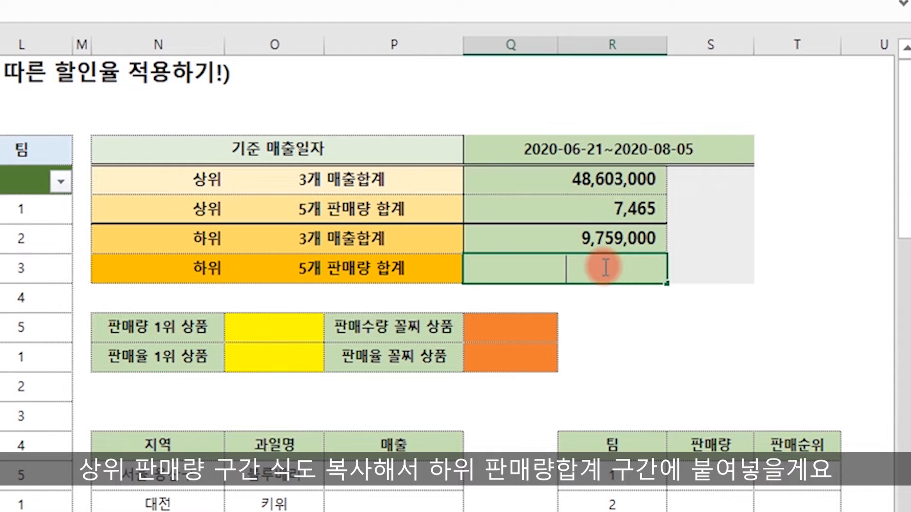
key(ctrl+v)
drag(291, 224, 288, 281)
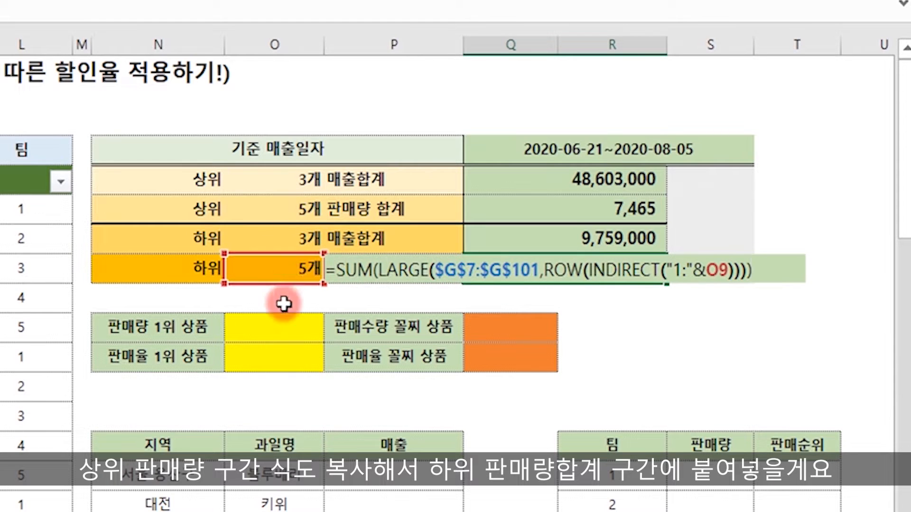
- Replace LARGE with SMALL in the Q9 formula and enter it as an array formula
click(429, 269)
key(BackSpace)
key(BackSpace)
key(BackSpace)
key(BackSpace)
key(BackSpace)
text(small)
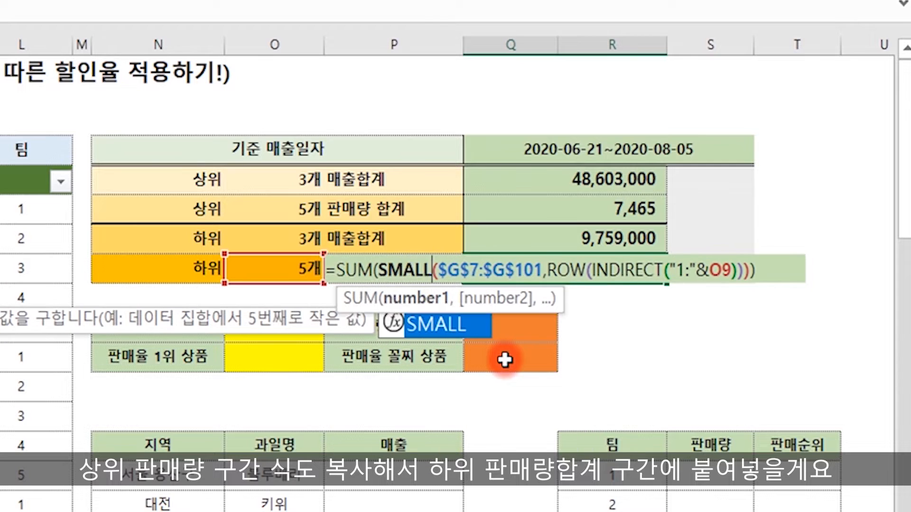
key(ctrl+shift+Return)
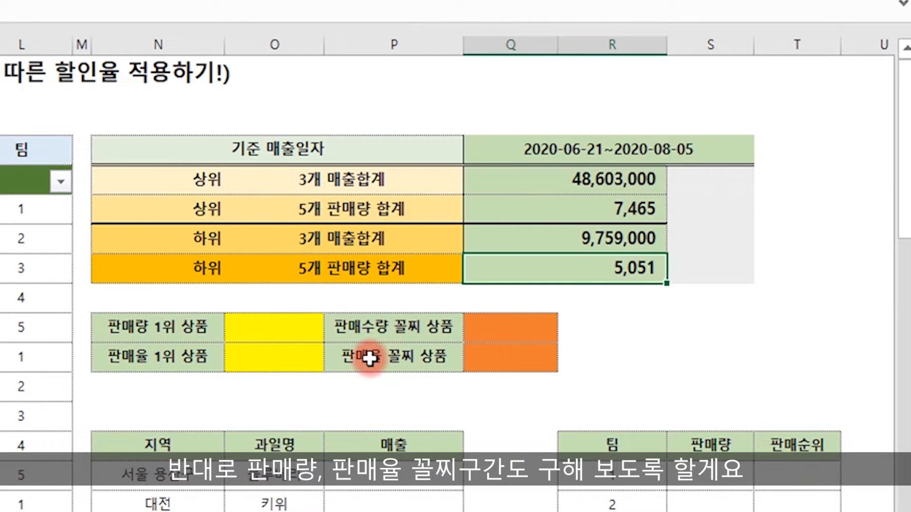
- Start an INDEX formula in 판매량 1위 상품 cell O11 with the absolute 과일명 range $D$7:$D$101 as its array
drag(505, 330, 508, 351)
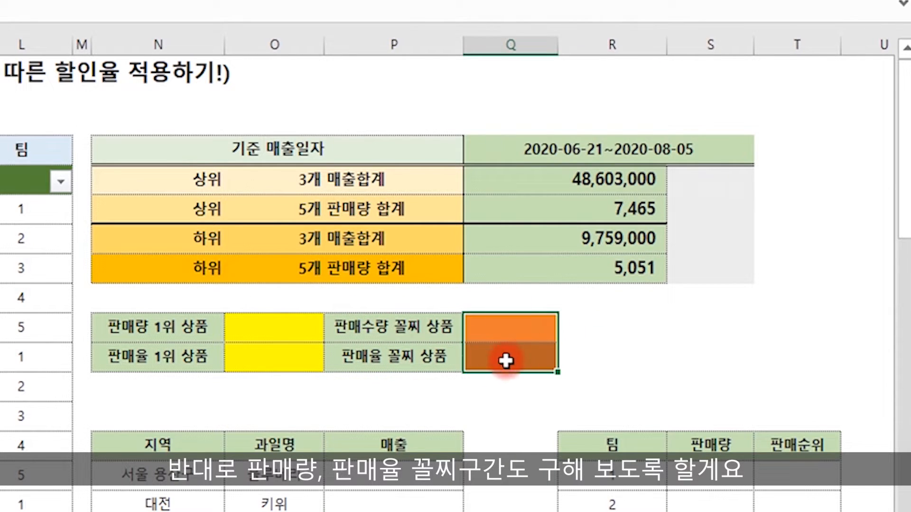
click(262, 334)
text(=)
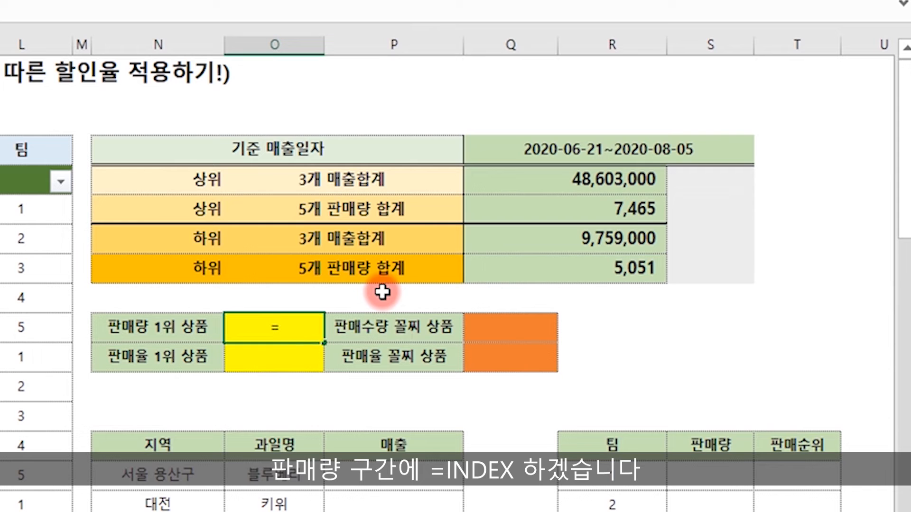
text(index()
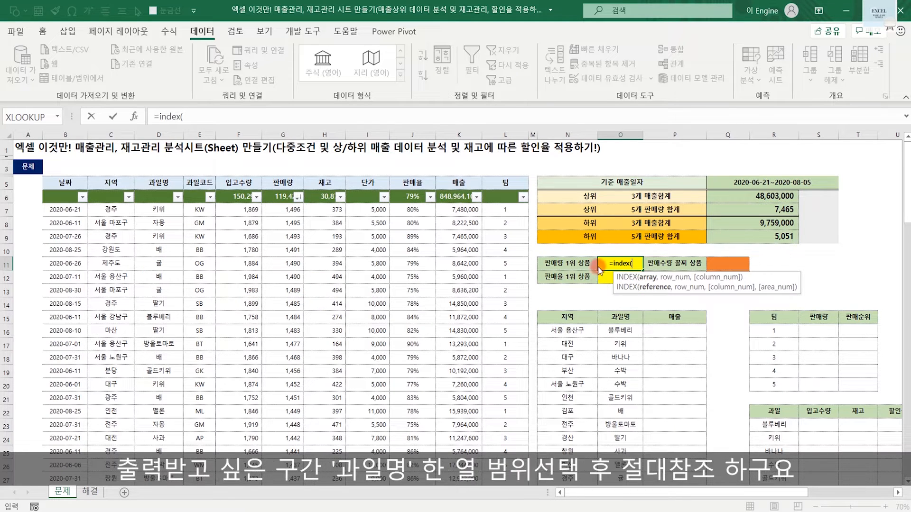
click(159, 209)
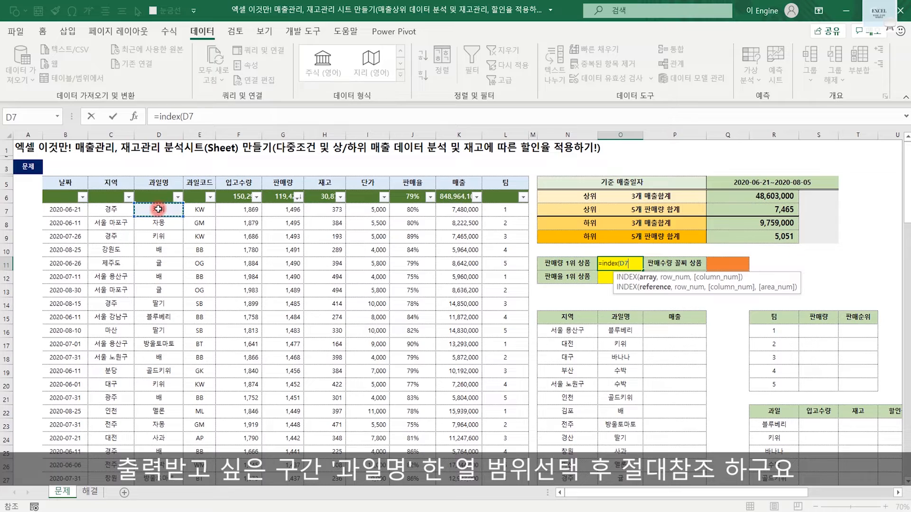
key(ctrl+shift+Down)
key(F4)
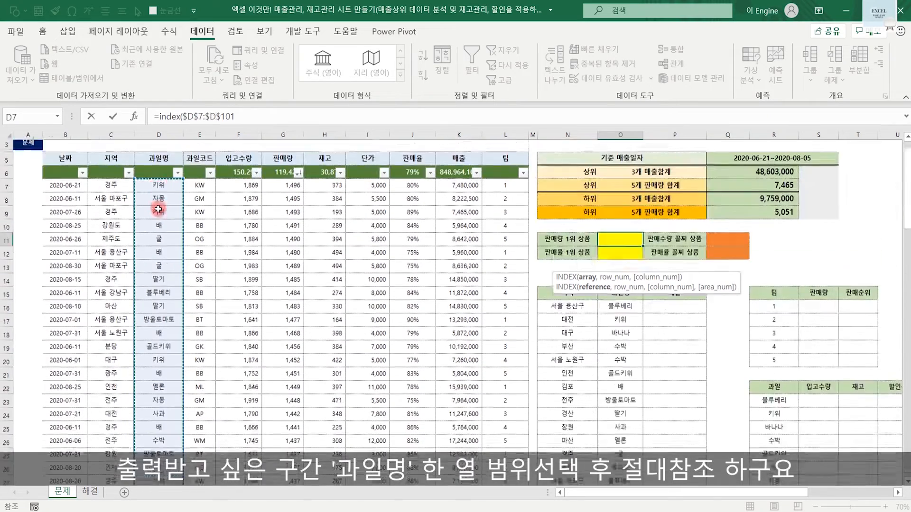
- Add a MATCH function to the O11 formula with LARGE($G$7:$G$101,1) as its lookup value
text(,match)
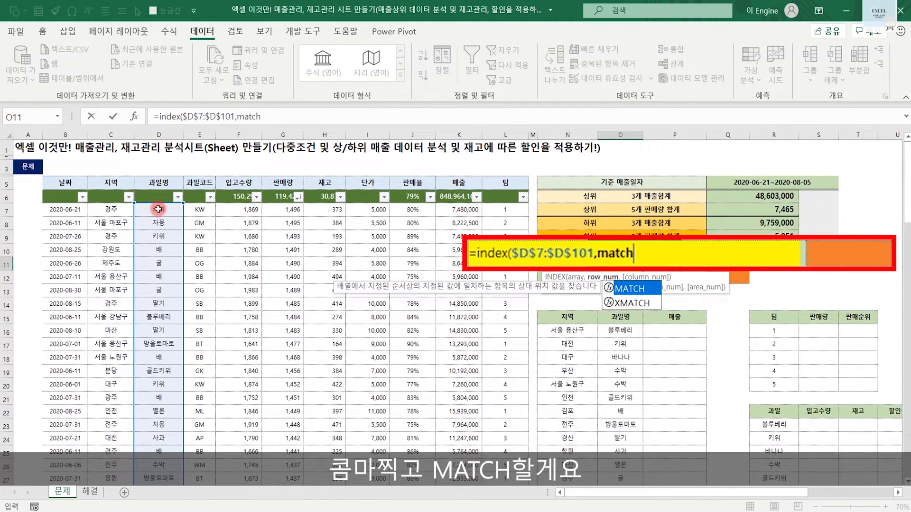
text((lar)
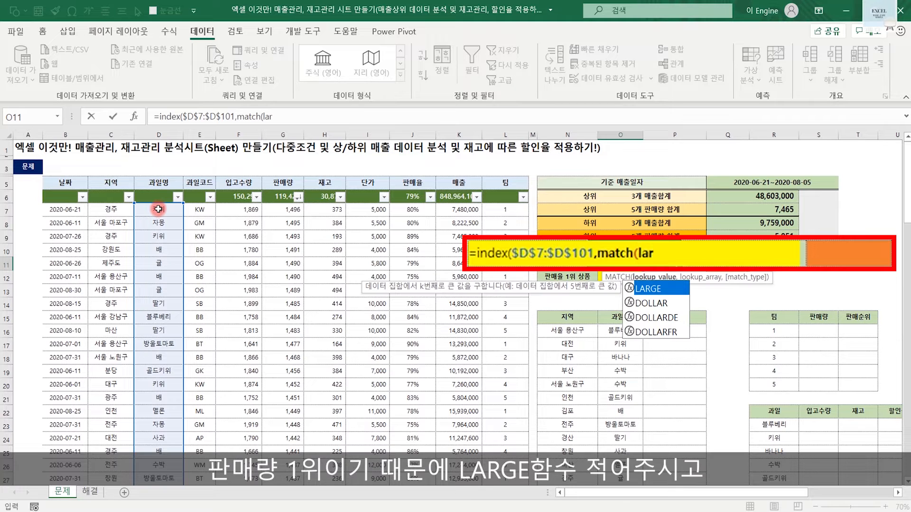
key(Tab)
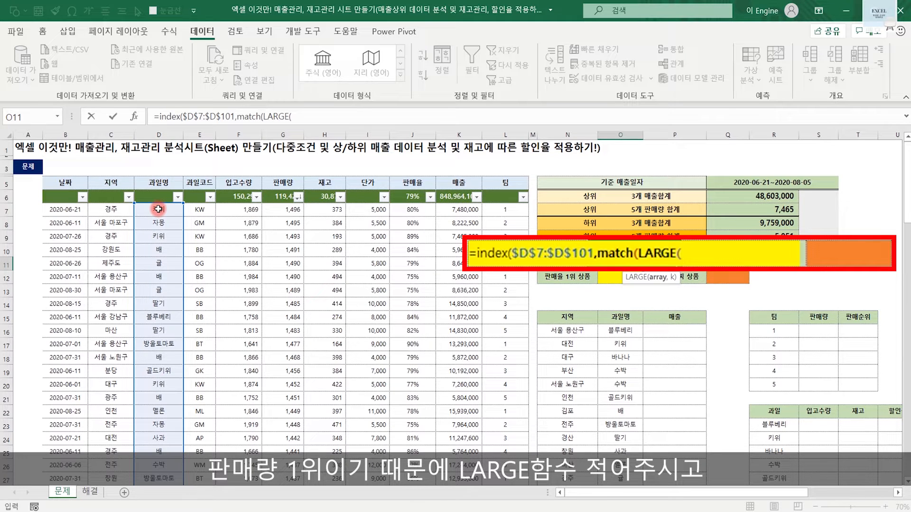
click(291, 210)
key(ctrl+shift+Down)
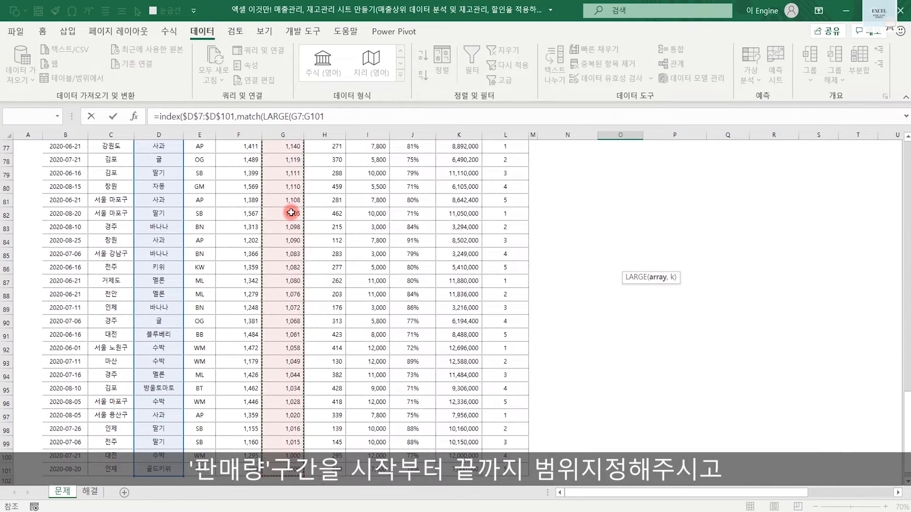
key(F4)
text(,)
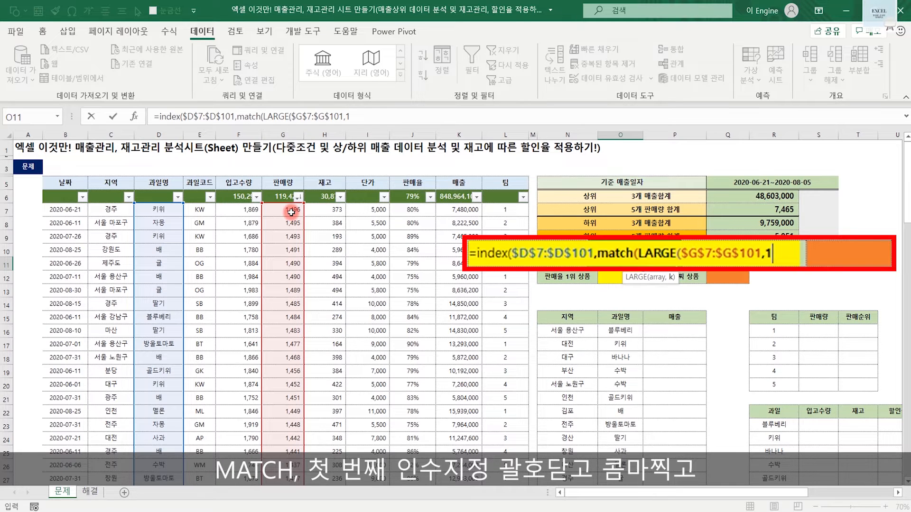
text(1),)
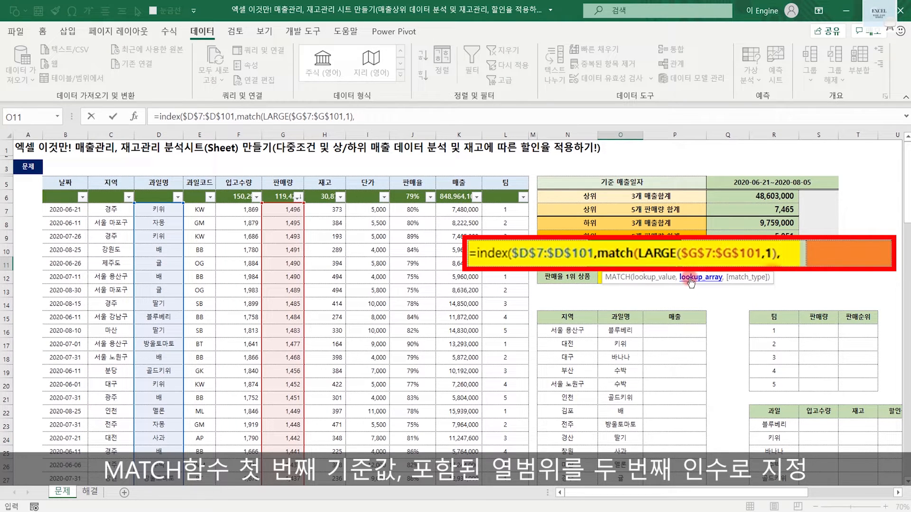
- Complete the MATCH with lookup range $G$7:$G$101 and exact match type 0, and enter the O11 formula
click(293, 210)
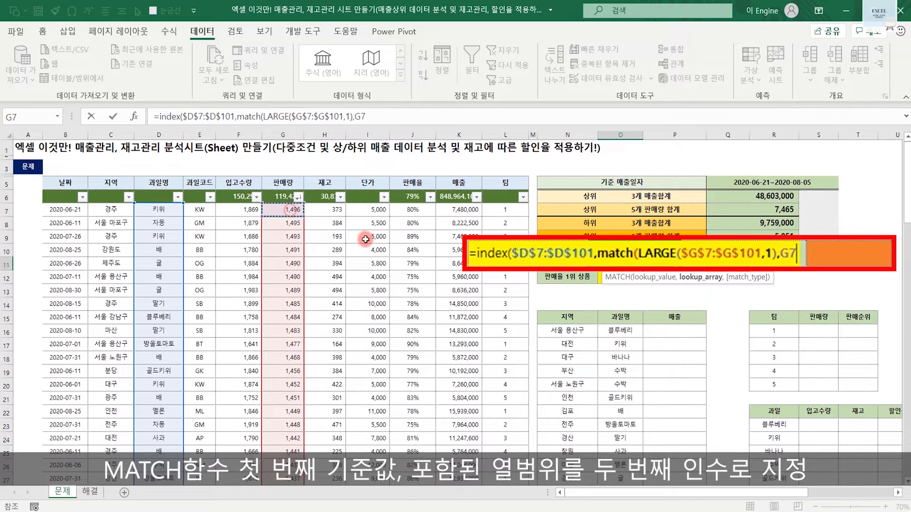
key(ctrl+shift+Down)
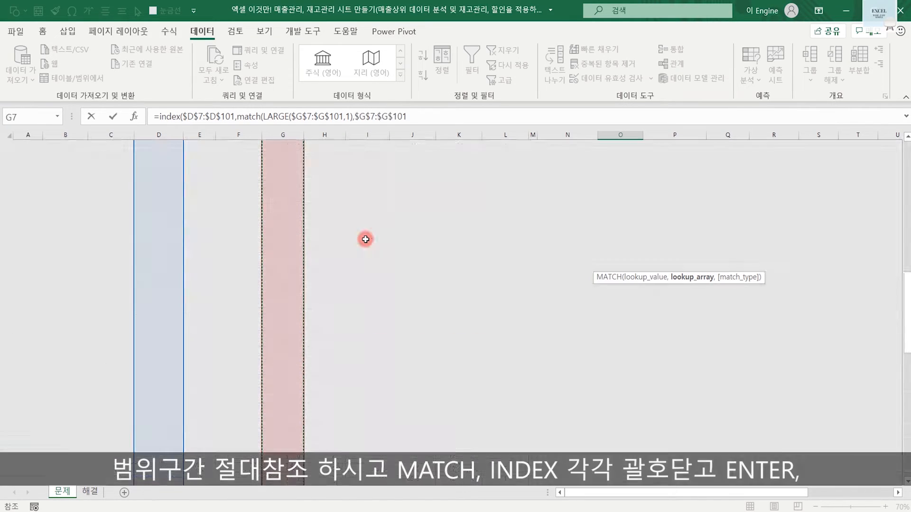
key(F4)
text(,)
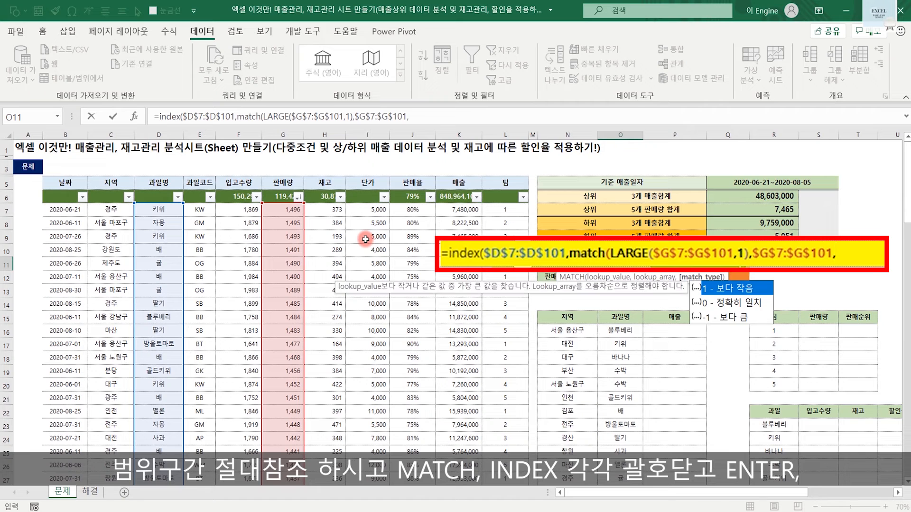
text(0)))
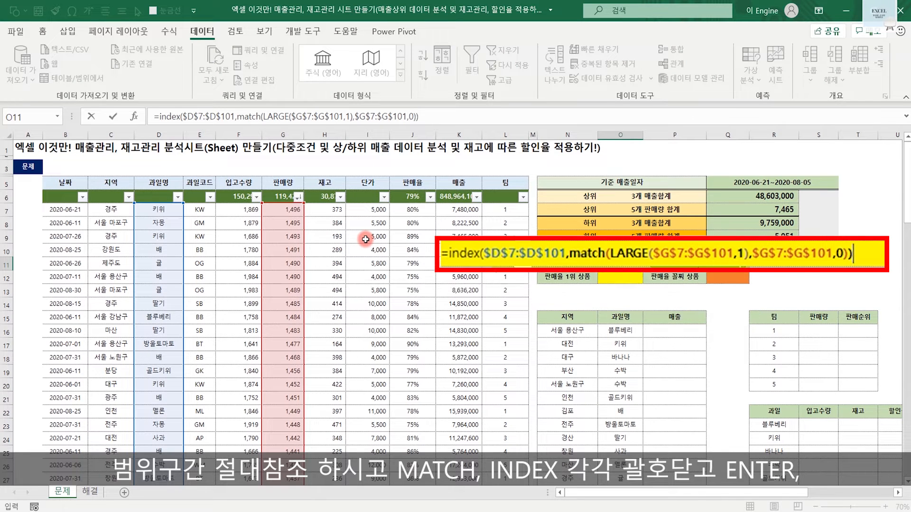
key(Return)
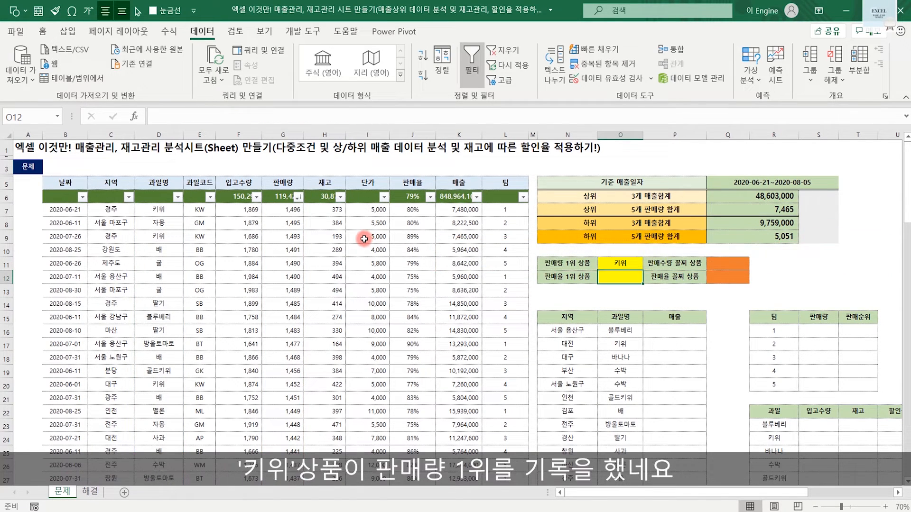
- Sort the 판매량 column in descending order and check the top row's 과일명 against the O11 result
click(638, 264)
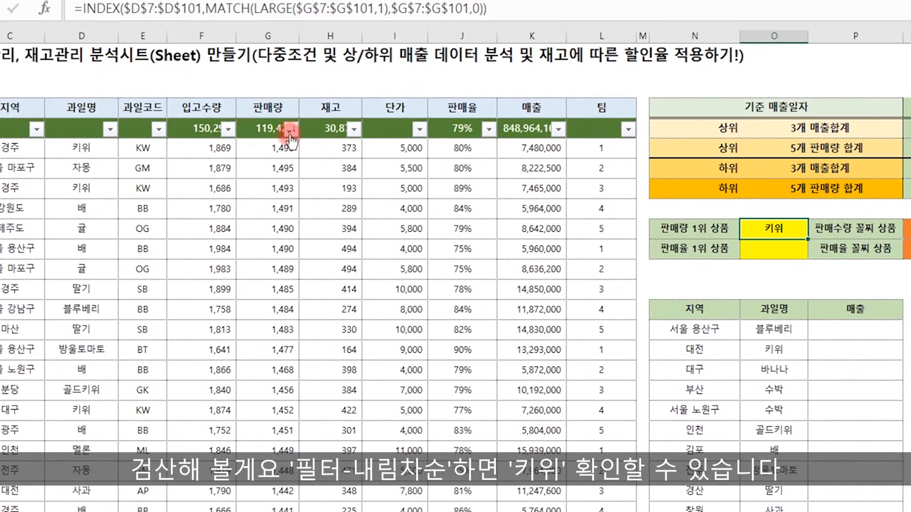
click(291, 129)
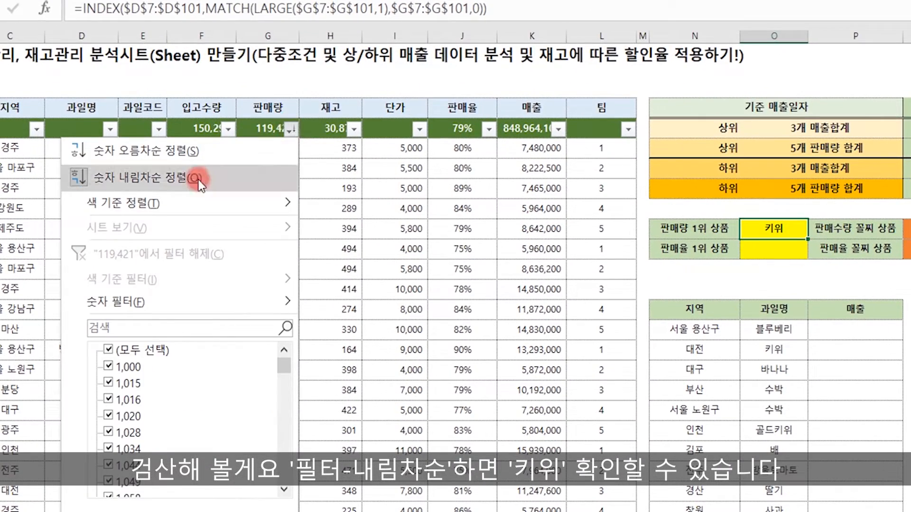
click(147, 177)
drag(270, 148, 65, 144)
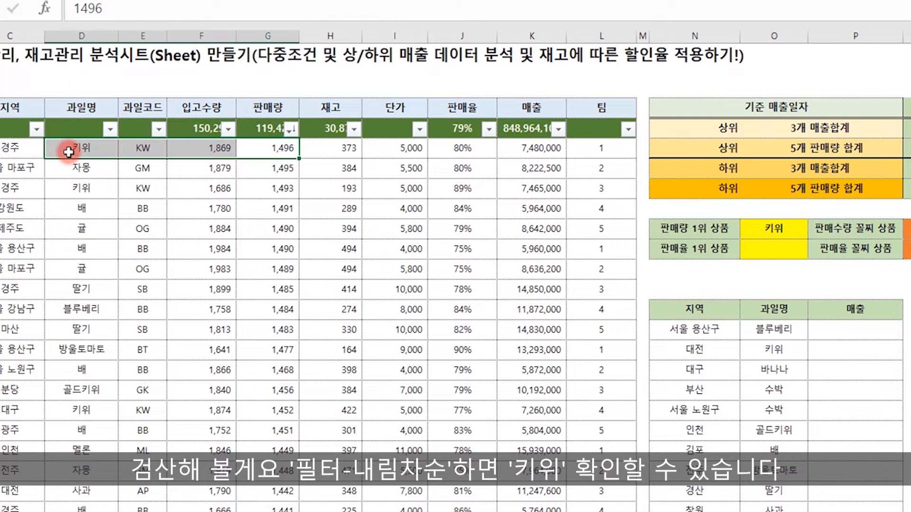
click(87, 149)
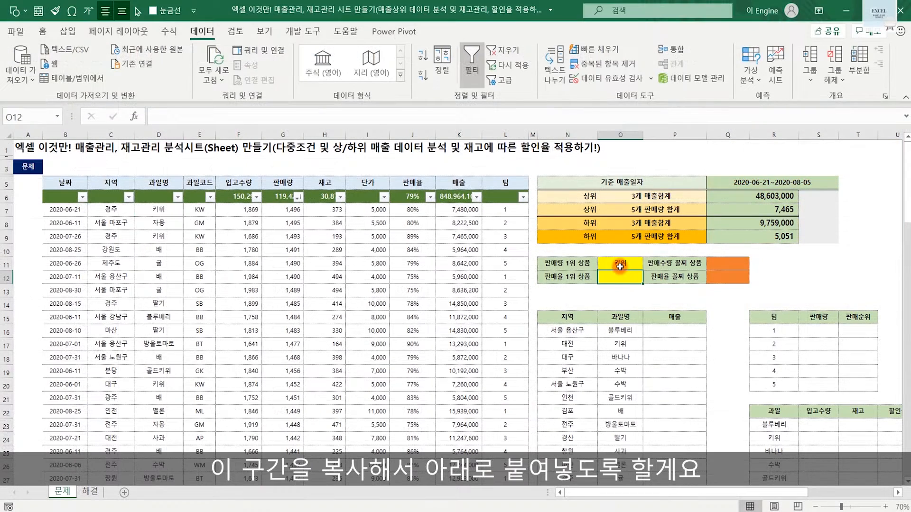
- Copy the formula text from O11 into 판매율 1위 상품 cell O12
double_click(621, 264)
drag(740, 261, 415, 262)
key(ctrl+c)
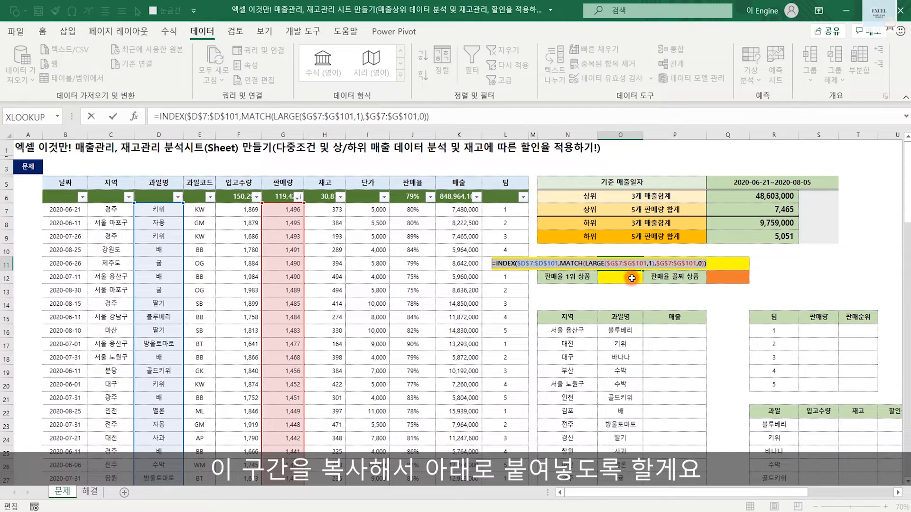
key(Escape)
double_click(629, 277)
key(ctrl+v)
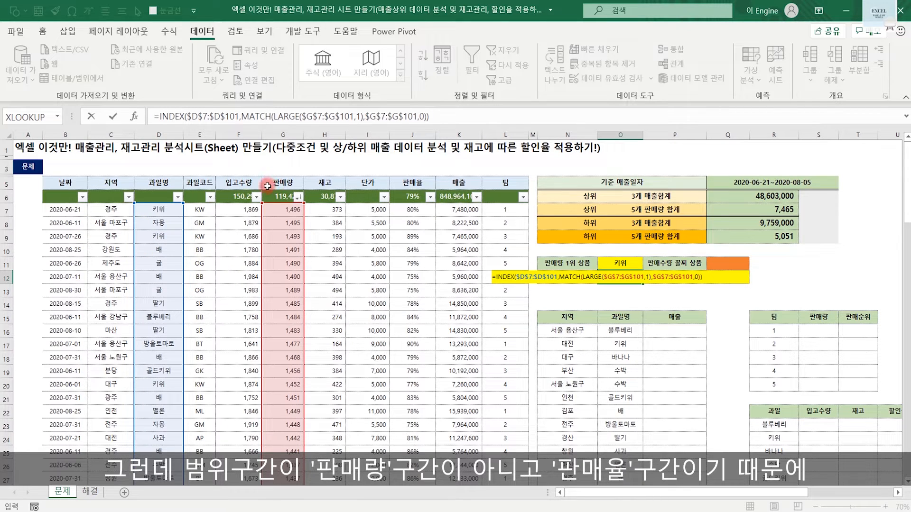
- Move both 판매량 ranges in the O12 formula to the 판매율 range $J$7:$J$101 and enter it
drag(296, 247, 417, 248)
drag(303, 263, 433, 270)
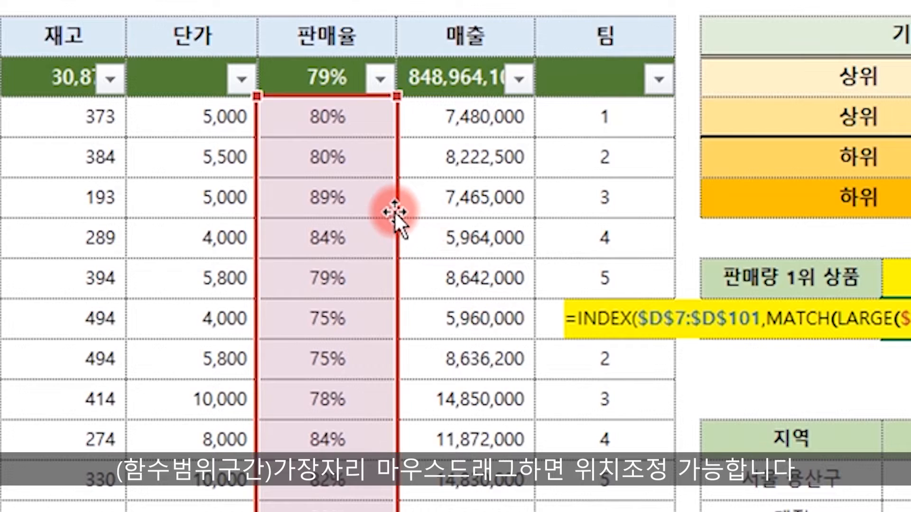
drag(395, 212, 507, 211)
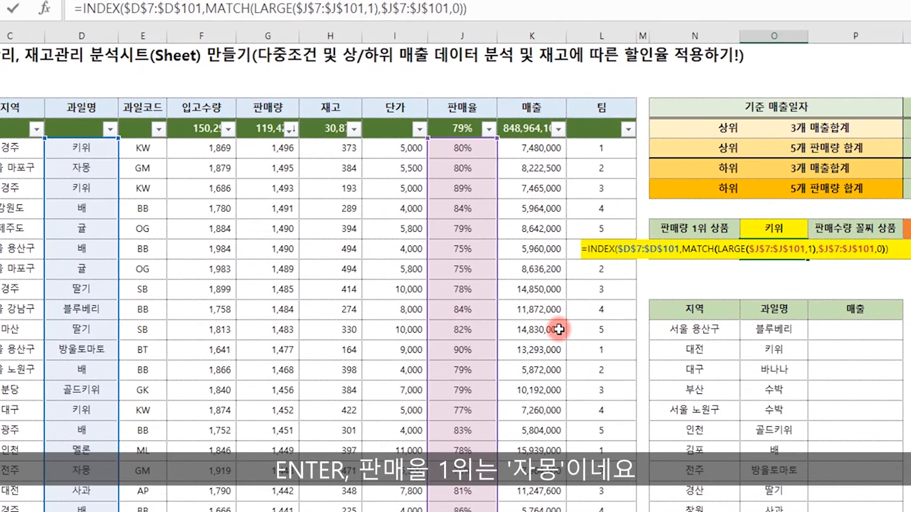
key(Return)
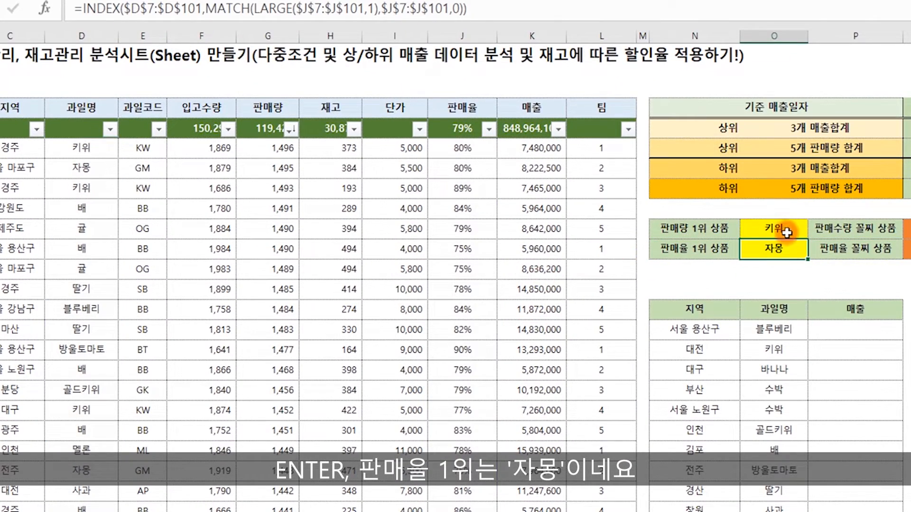
- Sort the 판매율 column in descending order and check the top row's 과일명 against the O12 result
click(489, 129)
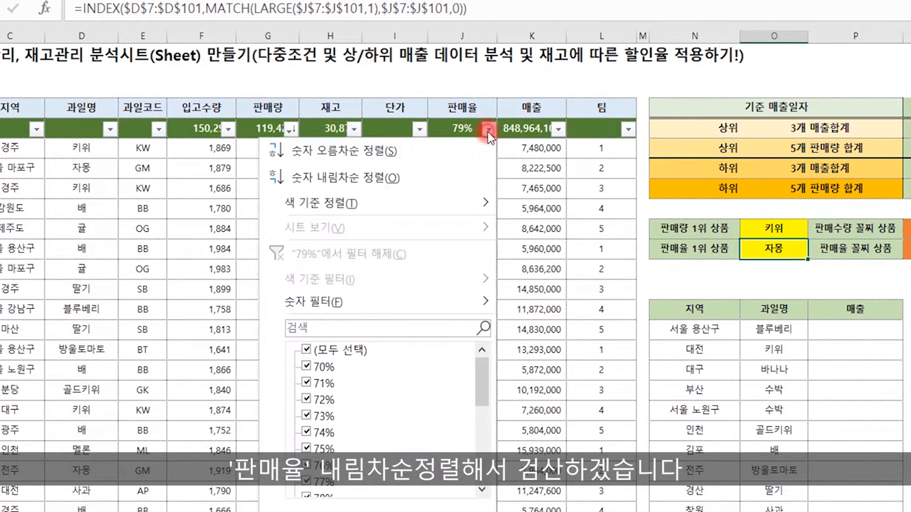
click(378, 173)
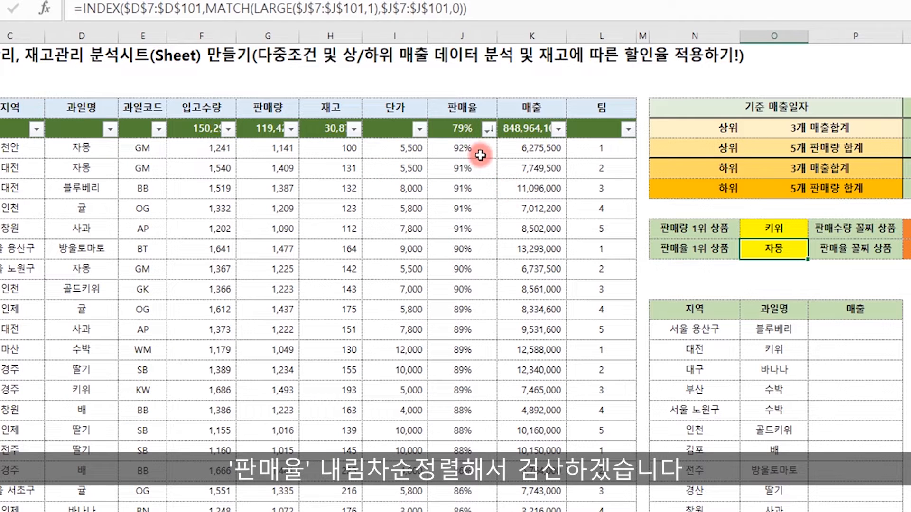
drag(469, 148, 96, 147)
click(96, 147)
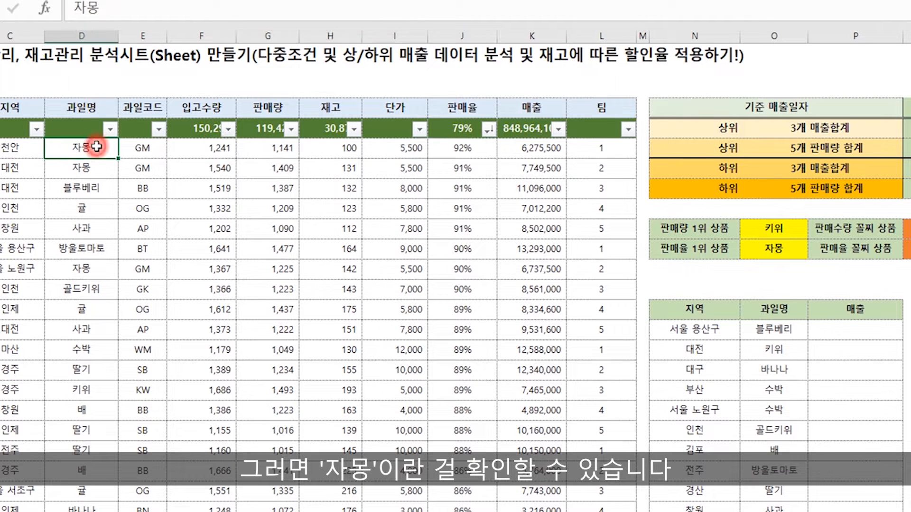
- Copy the formula text from O11 into 판매수량 꼴찌 상품 cell Q11
double_click(625, 264)
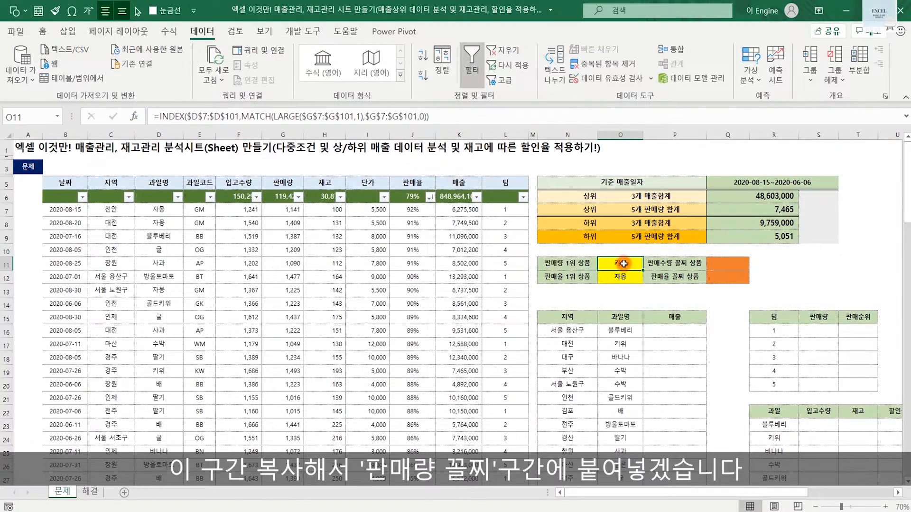
drag(714, 264, 410, 257)
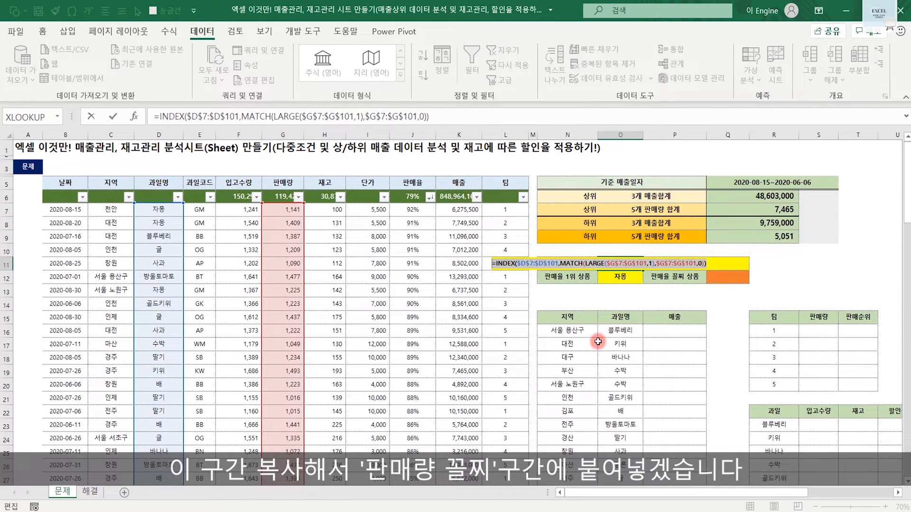
key(ctrl+c)
key(Escape)
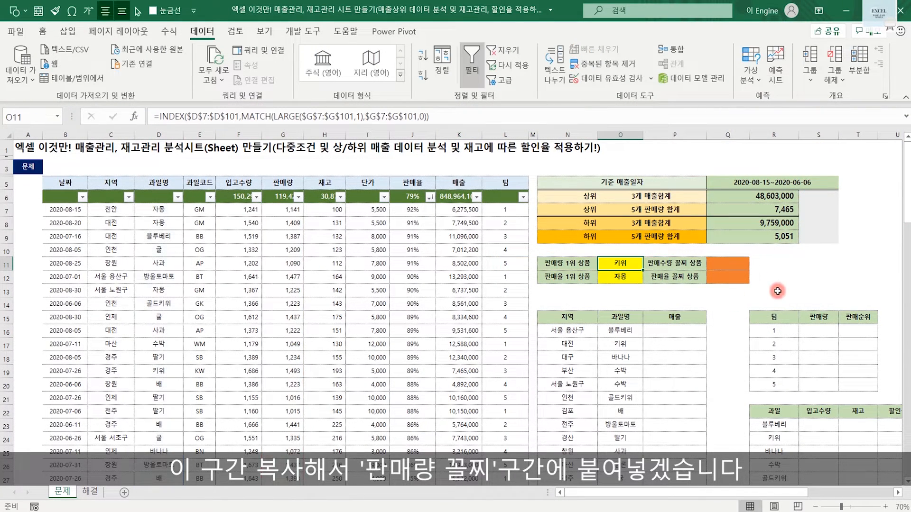
click(728, 262)
double_click(728, 263)
key(ctrl+v)
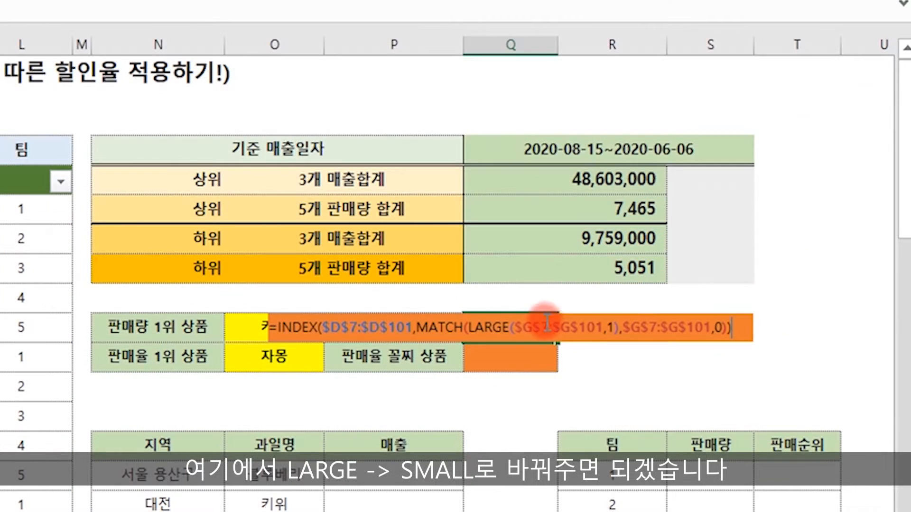
- Replace LARGE with SMALL in the Q11 formula and enter it
click(727, 264)
key(BackSpace)
key(BackSpace)
key(BackSpace)
key(BackSpace)
key(BackSpace)
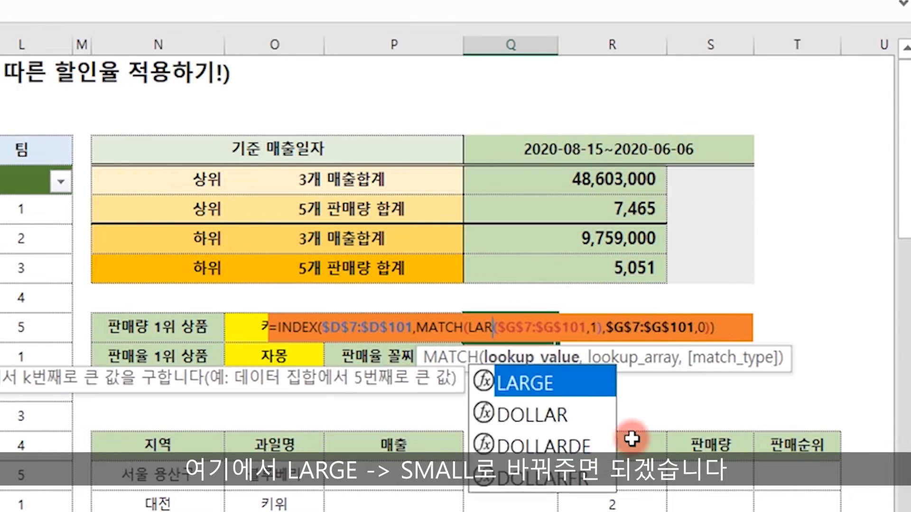
text(small)
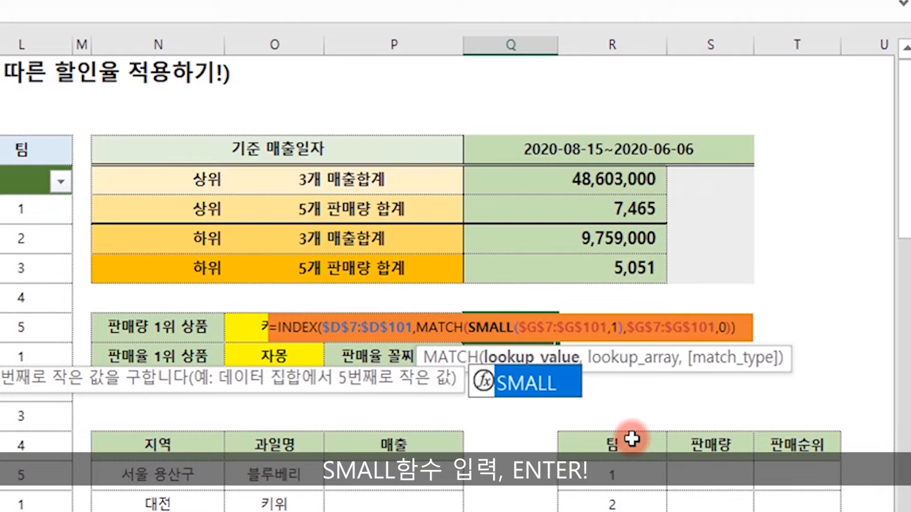
key(Return)
key(Up)
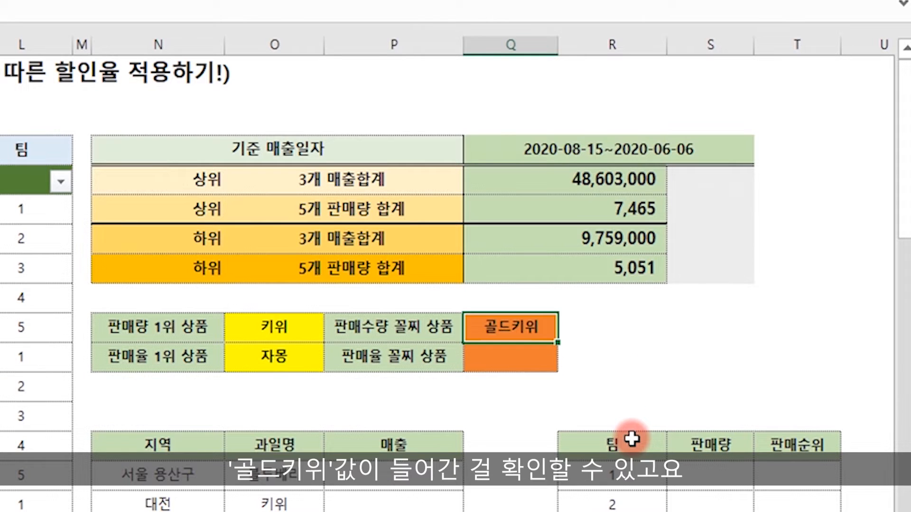
- Copy the formula text from O12 into 판매율 꼴찌 상품 cell Q12
key(Down)
click(274, 351)
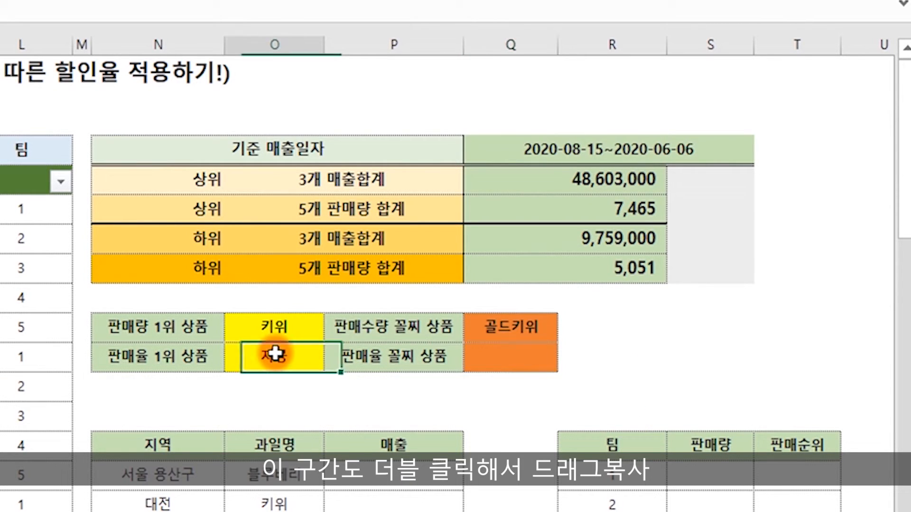
double_click(275, 353)
drag(497, 359, 1, 357)
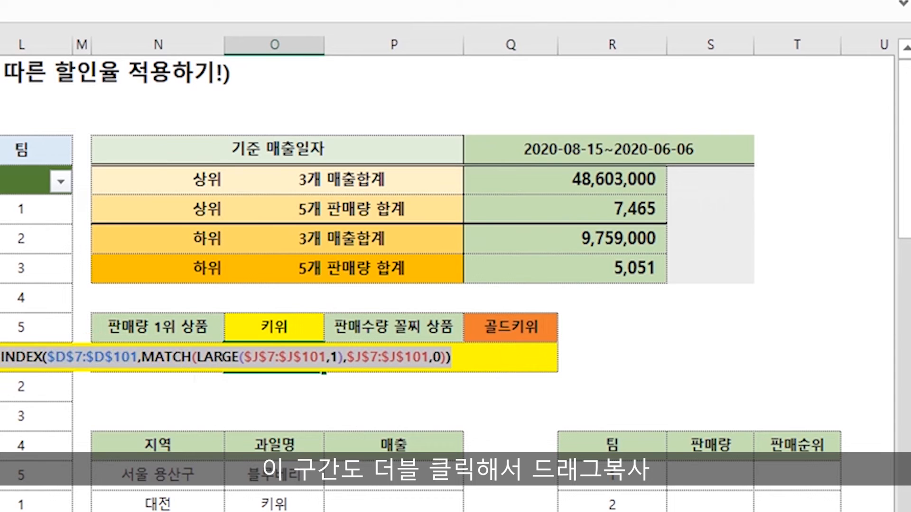
key(ctrl+c)
key(Escape)
double_click(532, 355)
key(ctrl+v)
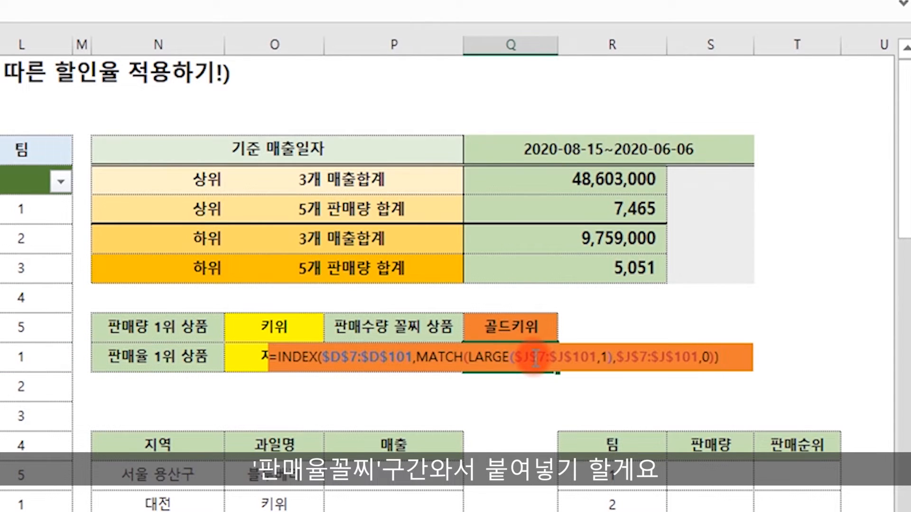
- Replace LARGE with SMALL in the Q12 formula and enter it
double_click(506, 356)
text(SMALL)
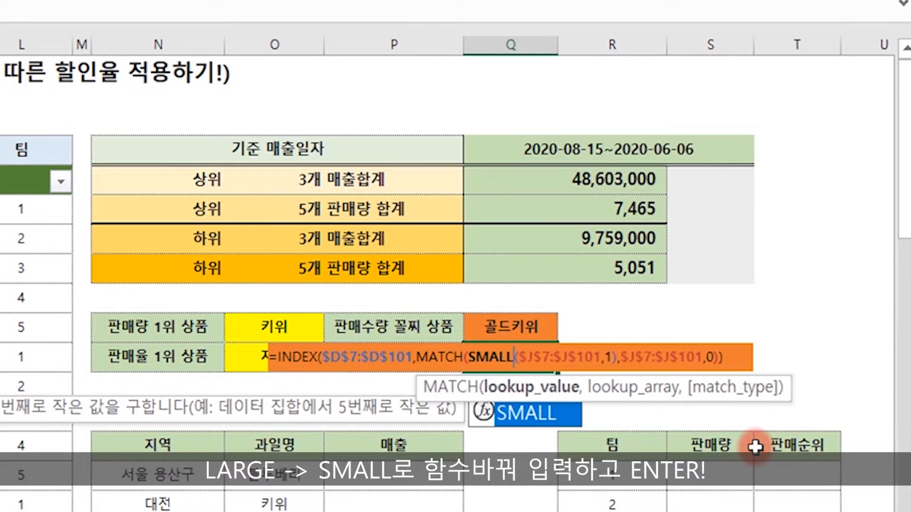
key(Return)
key(Up)
key(Up)
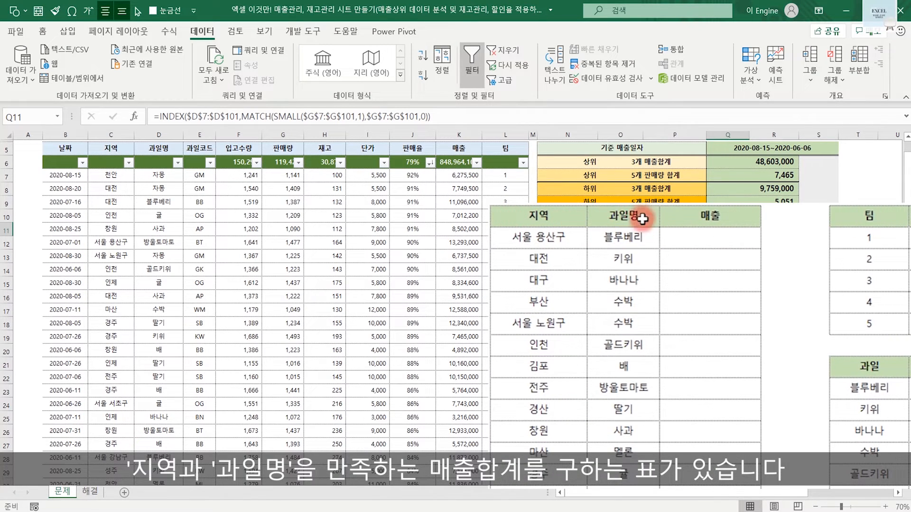
- Start a SUMIFS formula in the first 매출 cell P16 with the whole 매출 column K:K as sum range
click(716, 240)
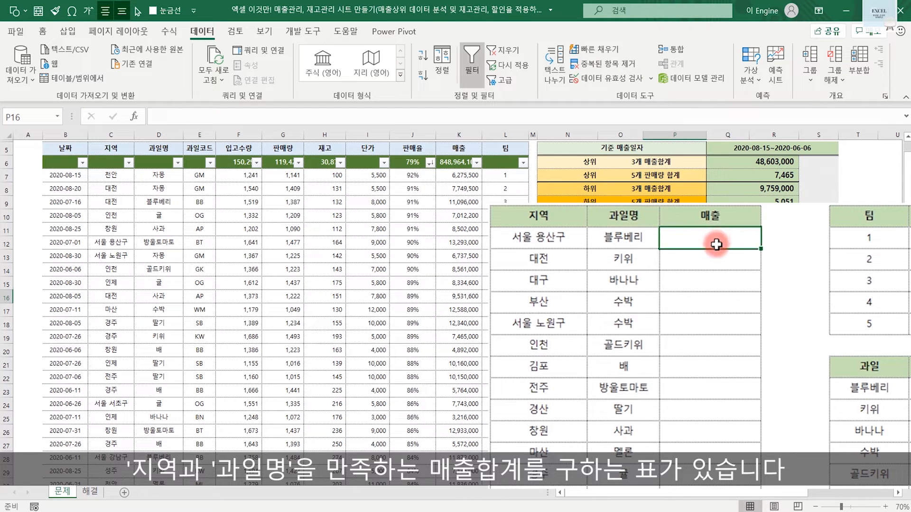
text(=)
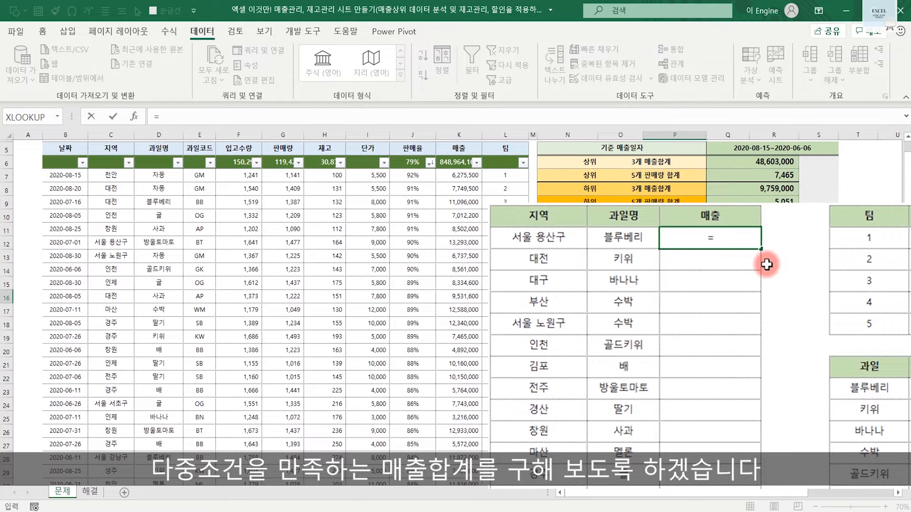
text(sumifs)
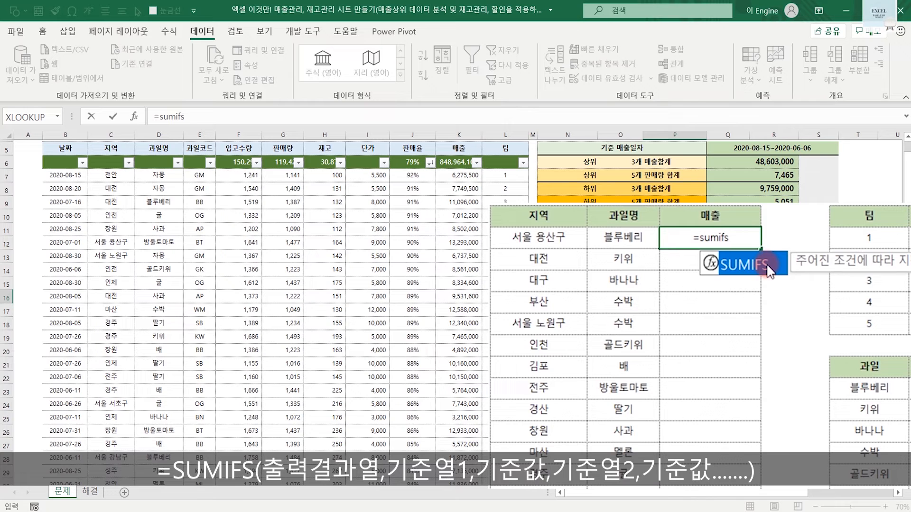
text(()
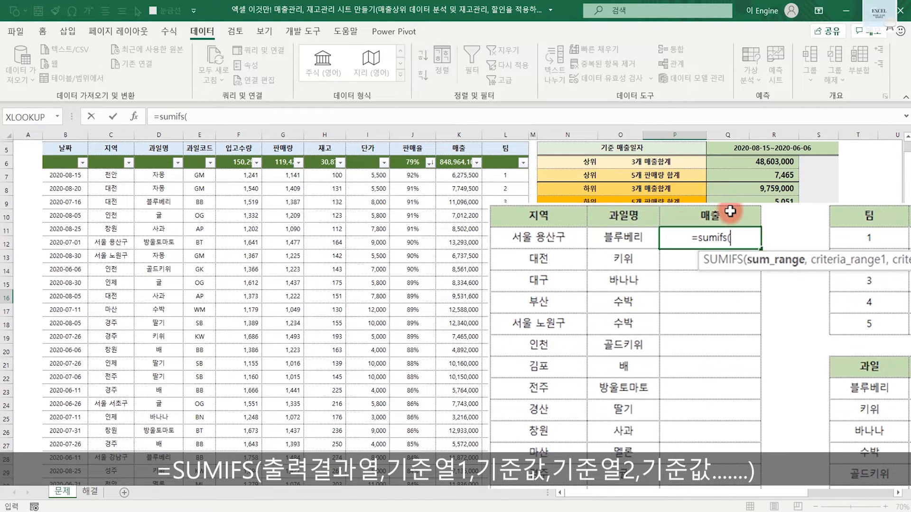
click(458, 135)
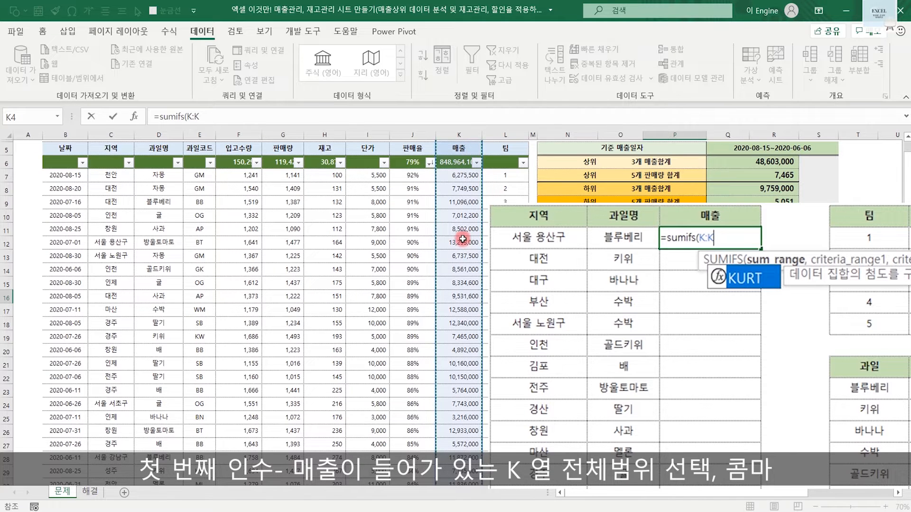
text(,)
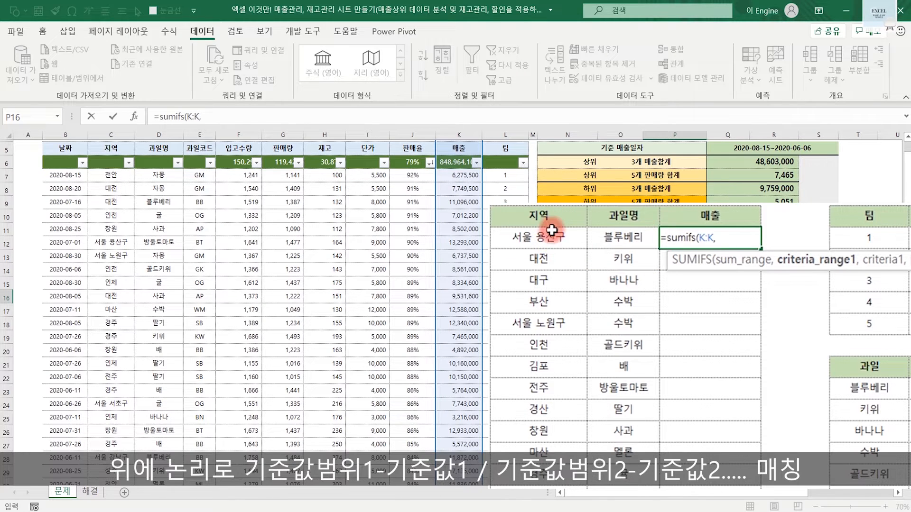
- Add the 지역 condition to the P16 SUMIFS formula, with criteria range C:C and criterion N16
click(117, 137)
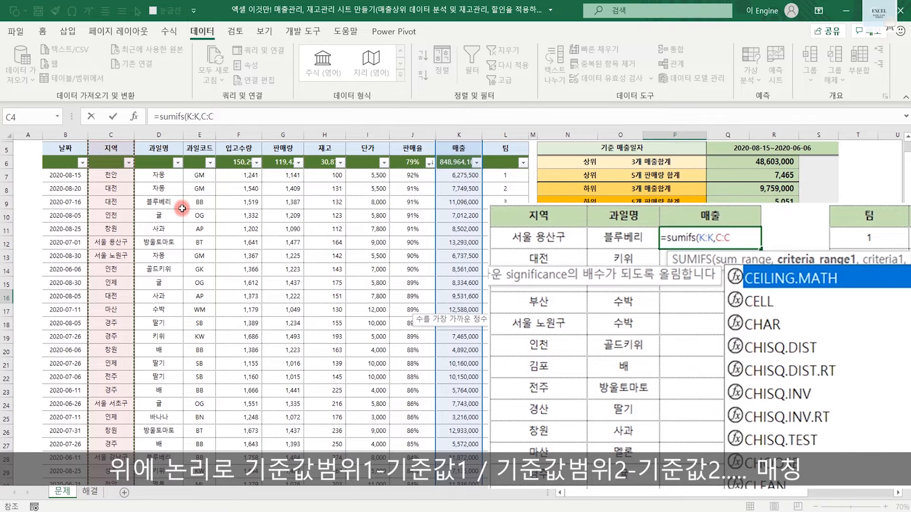
text(,)
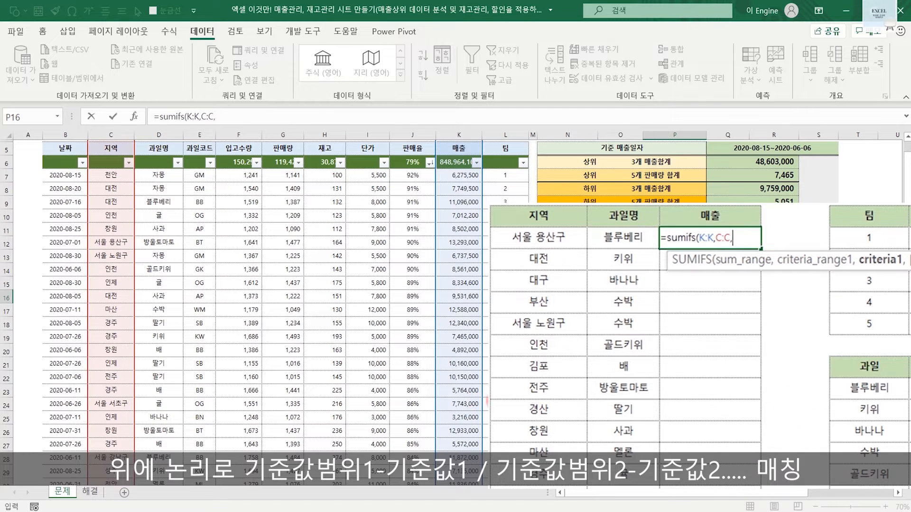
click(555, 237)
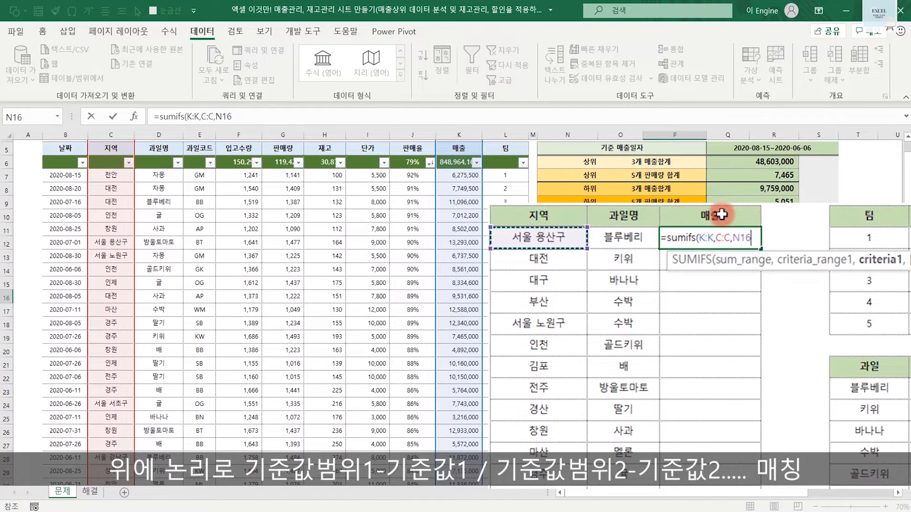
text(,)
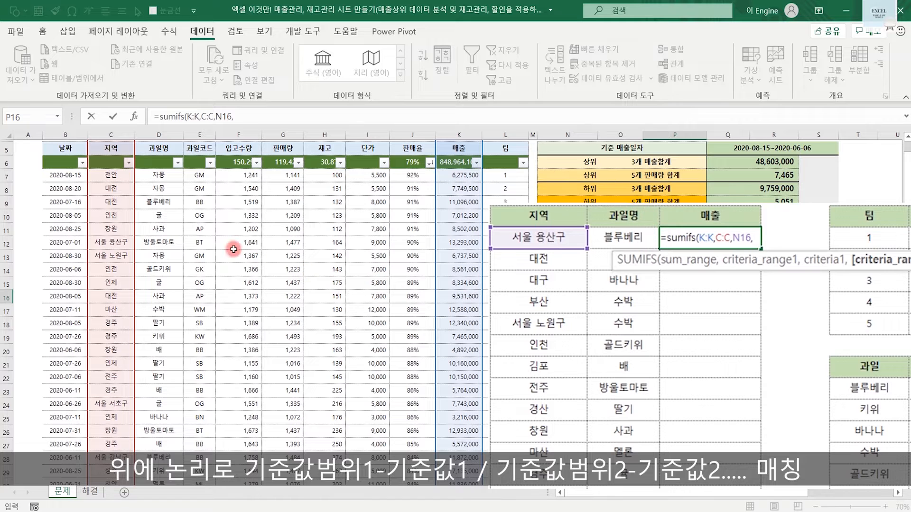
- Add the 과일명 condition with criteria range D:D and criterion O16, and enter the P16 formula
click(166, 131)
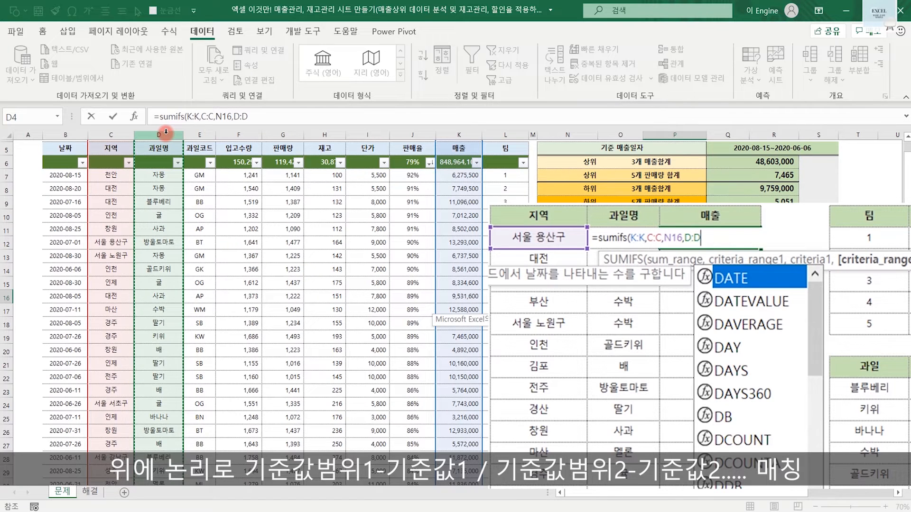
text(,)
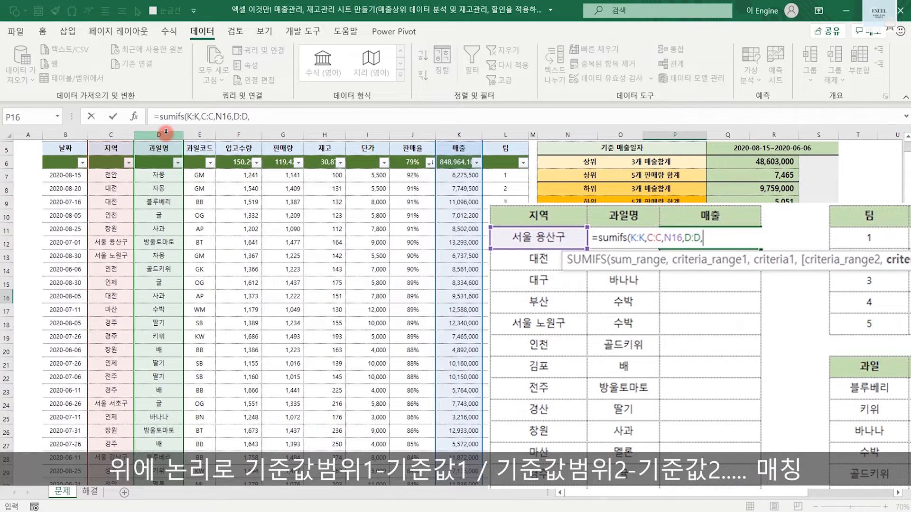
key(Left)
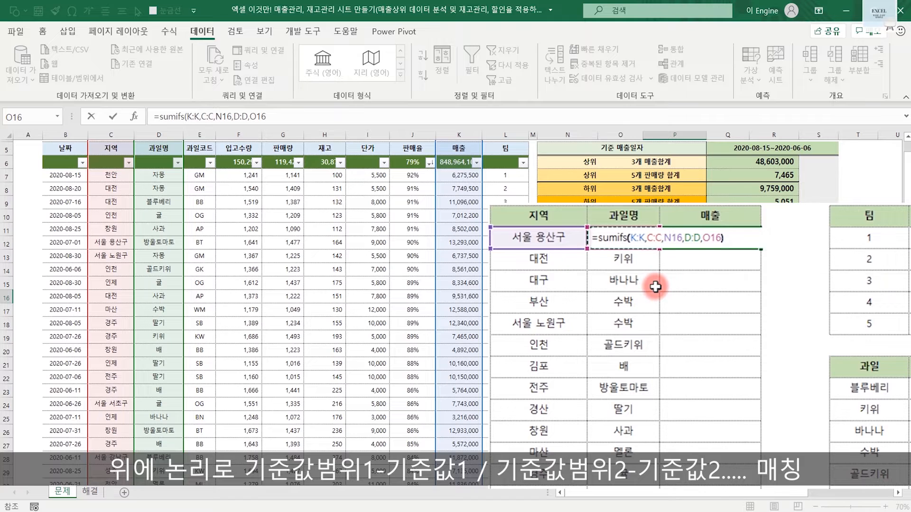
key(ctrl+Return)
key(Left)
key(Left)
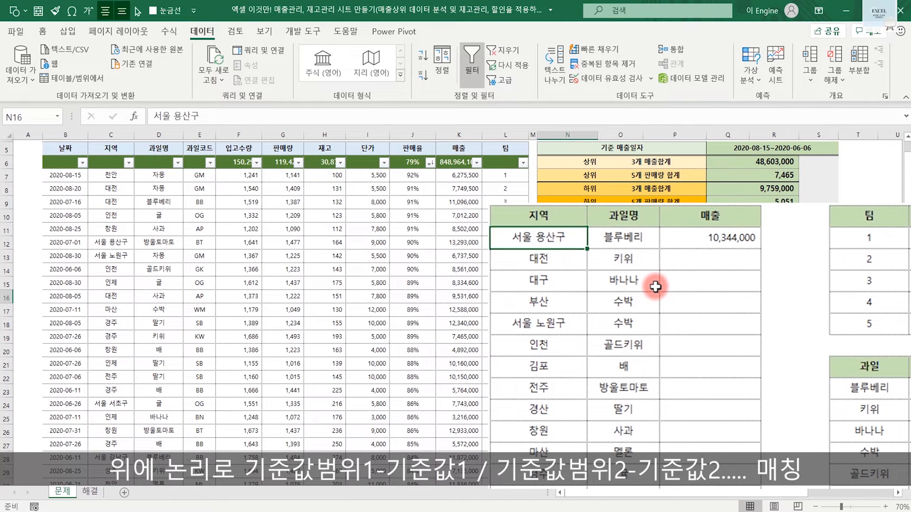
key(Right)
key(Right)
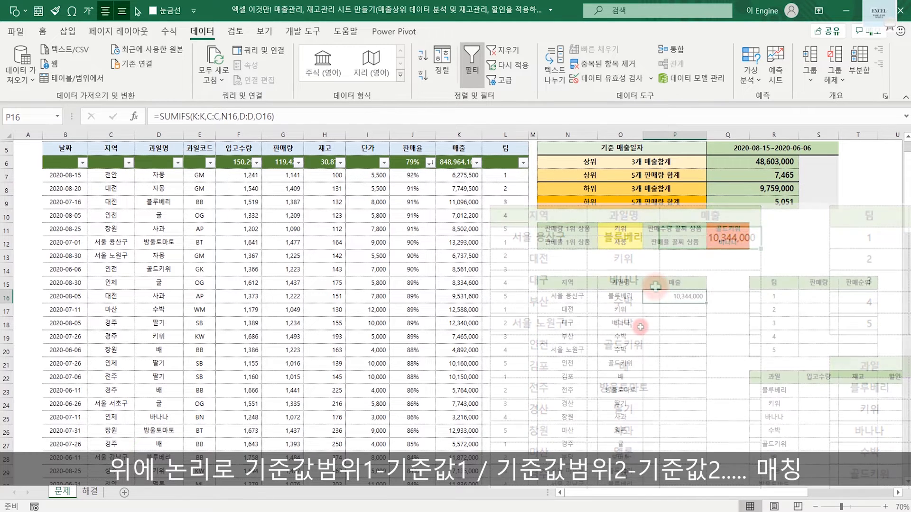
- Check the P16 sum by filtering 지역 to 서울 용산구 and selecting the 블루베리 row through 매출, and turn the filter off
click(130, 162)
text(서울 용산구)
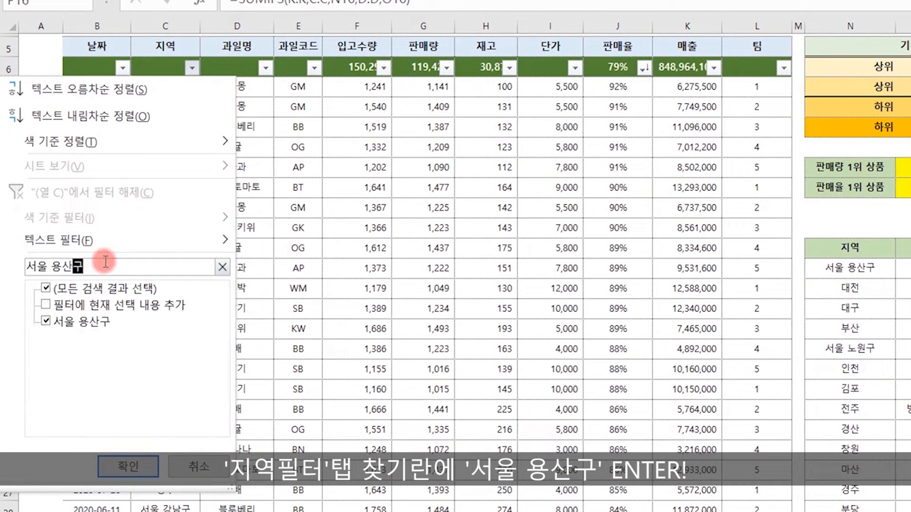
key(Return)
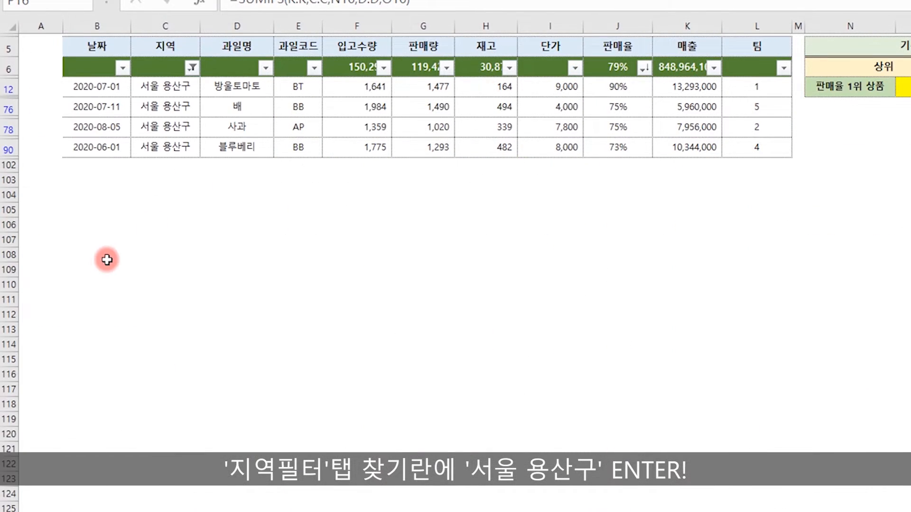
drag(171, 150, 713, 150)
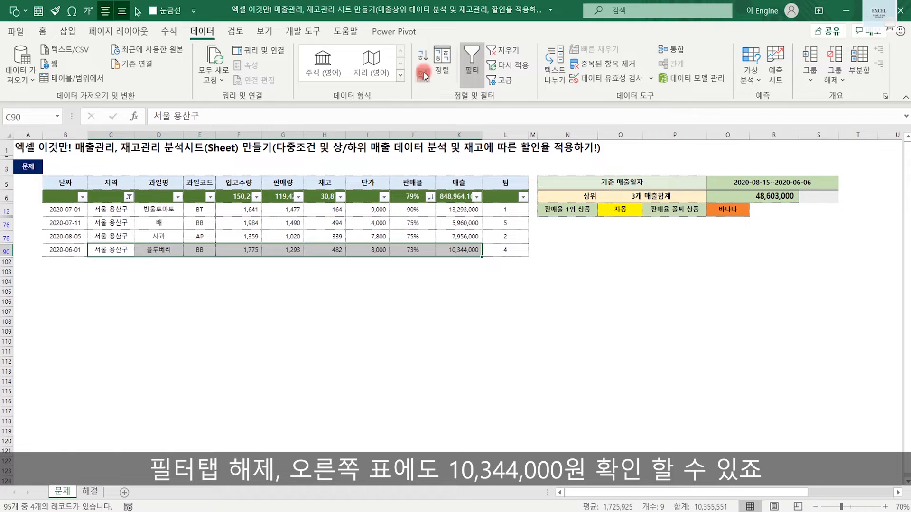
click(471, 64)
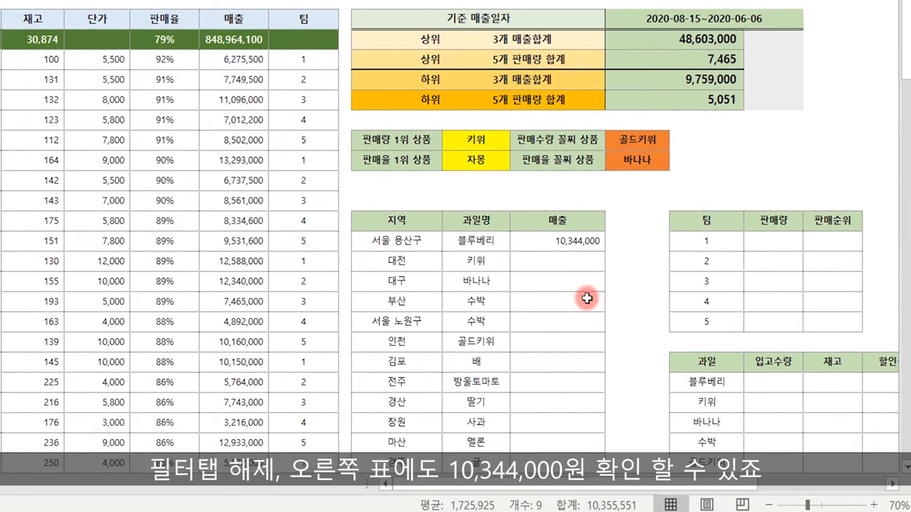
- Fill the P16 SUMIFS formula down the 매출 column to the last 지역 row of the table
click(594, 247)
double_click(605, 255)
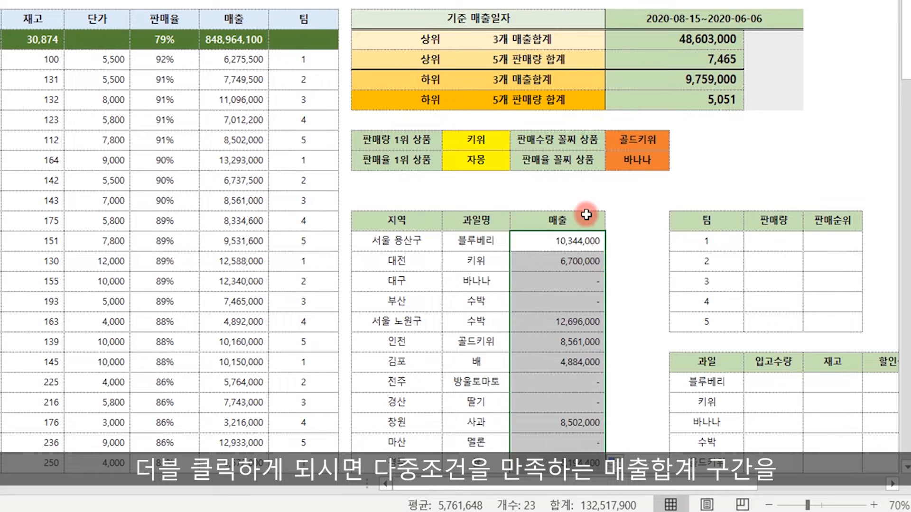
scroll(593, 255, down, 5)
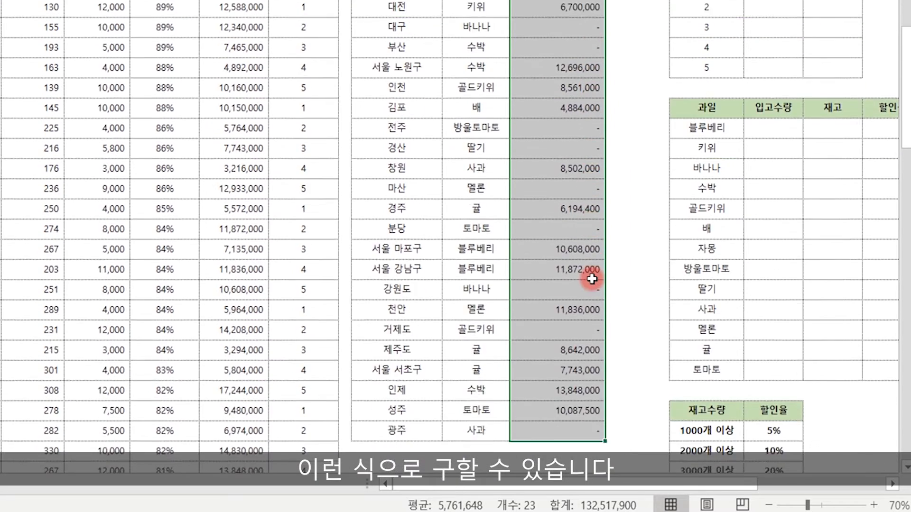
scroll(590, 279, up, 4)
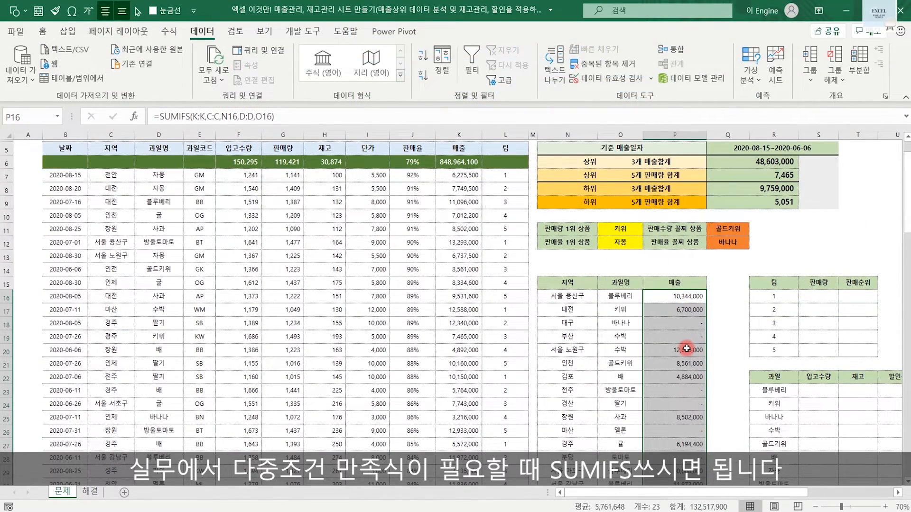
- Start a SUMIF formula in the 판매량 cell of team 1, S16, with the 팀 column L:L as the range
click(823, 297)
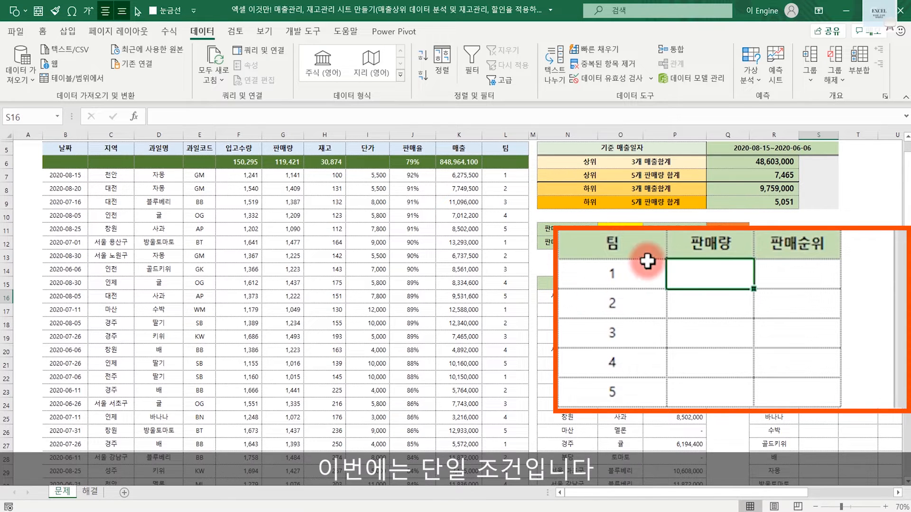
text(=)
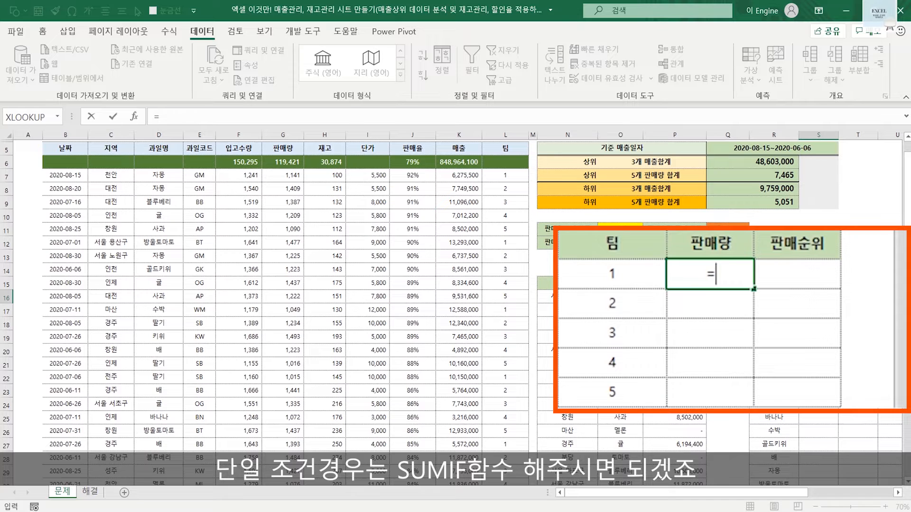
text(sumif)
key(Tab)
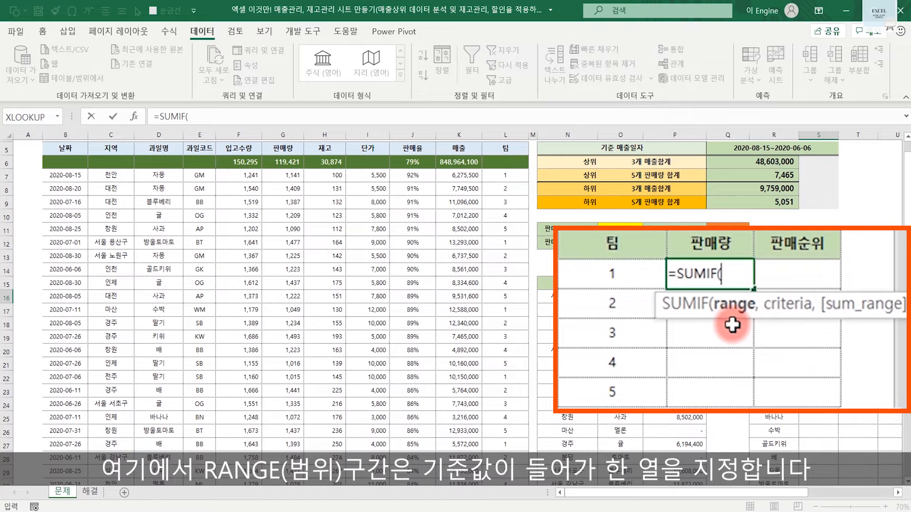
click(505, 135)
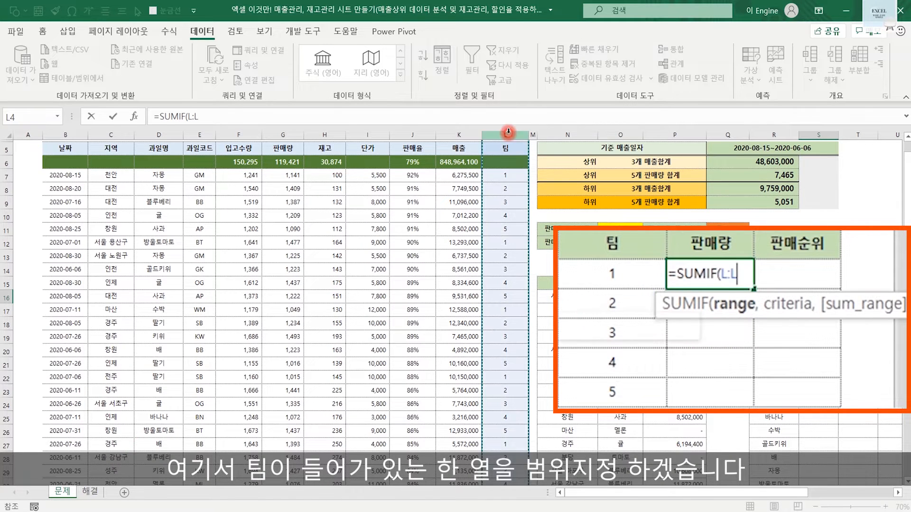
text(,)
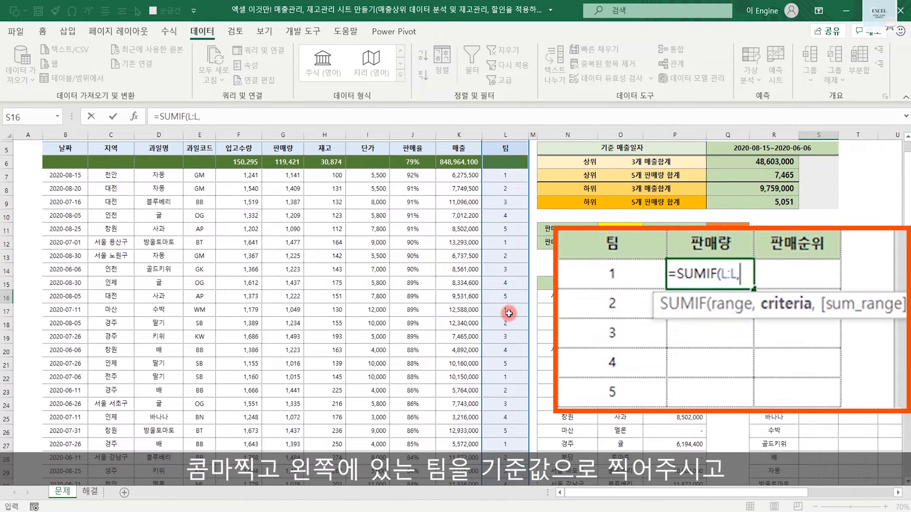
- Complete the S16 SUMIF with criterion R16 and sum range G:G, and fill it down to team 5
click(594, 274)
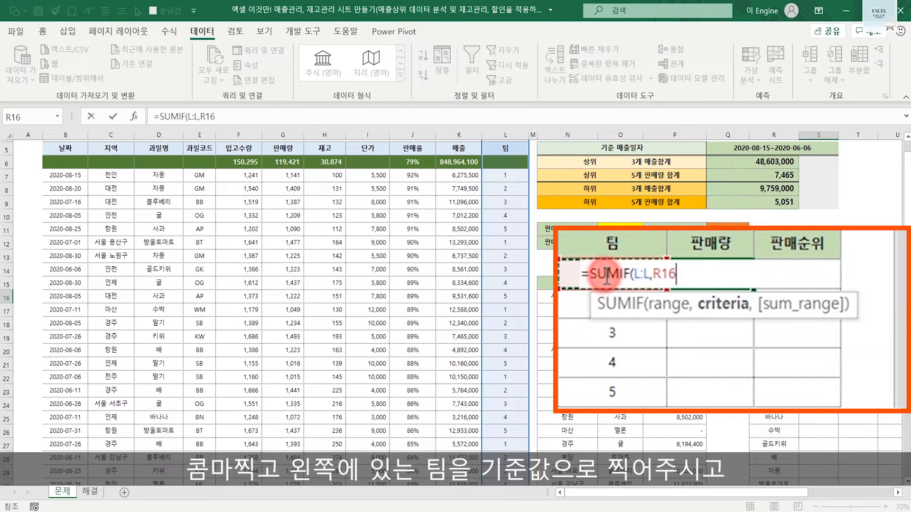
text(,)
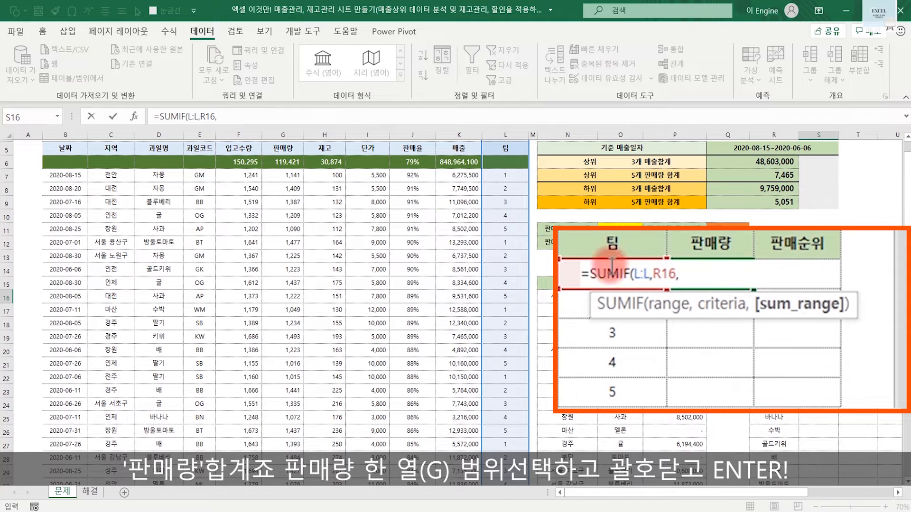
click(289, 133)
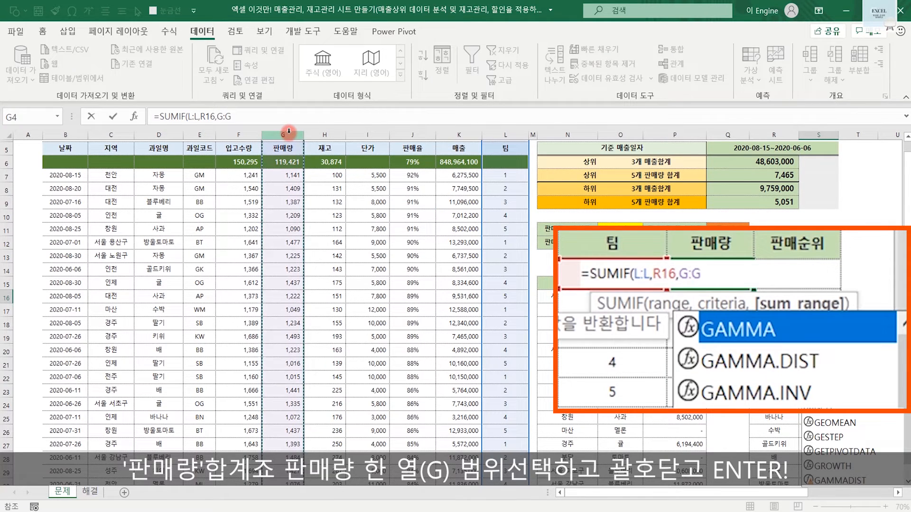
text())
key(Return)
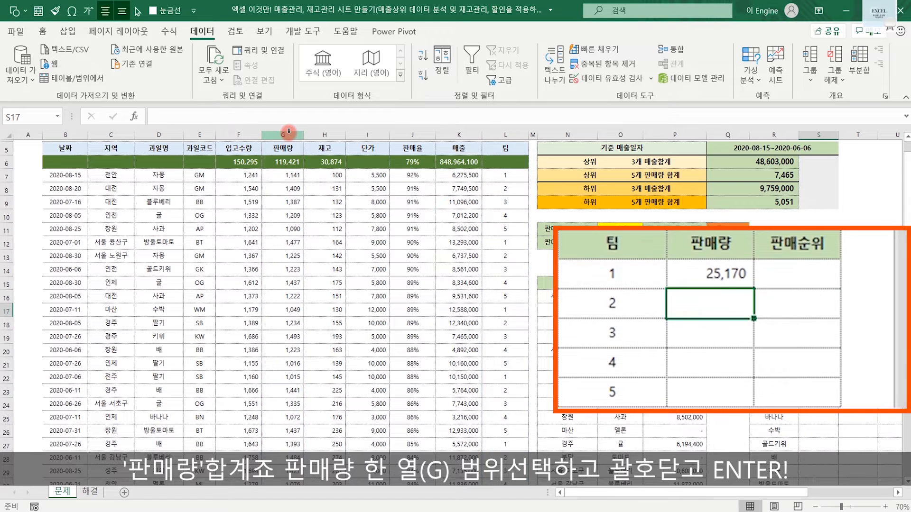
key(Up)
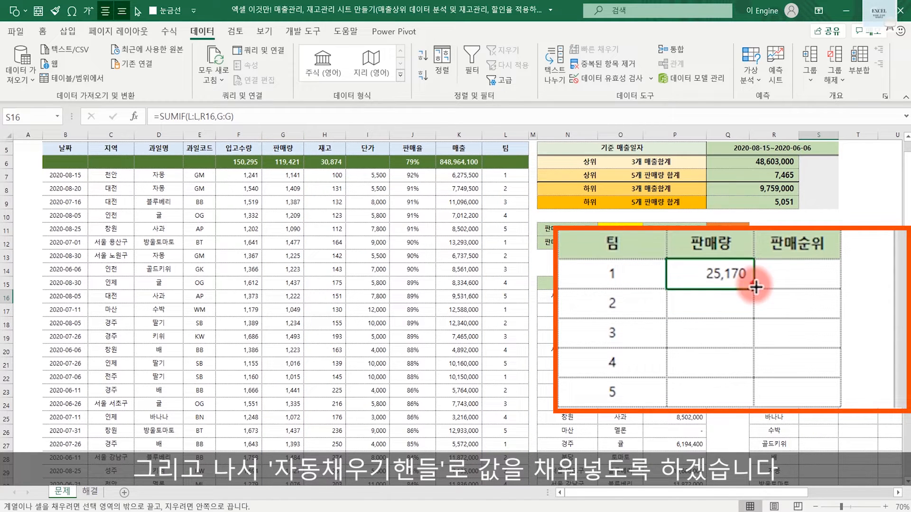
drag(754, 287, 730, 397)
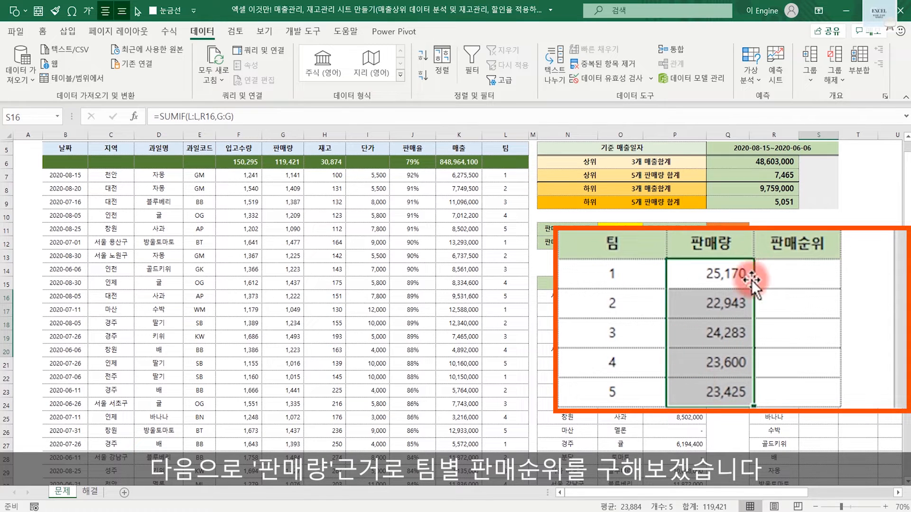
- Start a RANK formula in the 판매순위 cell T16, with number S16 and the absolute reference range $S$16:$S$20
click(791, 274)
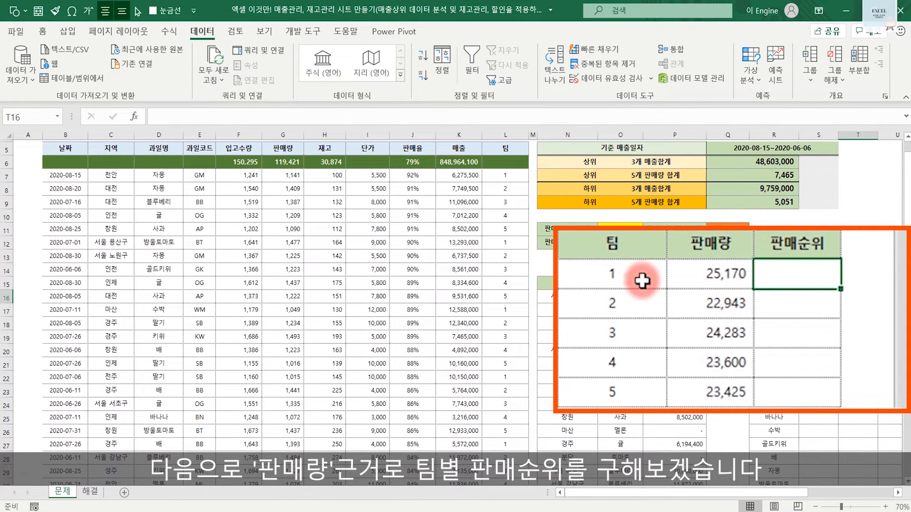
text(=)
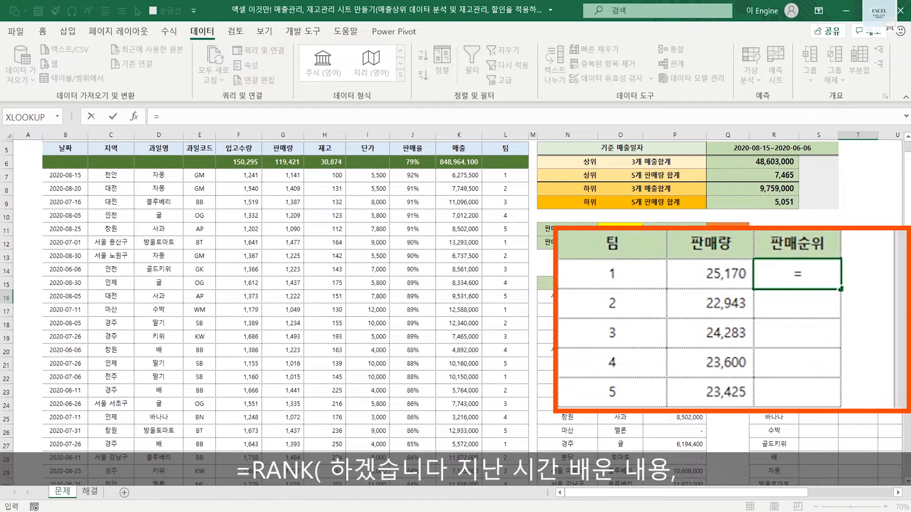
text(rank)
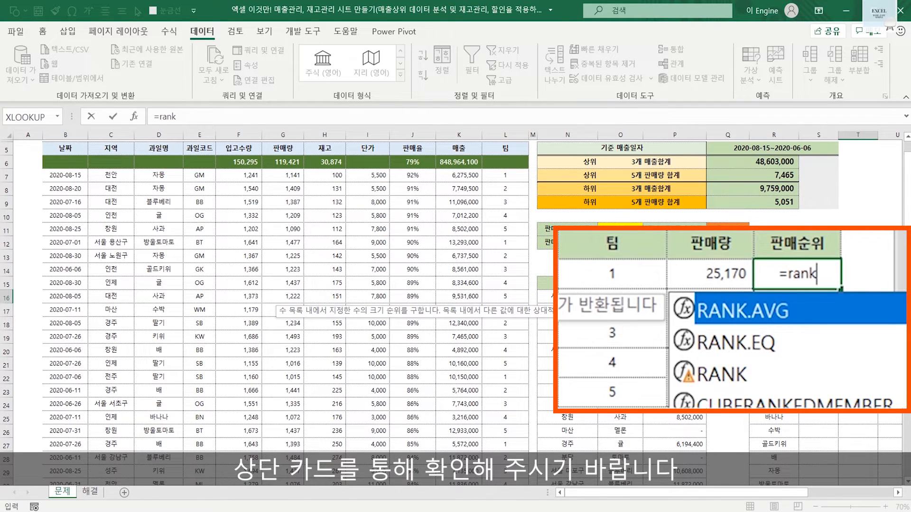
text(()
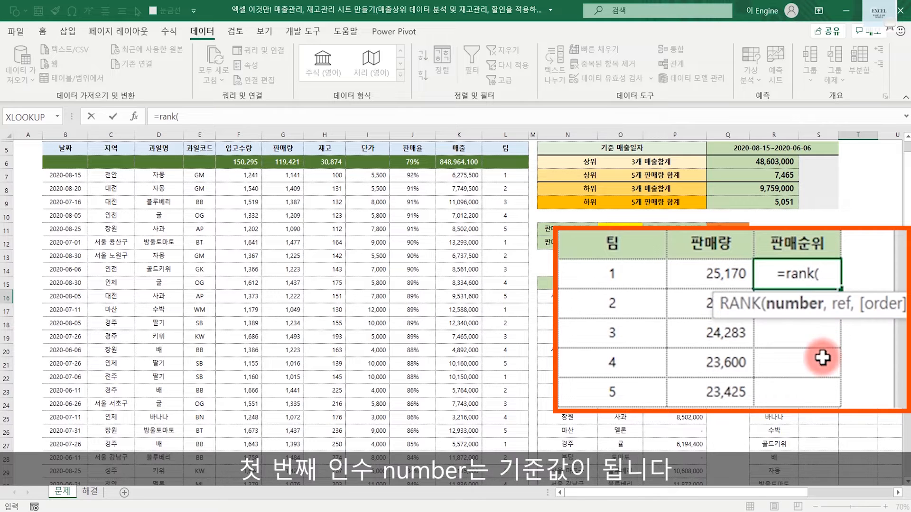
click(722, 271)
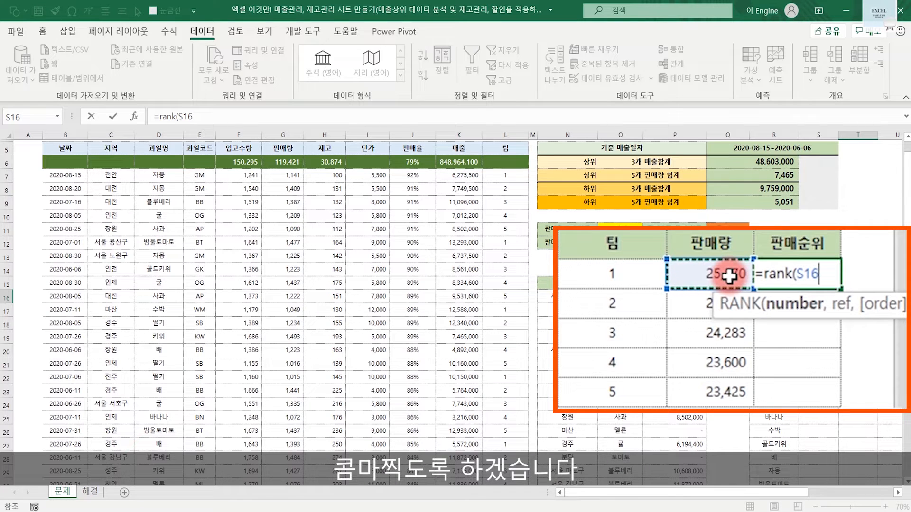
text(,)
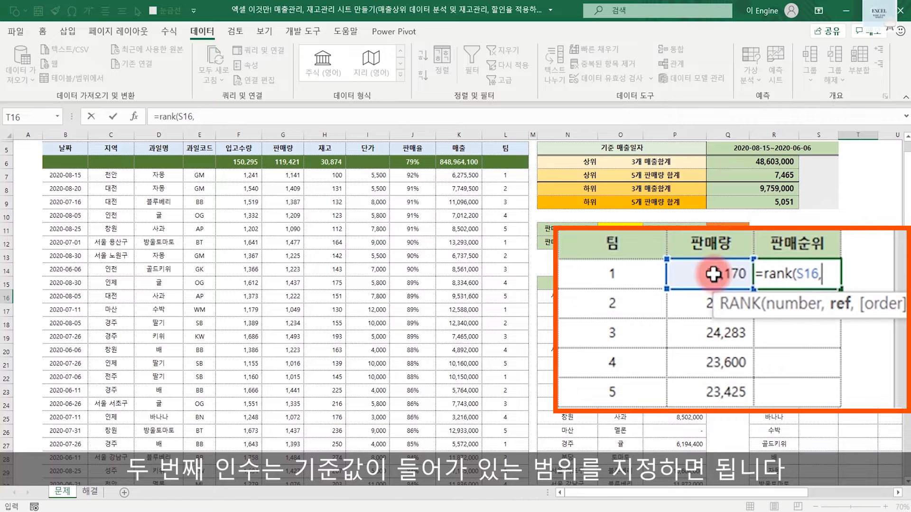
drag(716, 274, 710, 379)
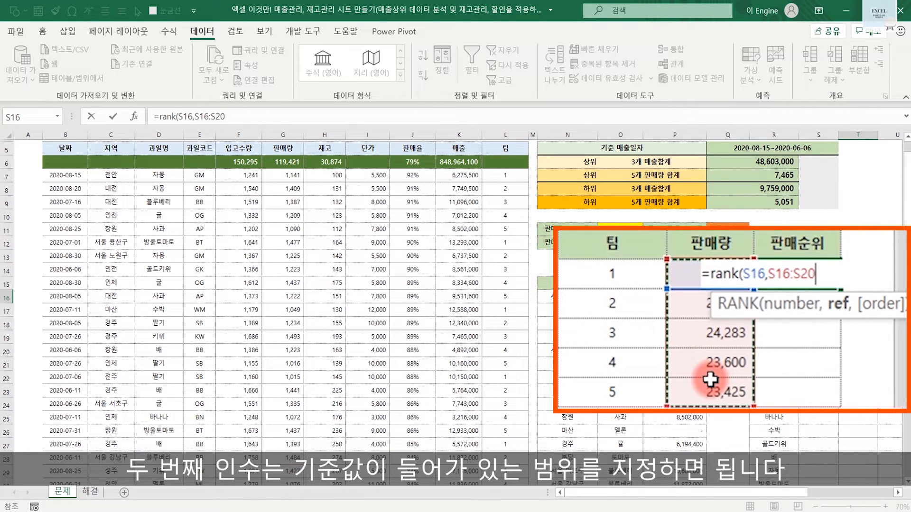
key(F4)
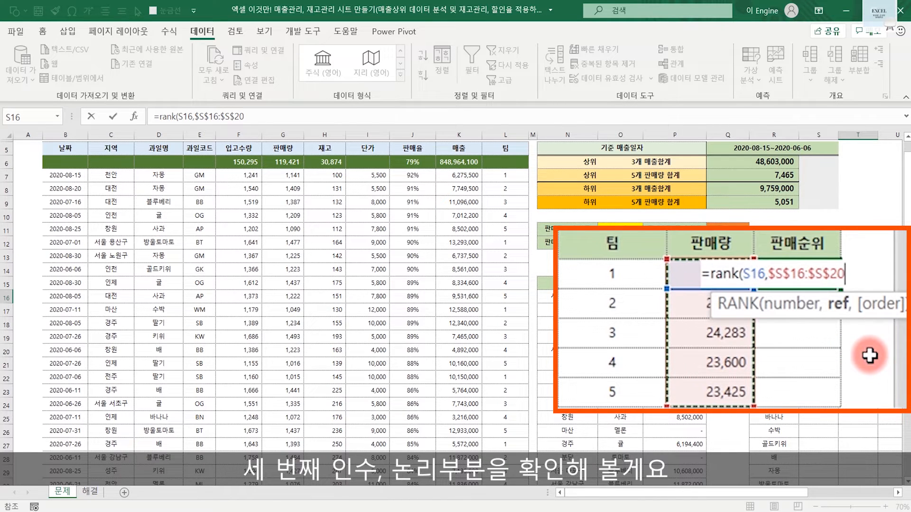
- Set the RANK order to 0 (내림차순), enter the T16 formula, and fill it down to team 5
text(,)
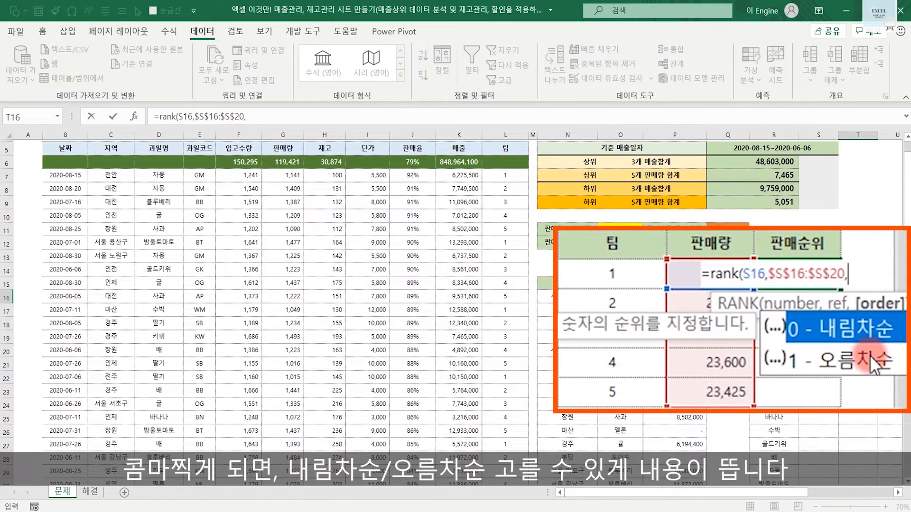
double_click(872, 317)
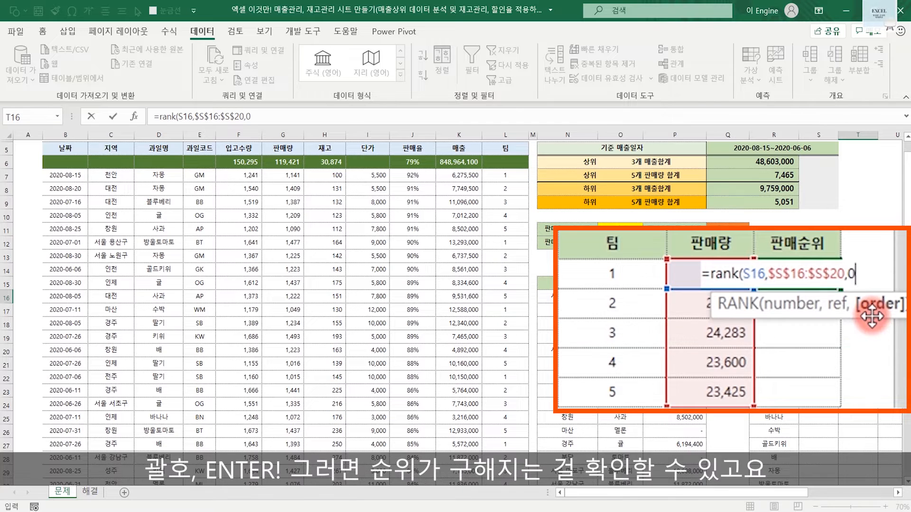
text())
key(Return)
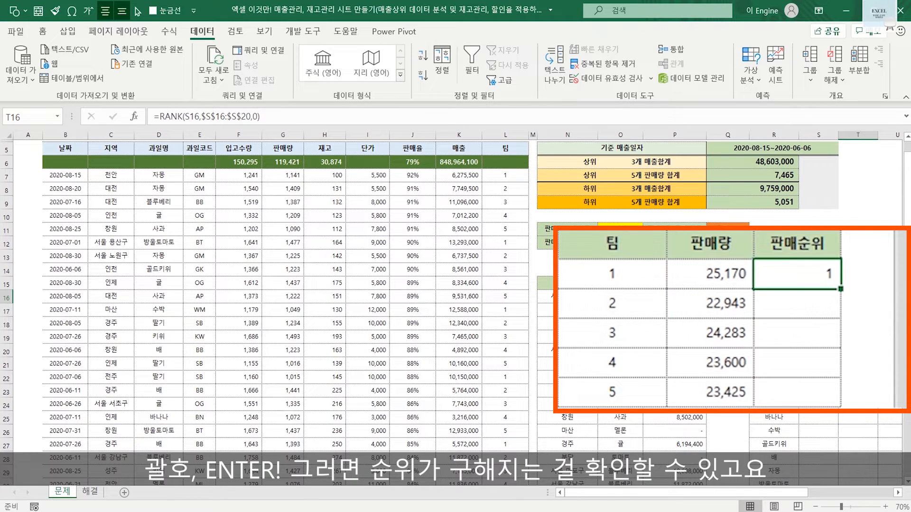
drag(840, 289, 821, 403)
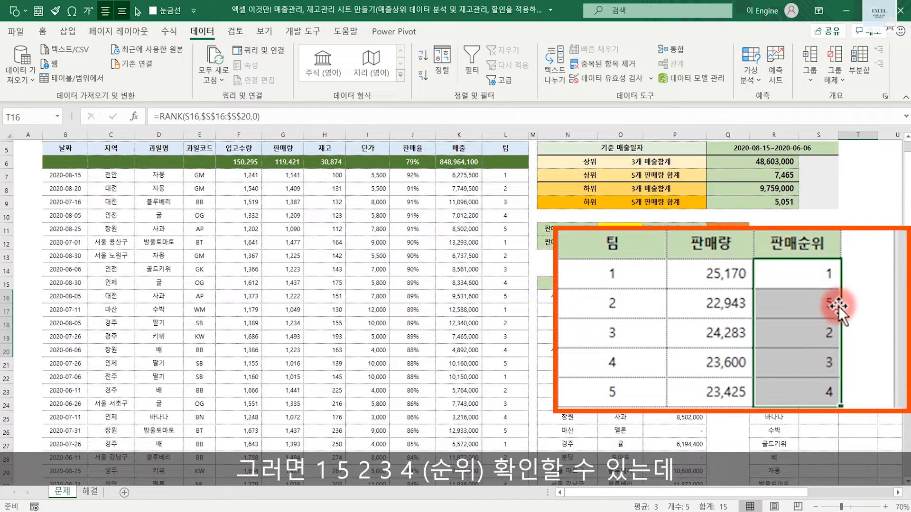
click(809, 304)
click(807, 334)
click(806, 366)
click(805, 390)
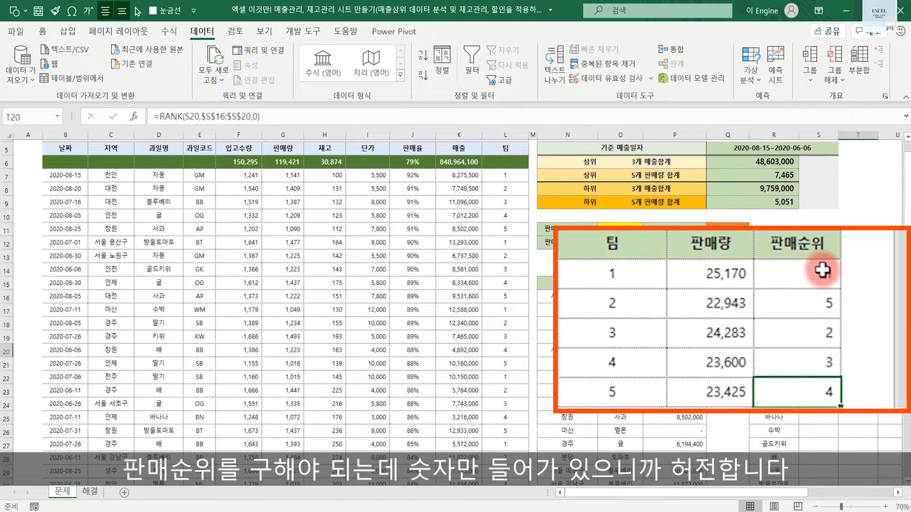
- Format the 판매순위 cells T16:T20 with a custom number format of #,##0 followed by a space and 위
drag(869, 295, 869, 350)
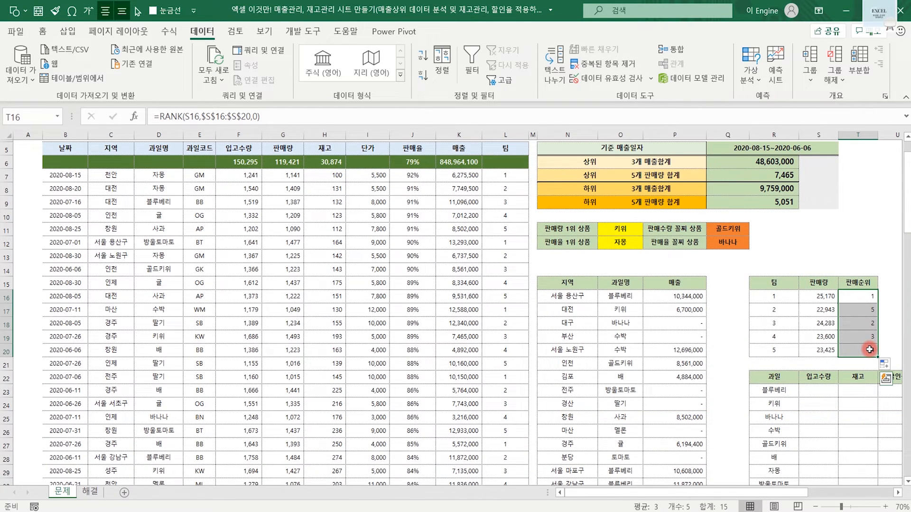
right_click(861, 323)
click(757, 429)
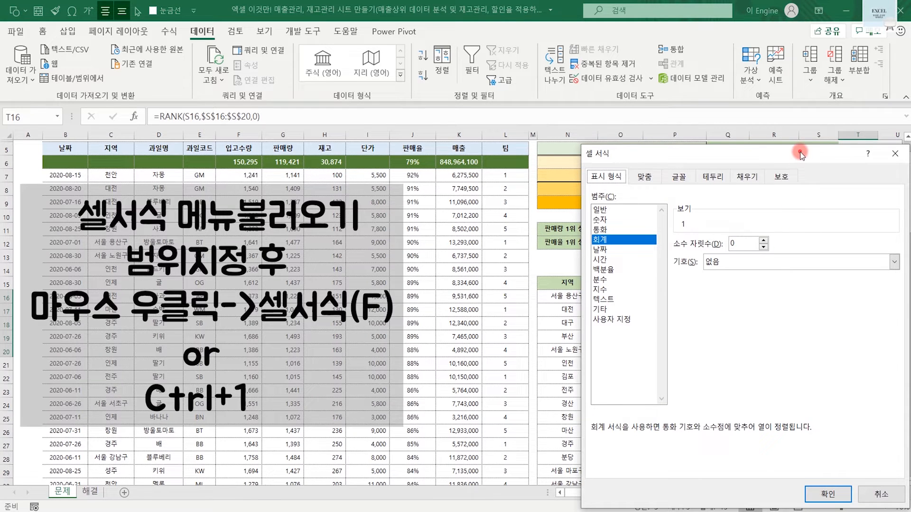
drag(802, 154, 617, 145)
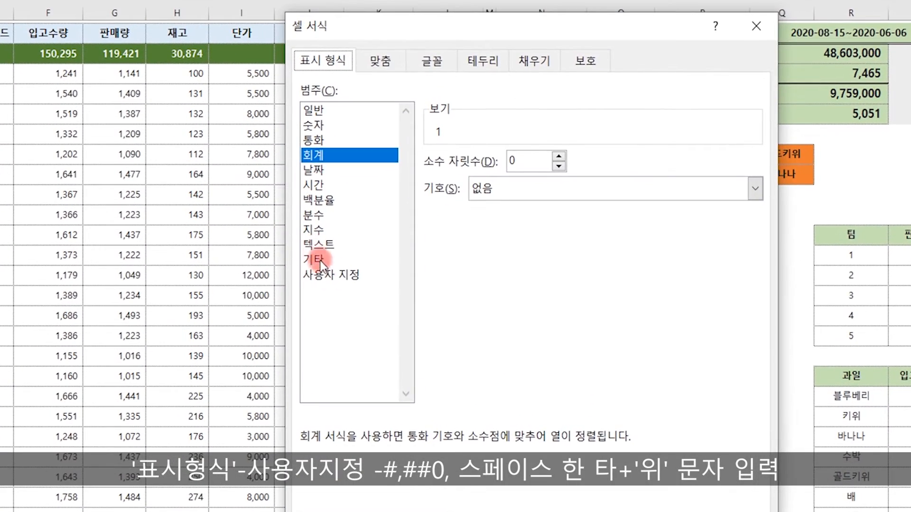
click(335, 275)
click(440, 245)
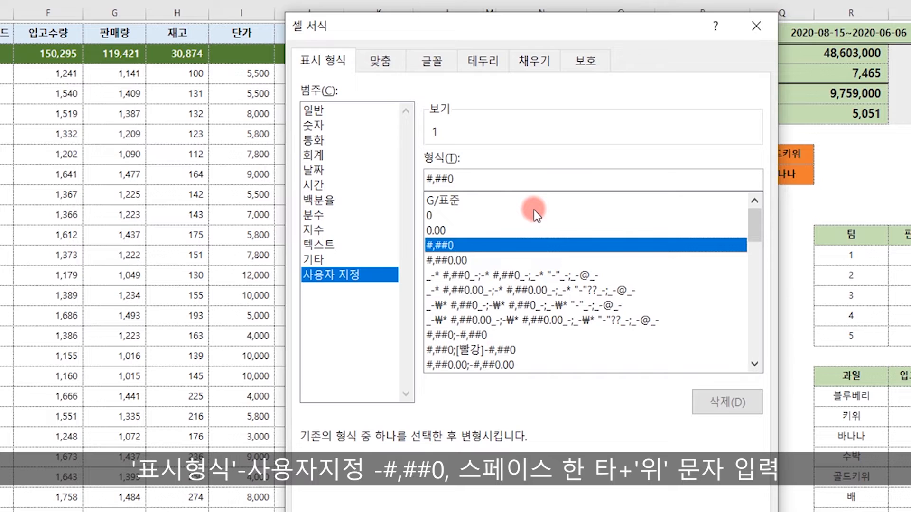
click(514, 179)
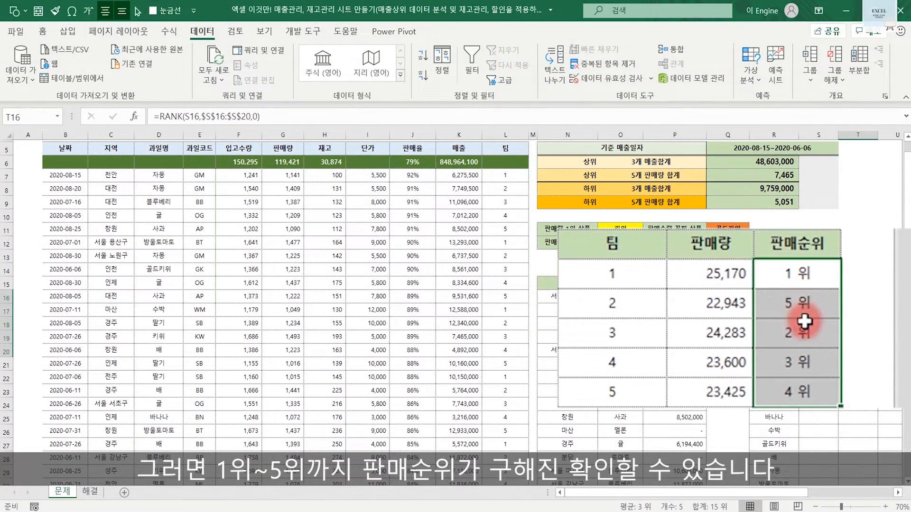
click(816, 306)
click(820, 340)
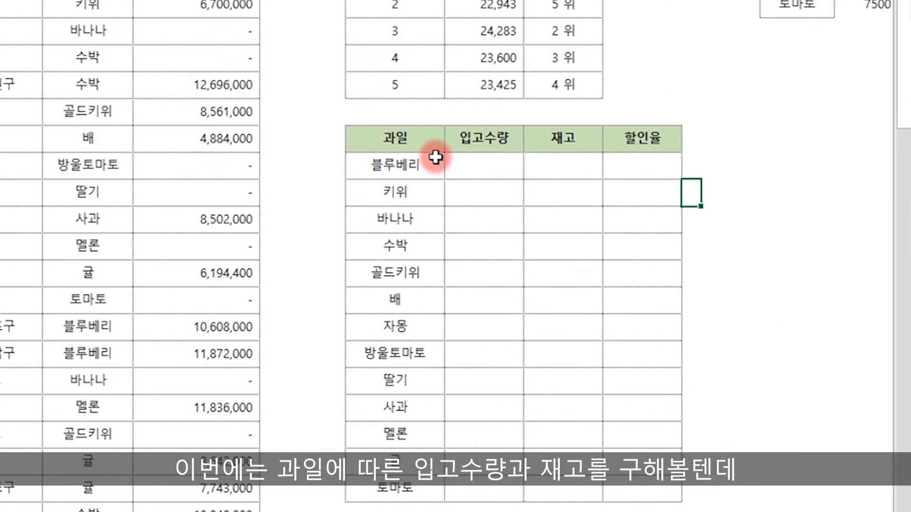
click(473, 138)
click(536, 142)
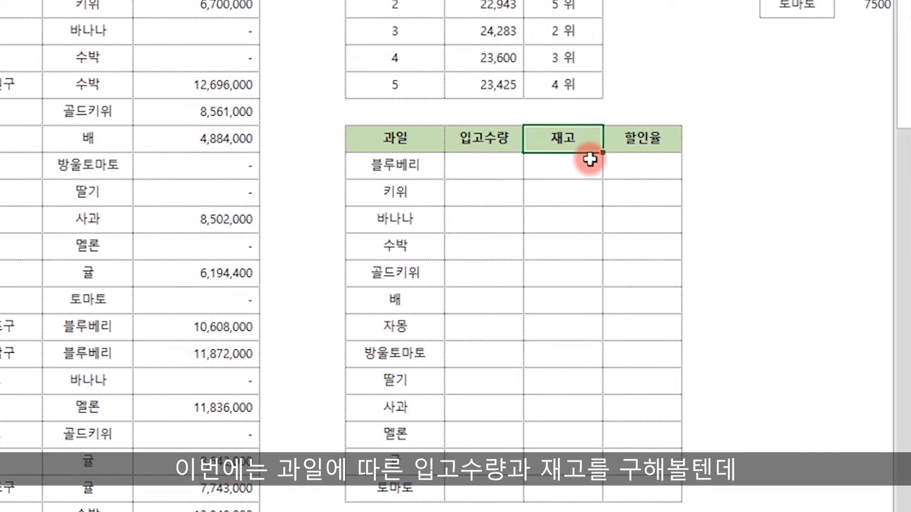
click(633, 147)
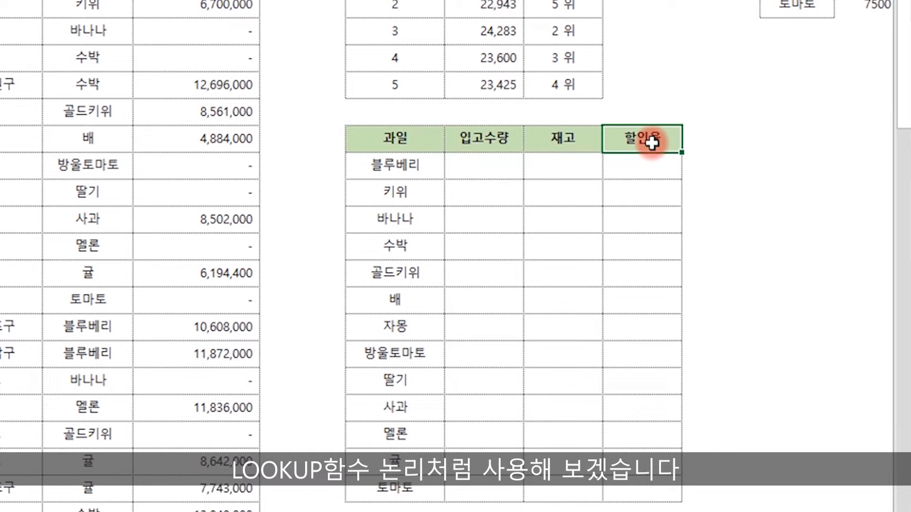
- Start a SUMIF formula in the 입고수량 cell S23 for 블루베리, with the 과일명 column D:D as the criteria range
scroll(653, 141, down, 1)
click(494, 87)
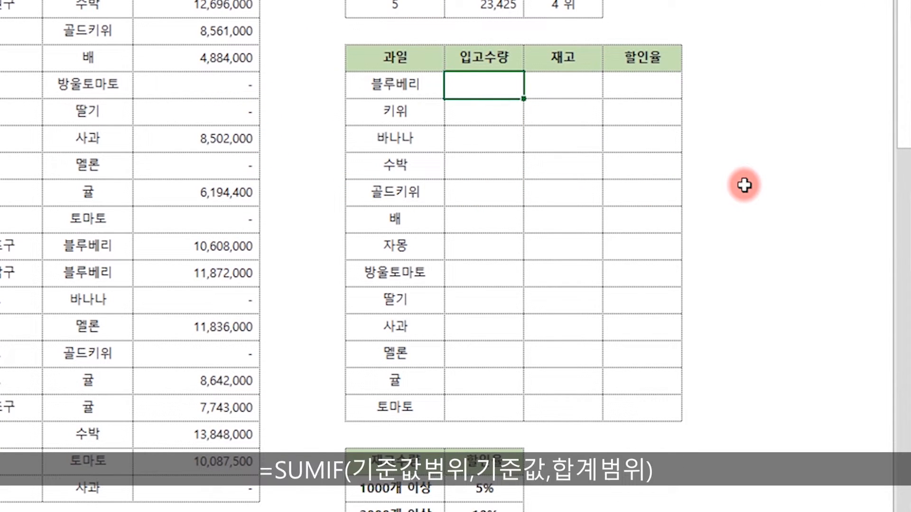
text(=sumi)
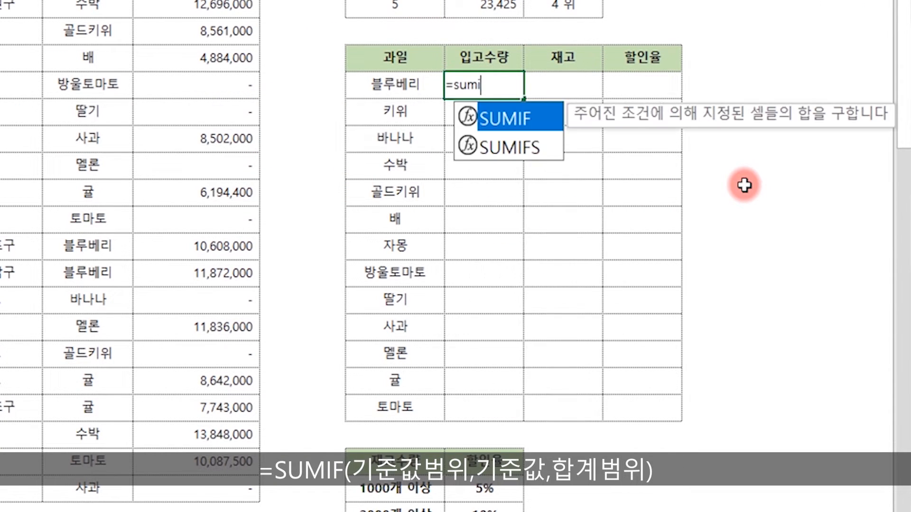
text(f)
key(Tab)
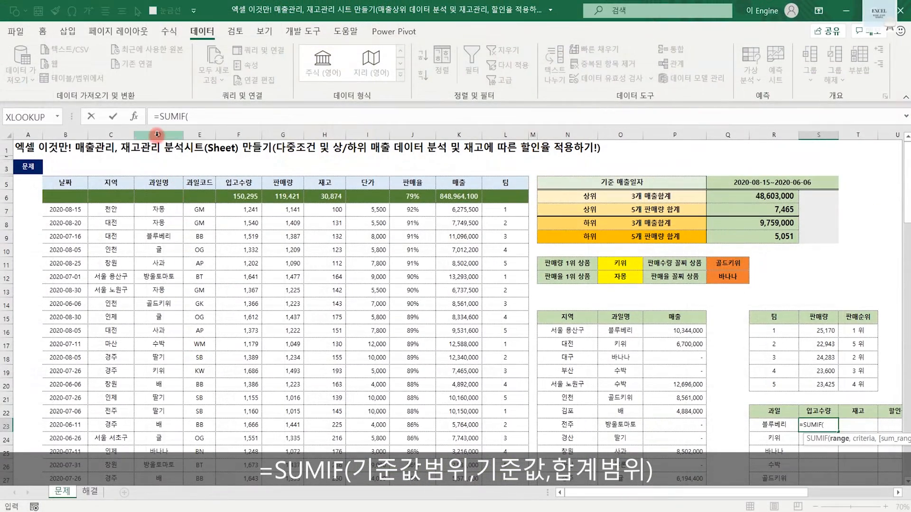
click(159, 134)
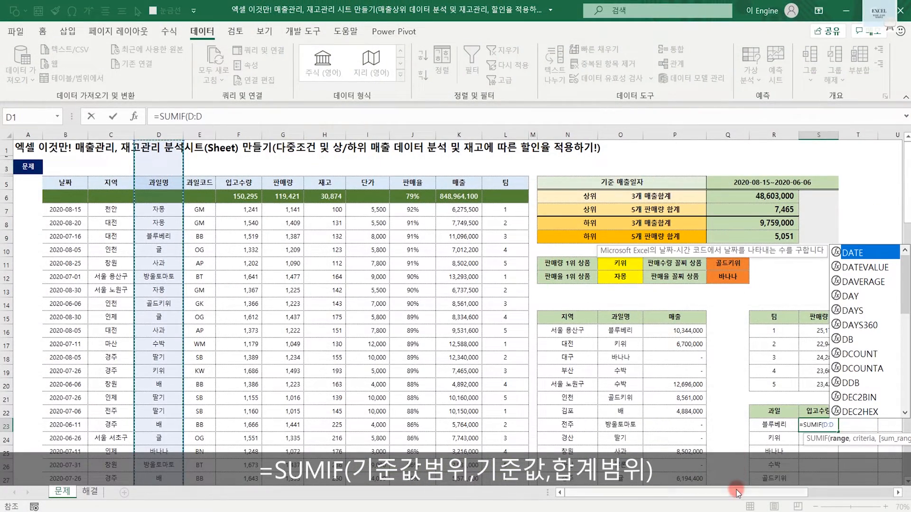
drag(735, 491, 783, 492)
text(,)
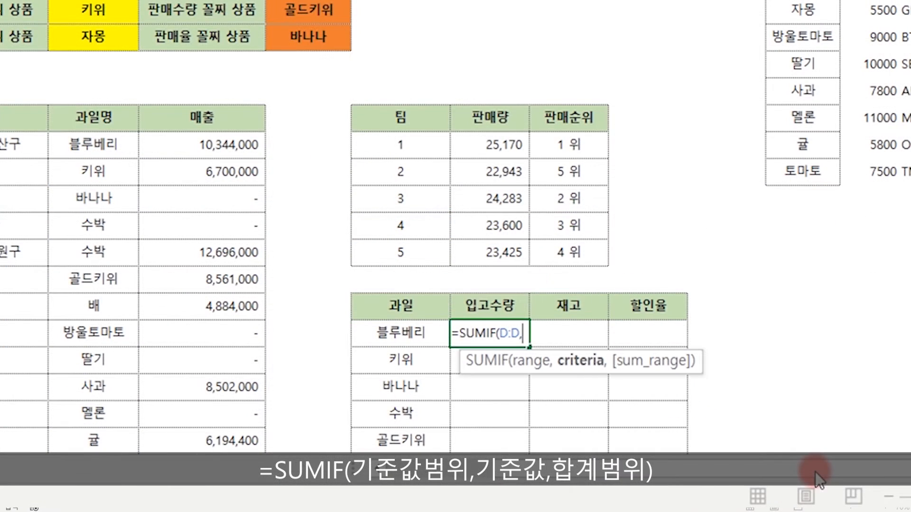
- Complete the S23 SUMIF with criterion R23 and sum range F:F, and fill it down to 토마토
click(414, 332)
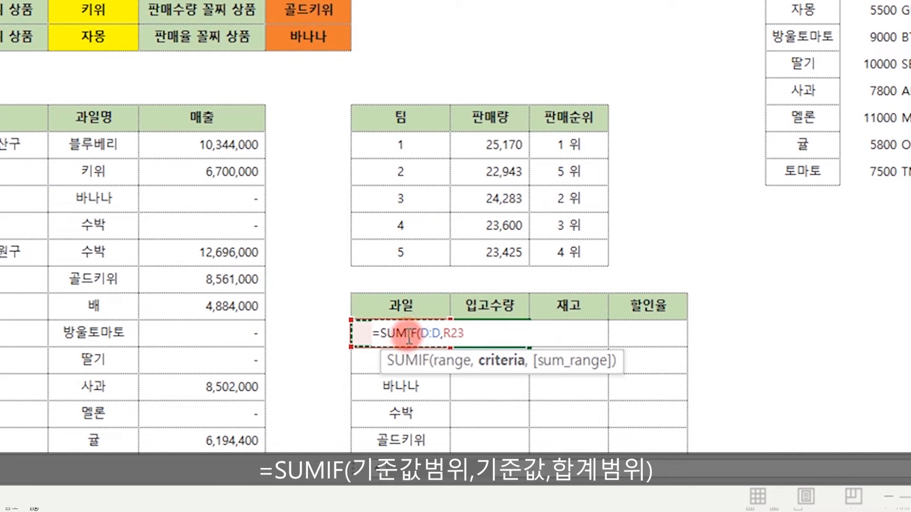
text(,)
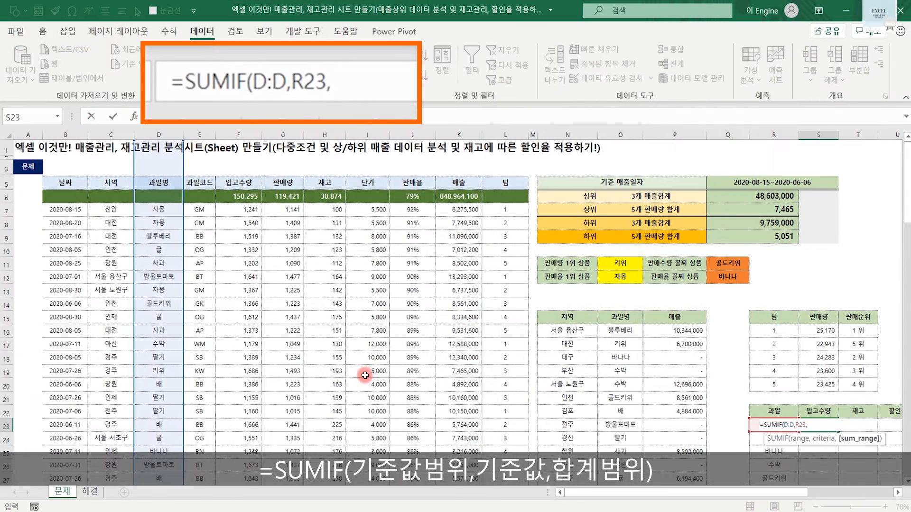
click(238, 135)
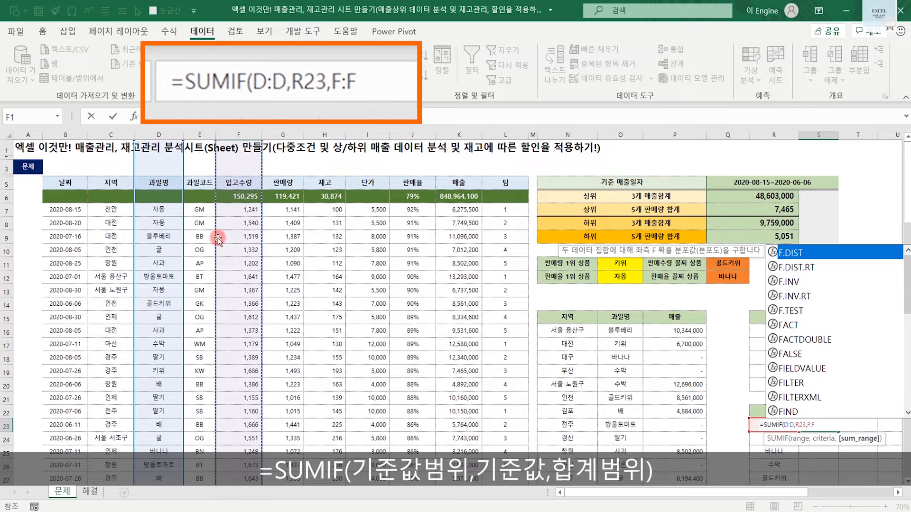
text())
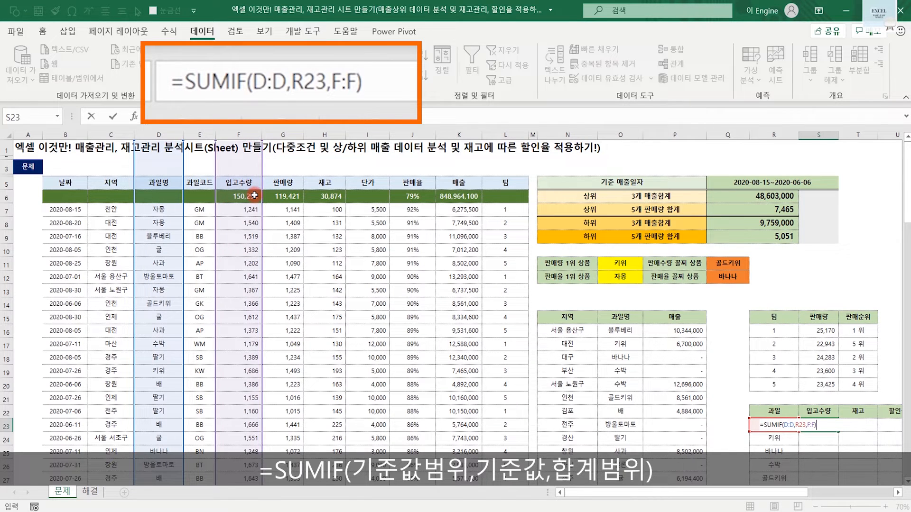
key(ctrl+Return)
scroll(842, 377, down, 3)
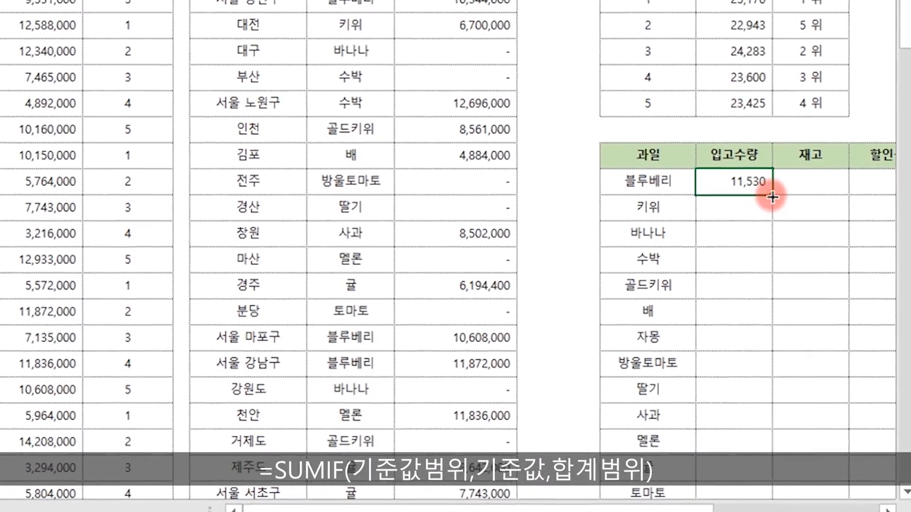
double_click(785, 222)
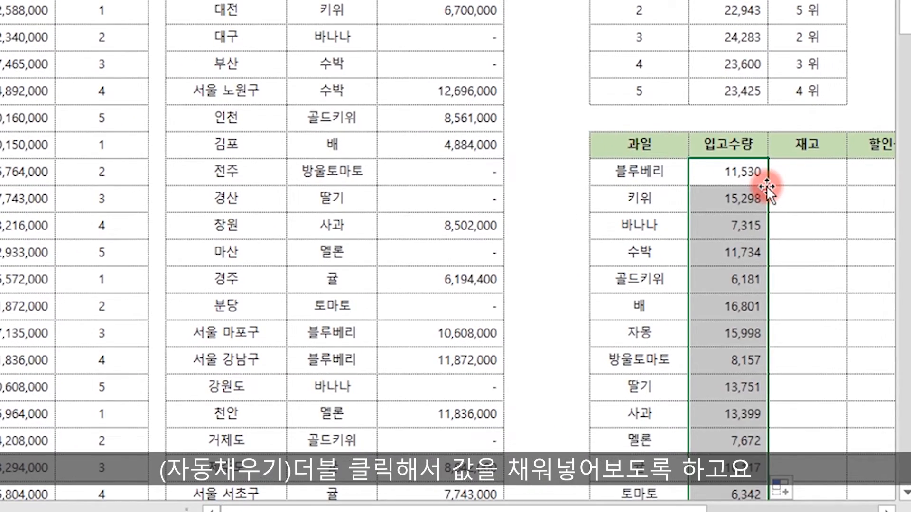
- Start a SUMIF formula in the 재고 cell T23 for 블루베리, with D:D as the criteria range
click(807, 172)
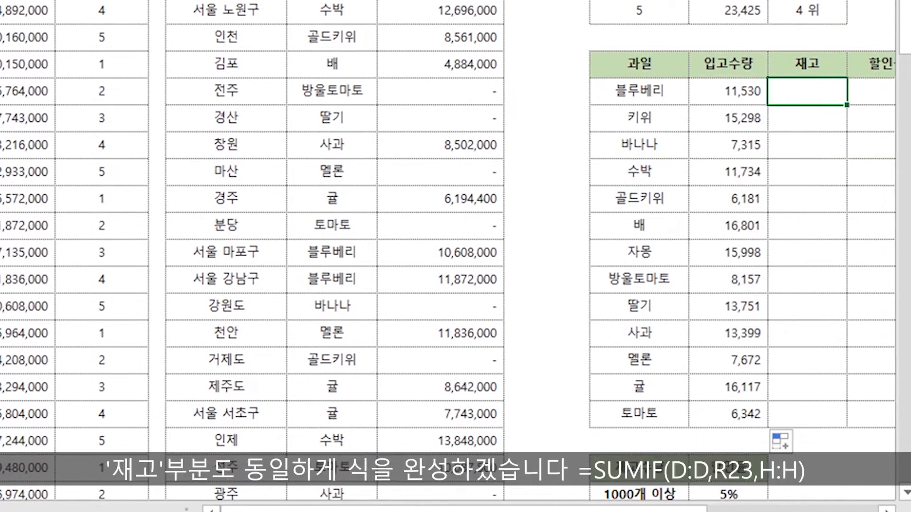
text(=sum)
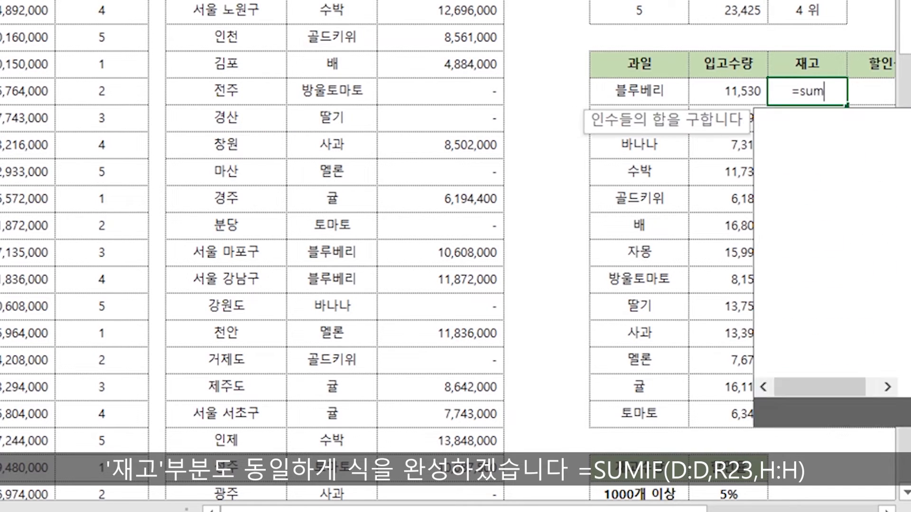
key(Down)
key(Tab)
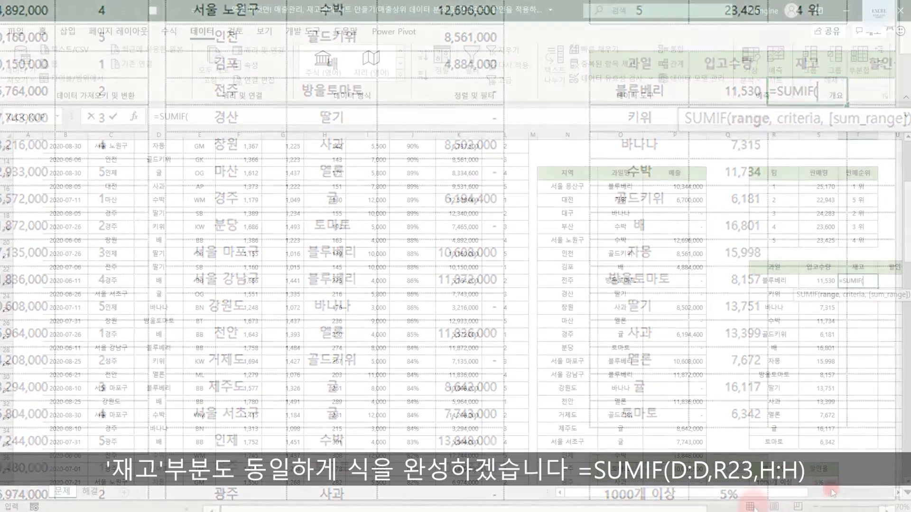
scroll(659, 348, up, 4)
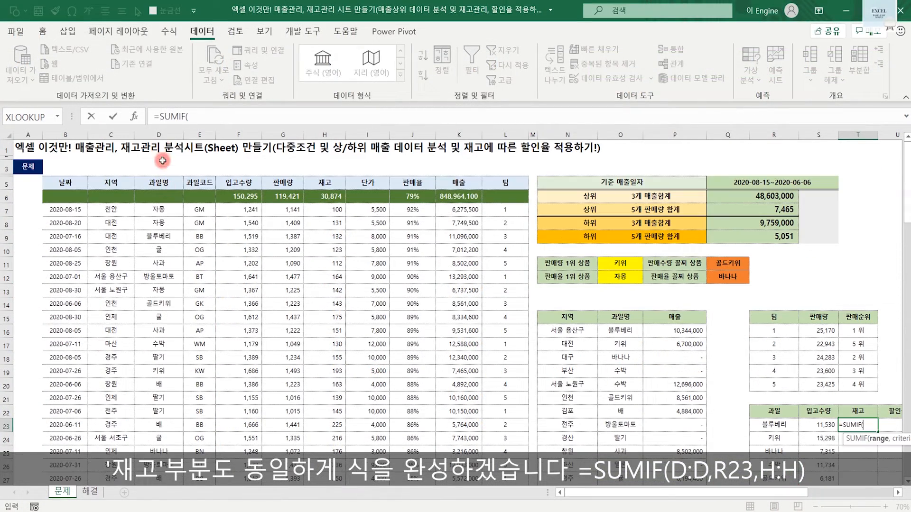
click(159, 134)
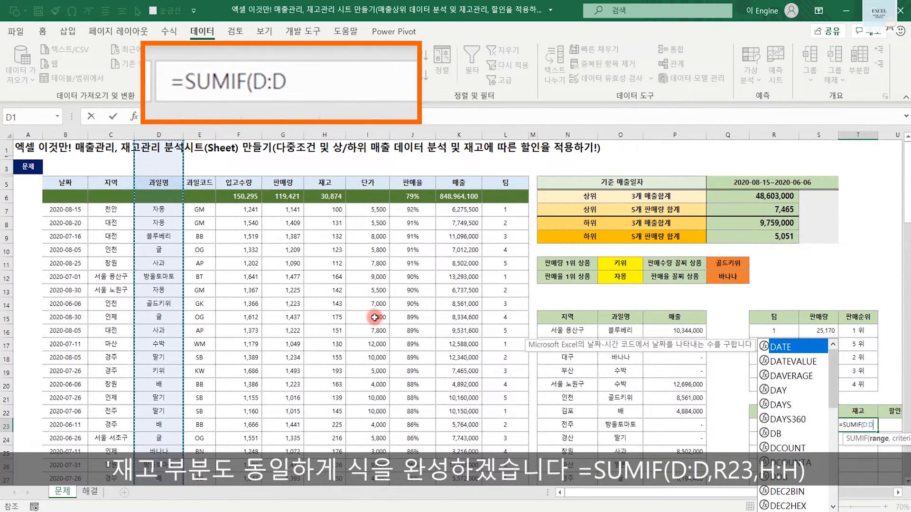
text(,)
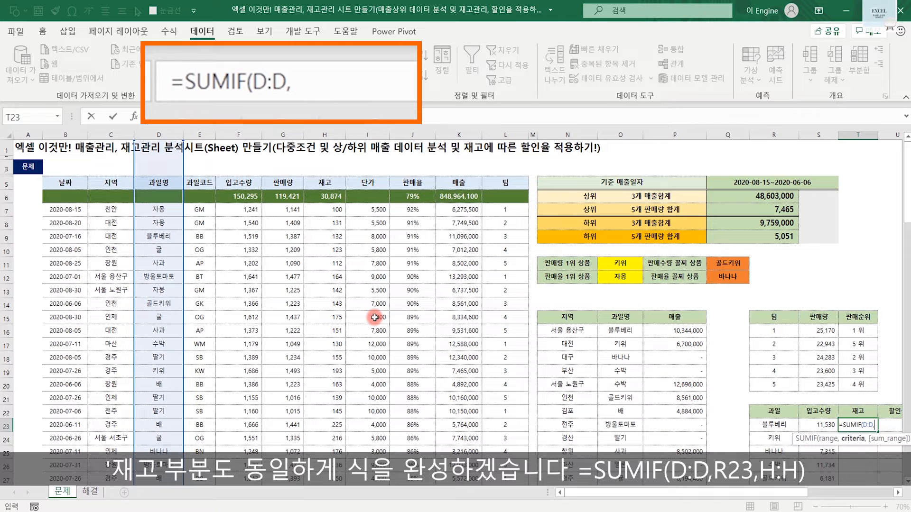
- Complete the T23 SUMIF with criterion R23 and sum range H:H, and fill it down to 토마토
click(777, 427)
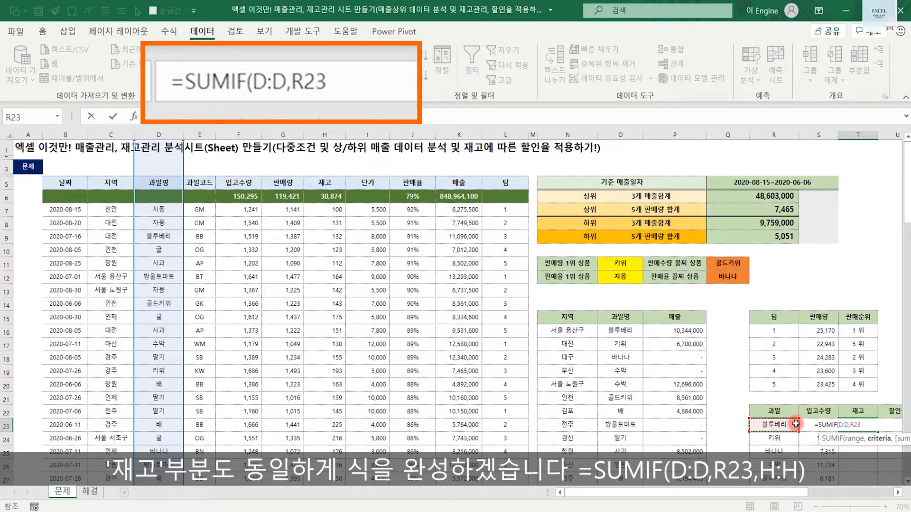
text(,)
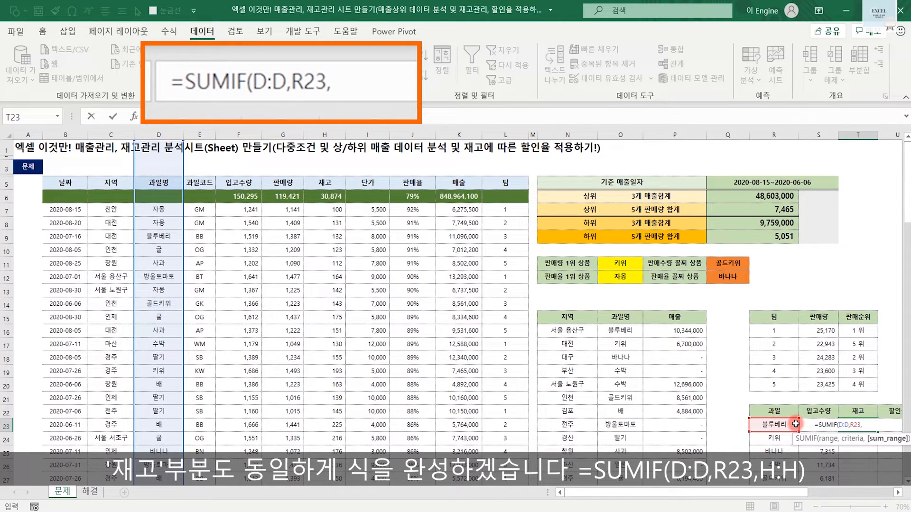
click(324, 135)
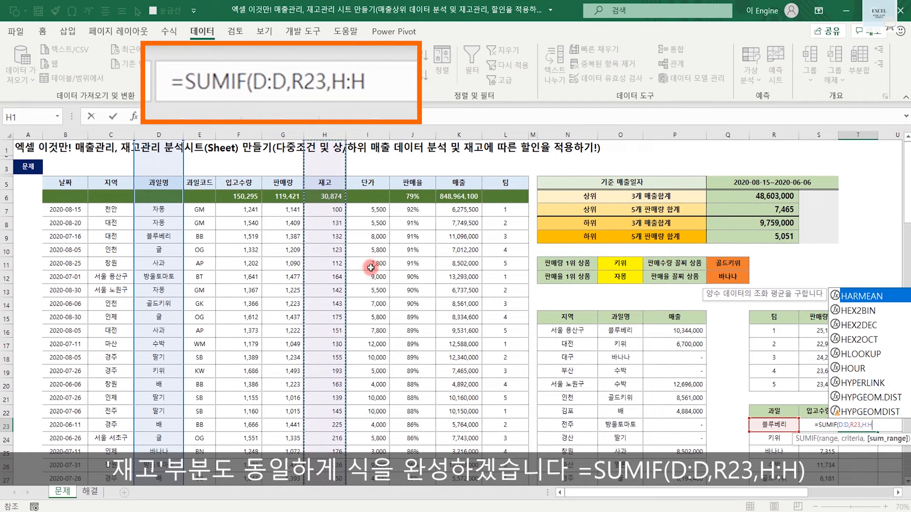
text())
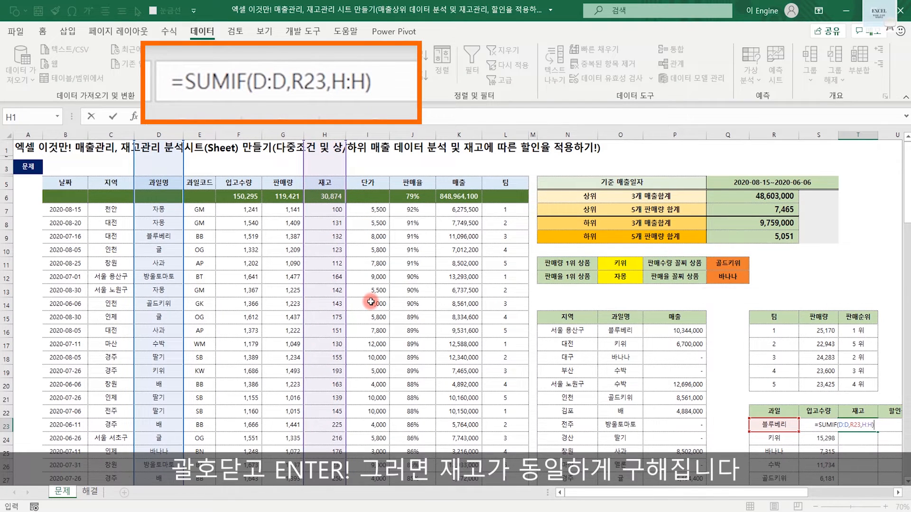
key(Return)
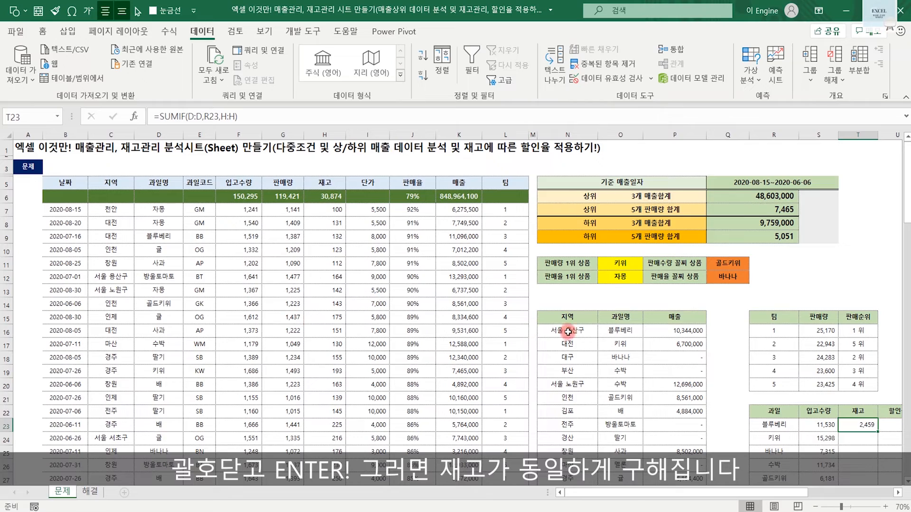
scroll(568, 332, down, 3)
double_click(878, 328)
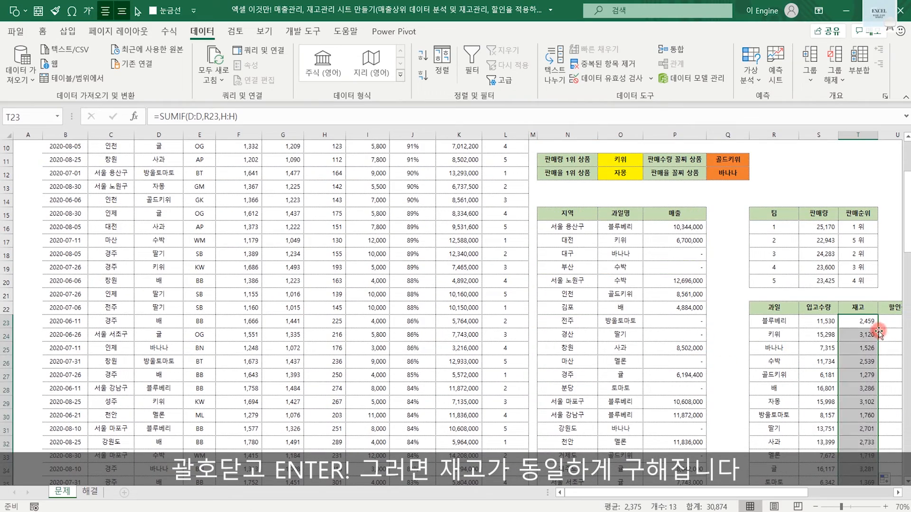
- Start a VLOOKUP formula in the 할인율 cell U23, with the 재고 cell T23 as the lookup value
scroll(879, 336, down, 2)
drag(866, 437, 858, 366)
click(859, 346)
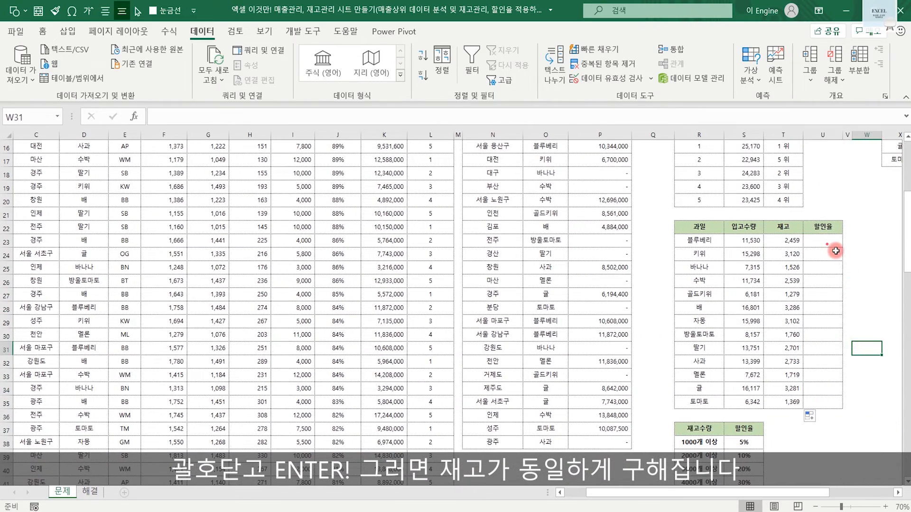
click(829, 241)
scroll(844, 280, down, 2)
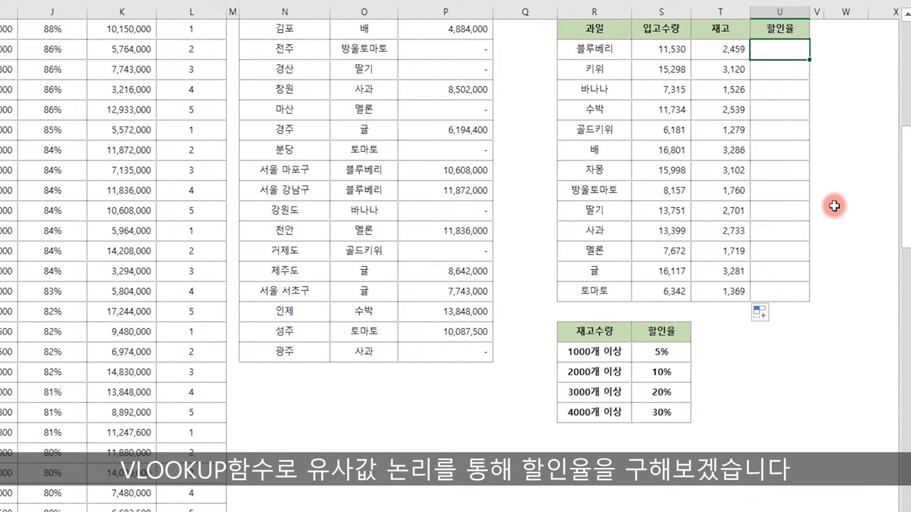
text(=)
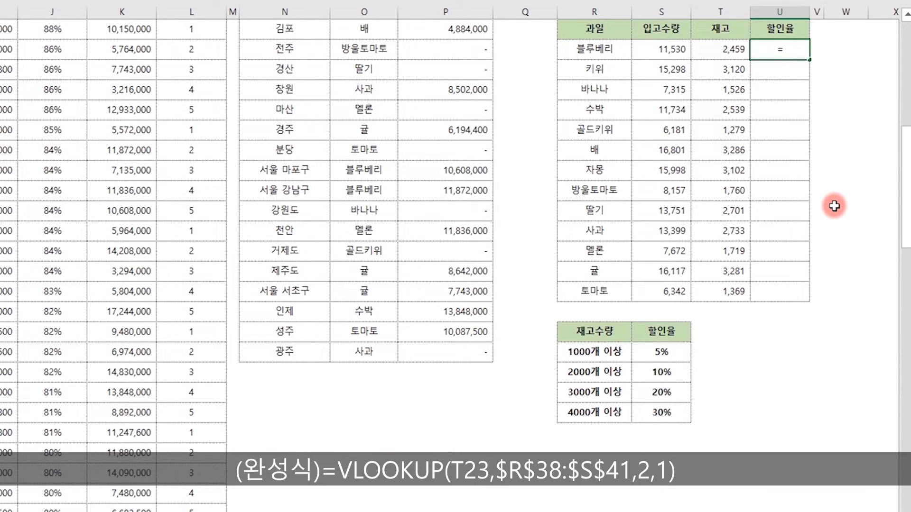
text(vlo)
key(Tab)
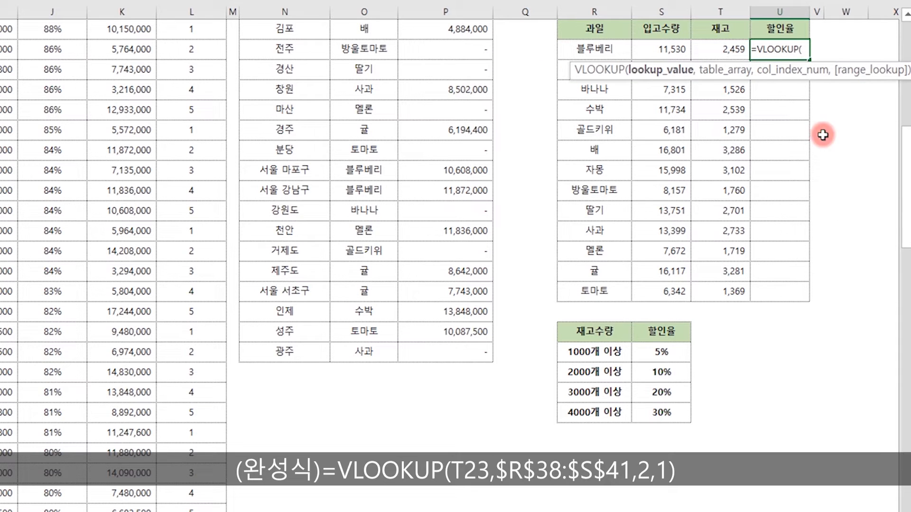
click(717, 48)
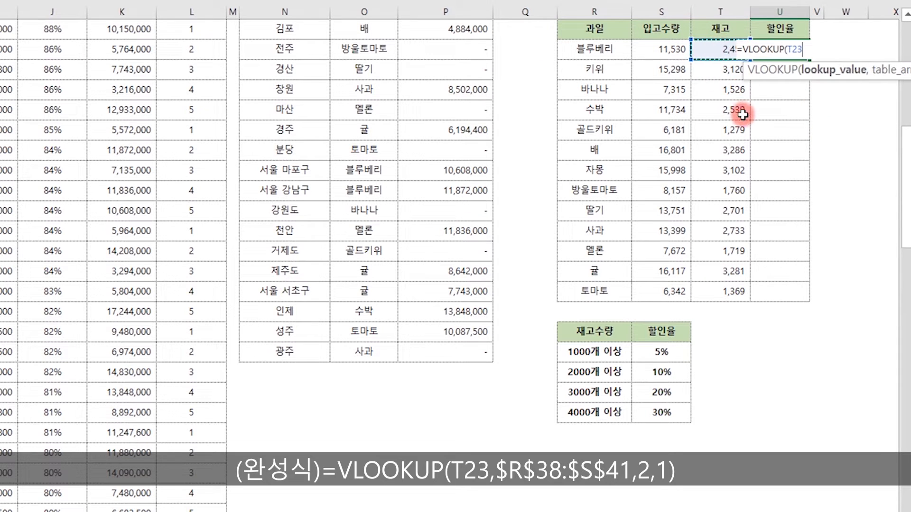
text(,)
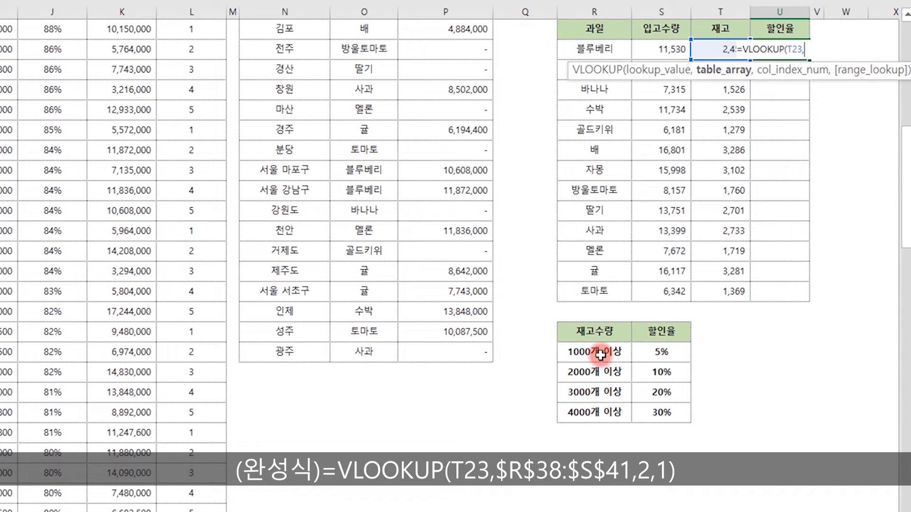
- Set the VLOOKUP table array to the absolute reference $R$38:$S$41 and the column index to 2
drag(601, 354, 664, 413)
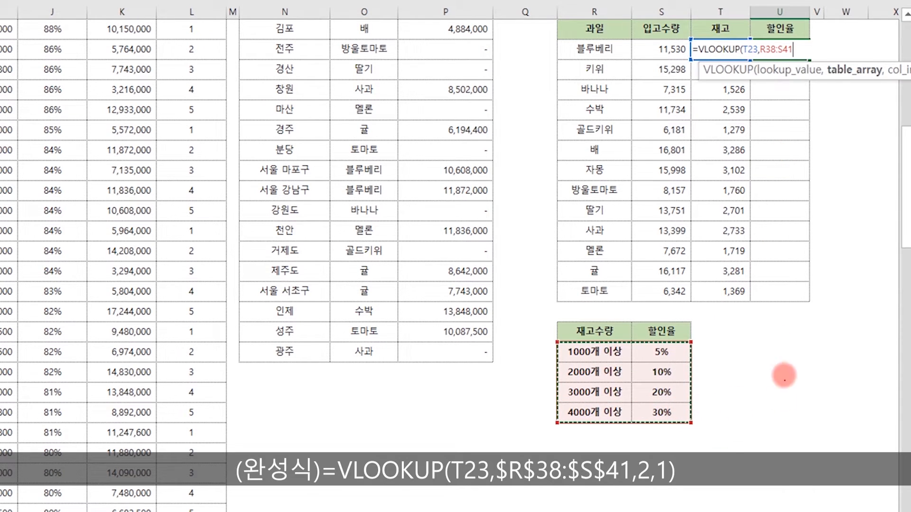
drag(605, 330, 596, 354)
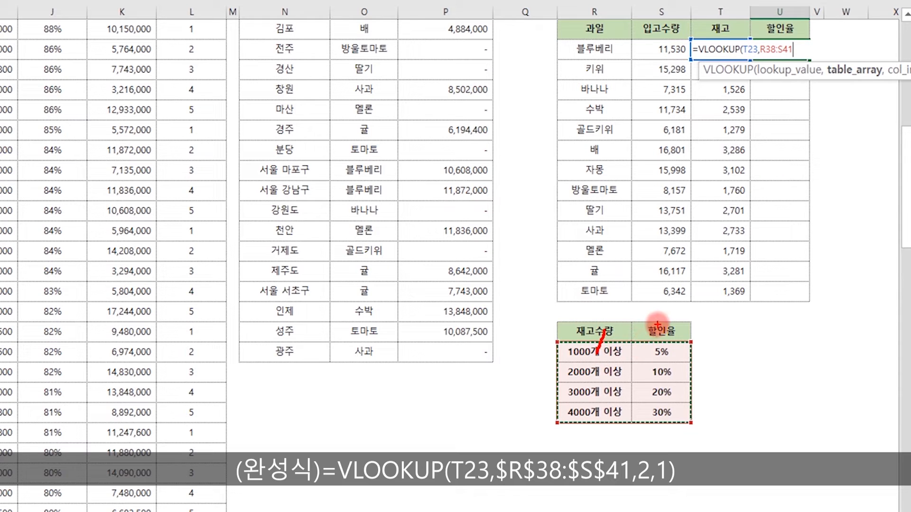
mouse_move(657, 334)
mouse_down()
mouse_move(668, 337)
mouse_move(661, 347)
mouse_move(679, 345)
mouse_up()
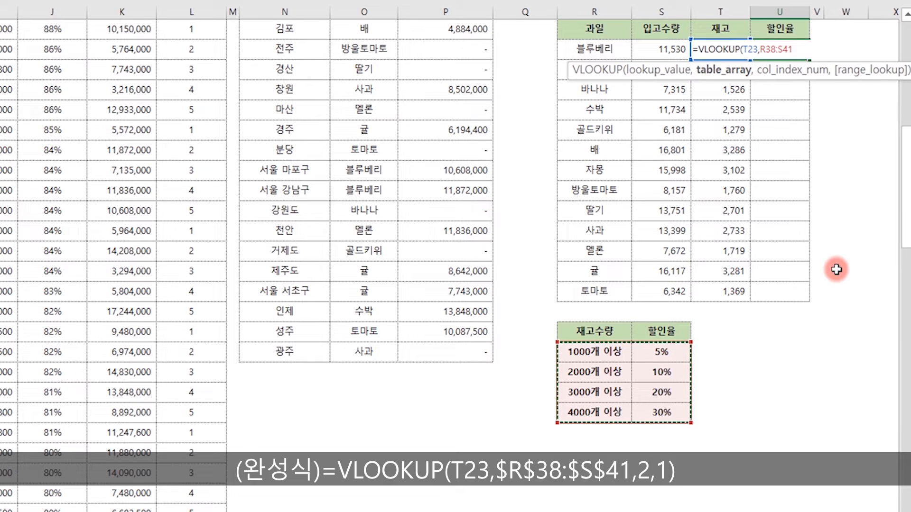
key(F4)
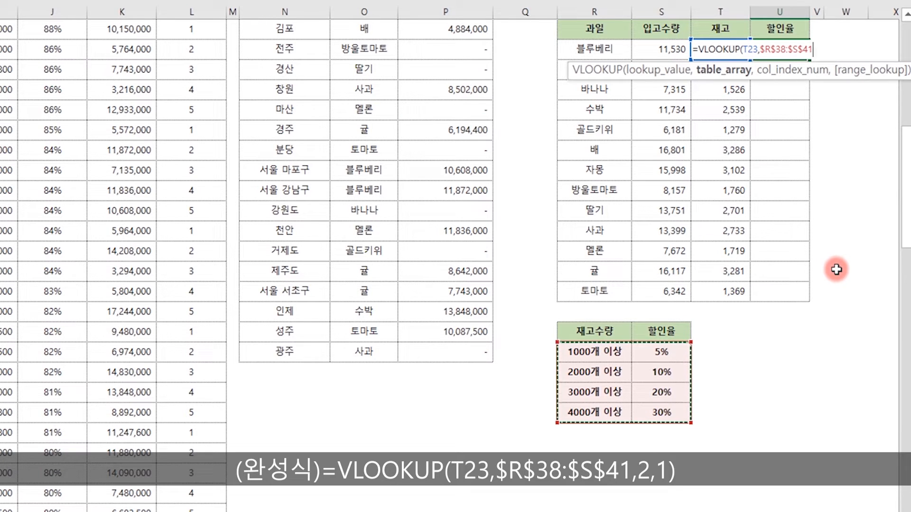
text(,)
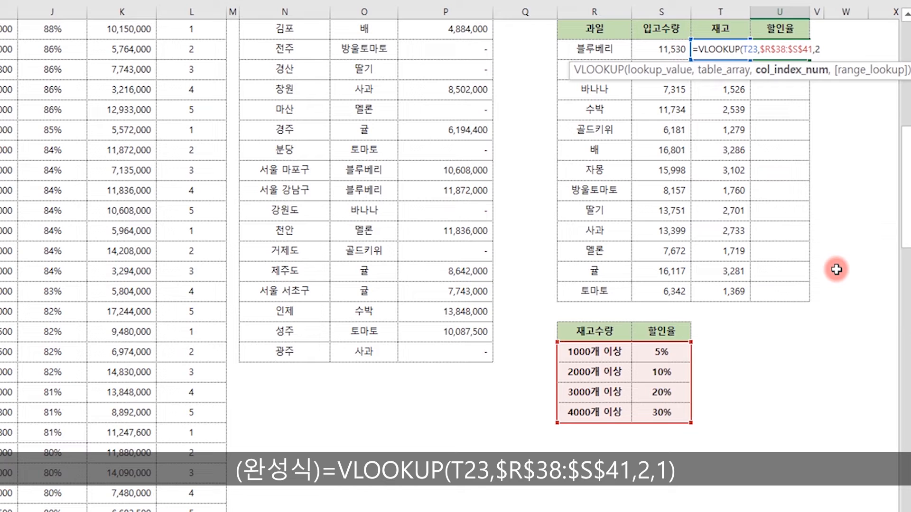
text(2,)
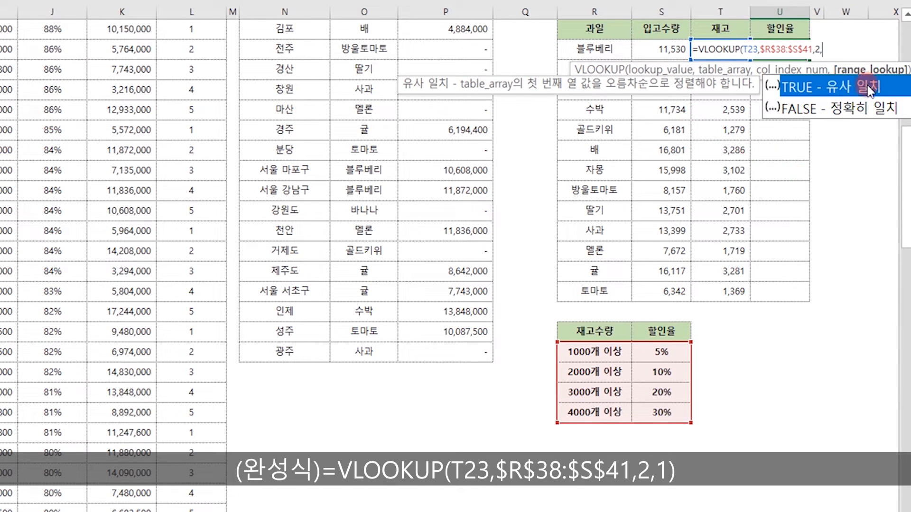
- Complete the U23 VLOOKUP with TRUE (approximate match) as the range lookup
double_click(841, 88)
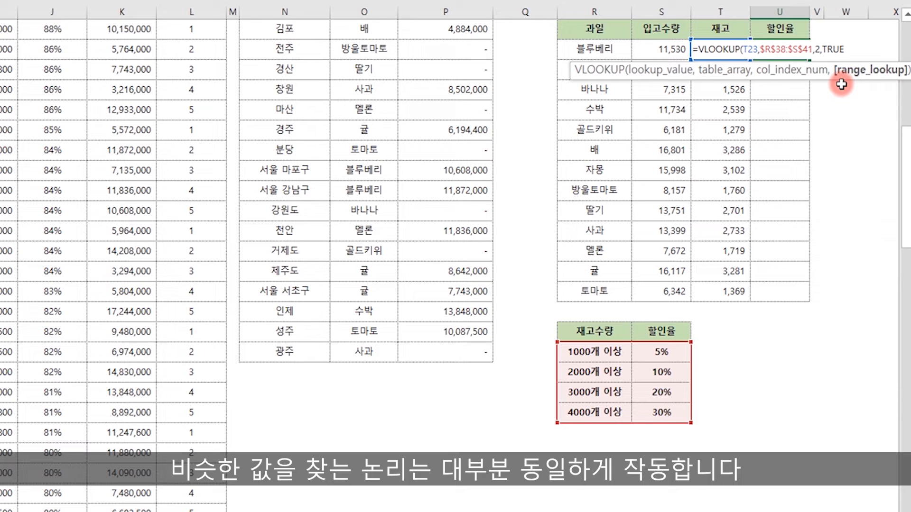
key(Return)
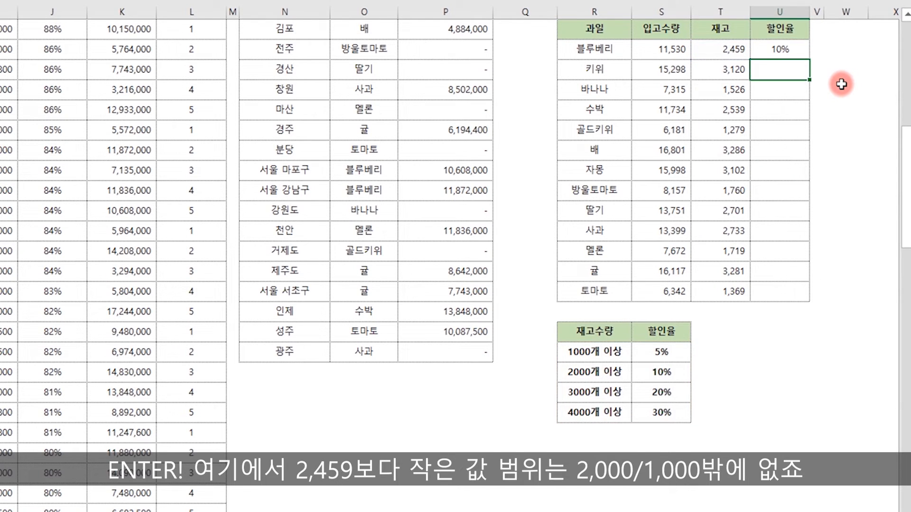
key(Up)
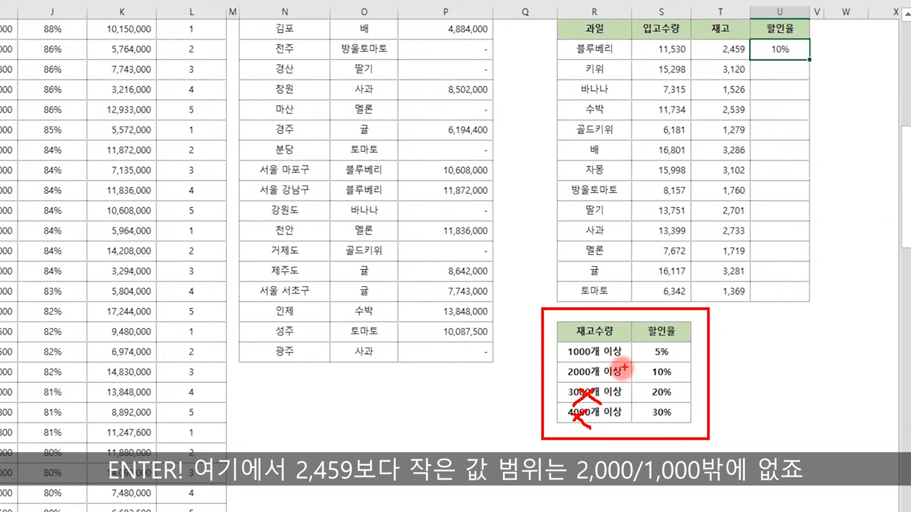
mouse_move(548, 371)
mouse_down()
mouse_move(553, 377)
mouse_move(566, 365)
mouse_move(569, 340)
mouse_up()
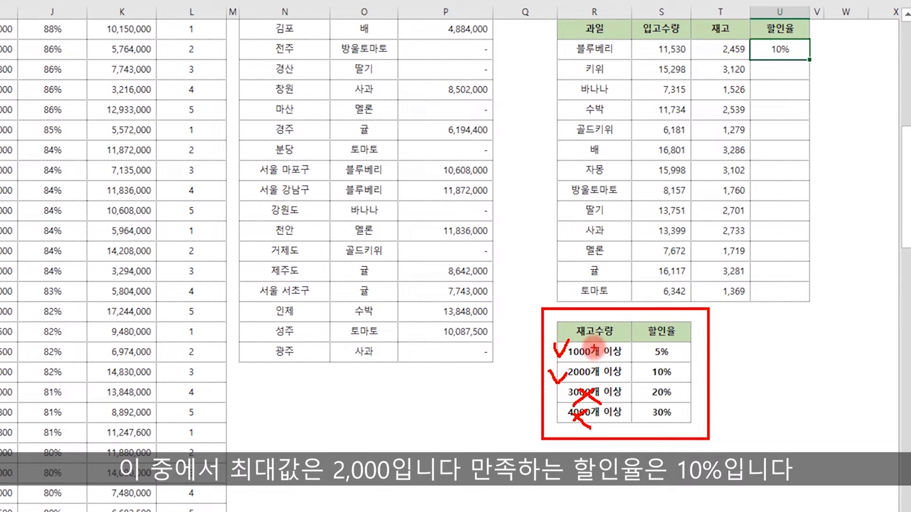
mouse_move(619, 380)
mouse_down()
mouse_move(628, 387)
mouse_move(546, 376)
mouse_move(612, 362)
mouse_move(645, 381)
mouse_move(774, 94)
mouse_move(779, 61)
mouse_move(799, 75)
mouse_move(779, 60)
mouse_up()
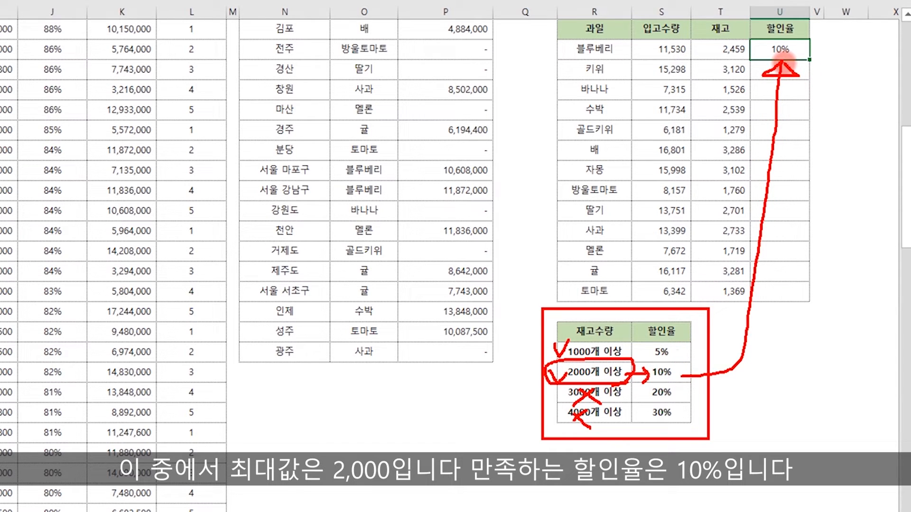
key(Escape)
click(744, 234)
- Fill the U23 discount formula down the 할인율 column to the 토마토 row
click(788, 49)
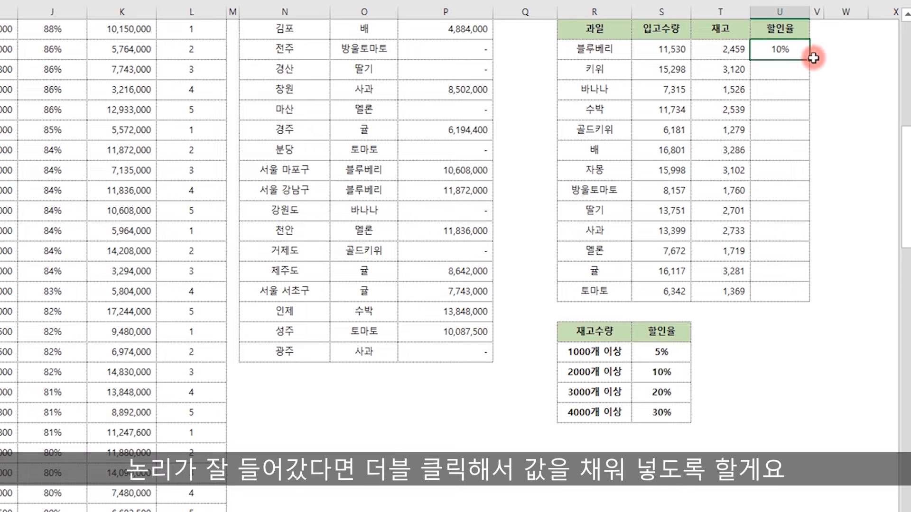
double_click(810, 58)
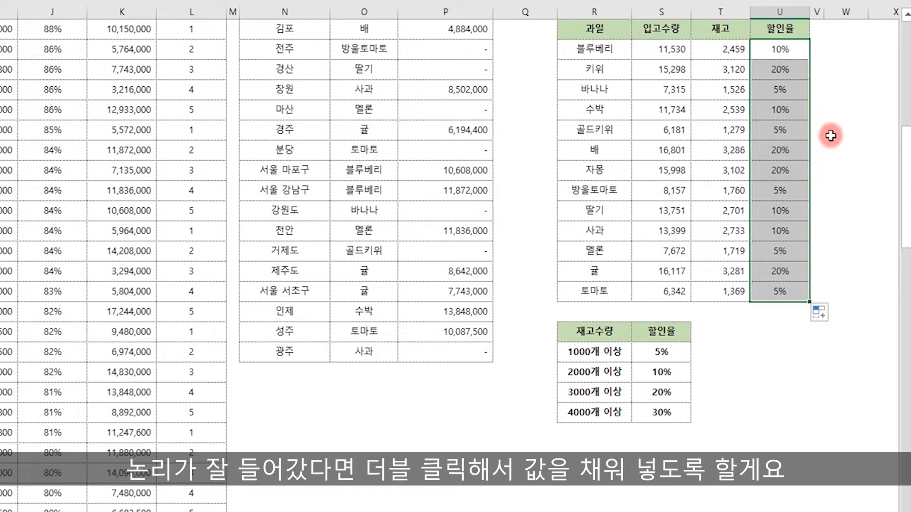
click(775, 292)
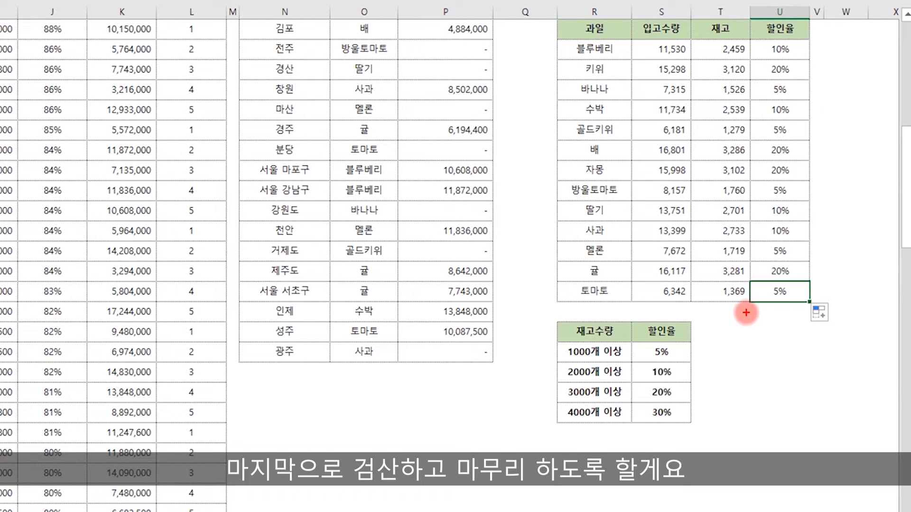
mouse_move(746, 312)
mouse_down()
mouse_move(723, 307)
mouse_move(702, 281)
mouse_move(739, 272)
mouse_move(754, 293)
mouse_move(740, 313)
mouse_up()
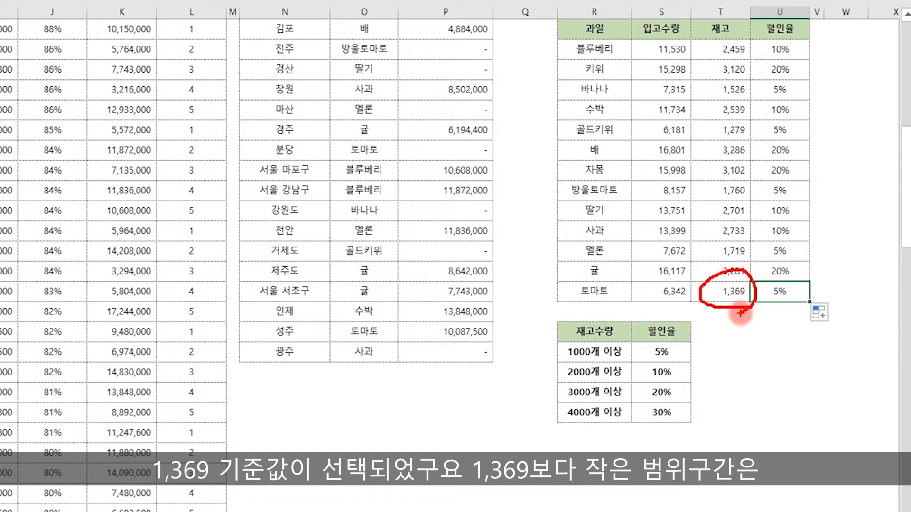
mouse_move(596, 361)
mouse_down()
mouse_move(562, 351)
mouse_move(602, 327)
mouse_move(599, 363)
mouse_move(654, 354)
mouse_up()
mouse_move(638, 346)
mouse_down()
mouse_move(640, 365)
mouse_move(766, 298)
mouse_move(783, 310)
mouse_move(740, 312)
mouse_up()
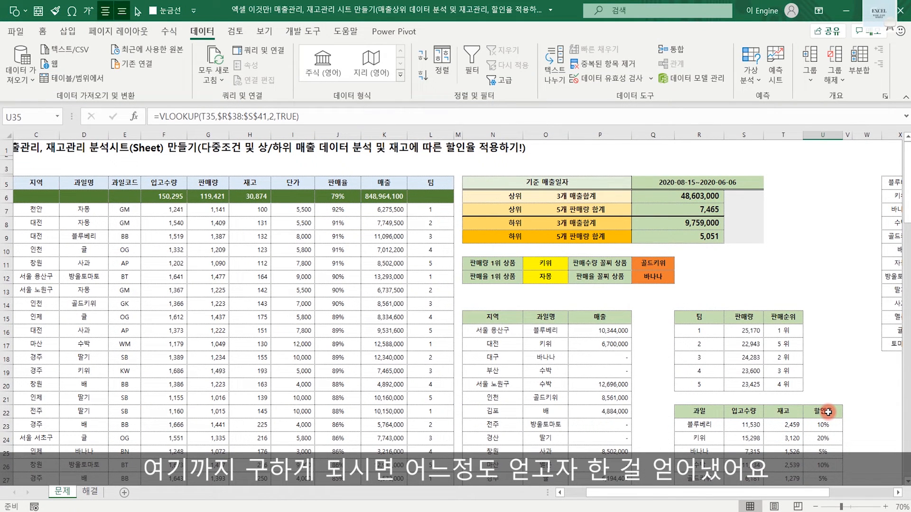
- Select the whole sales data range B5:L101, from the 날짜 header through the last row of the 팀 column
scroll(828, 411, right, 5)
click(795, 412)
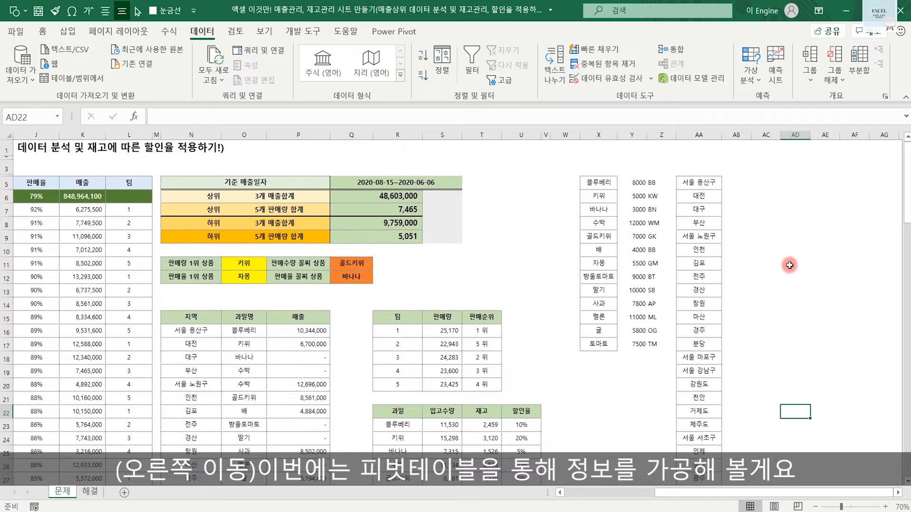
click(766, 182)
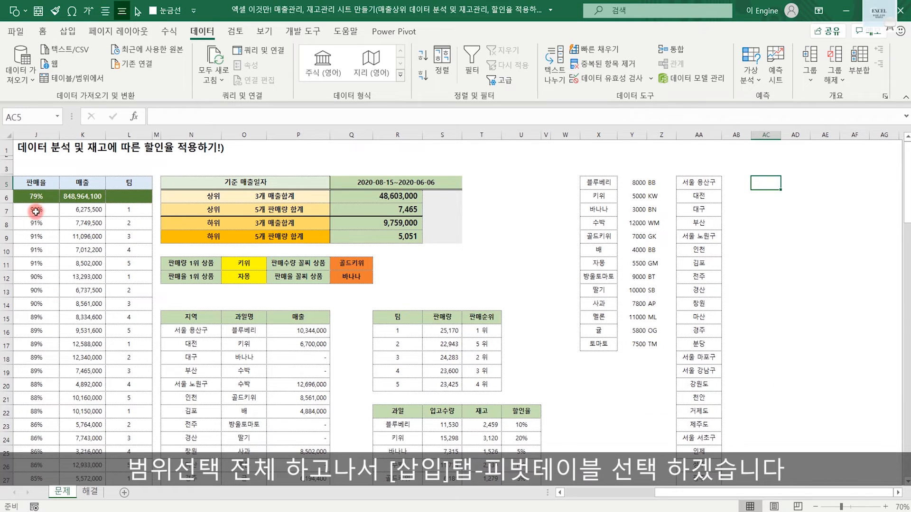
drag(137, 308, 4, 315)
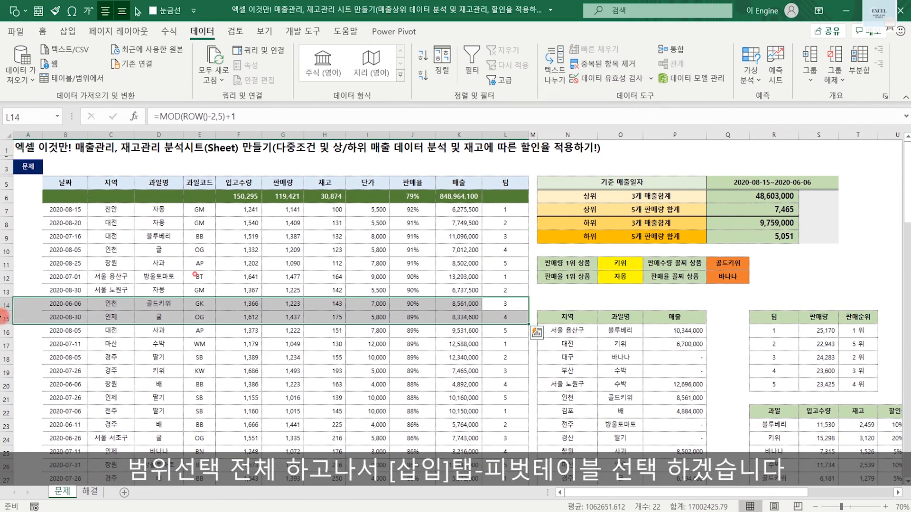
click(196, 274)
drag(73, 184, 512, 332)
key(ctrl+shift+Down)
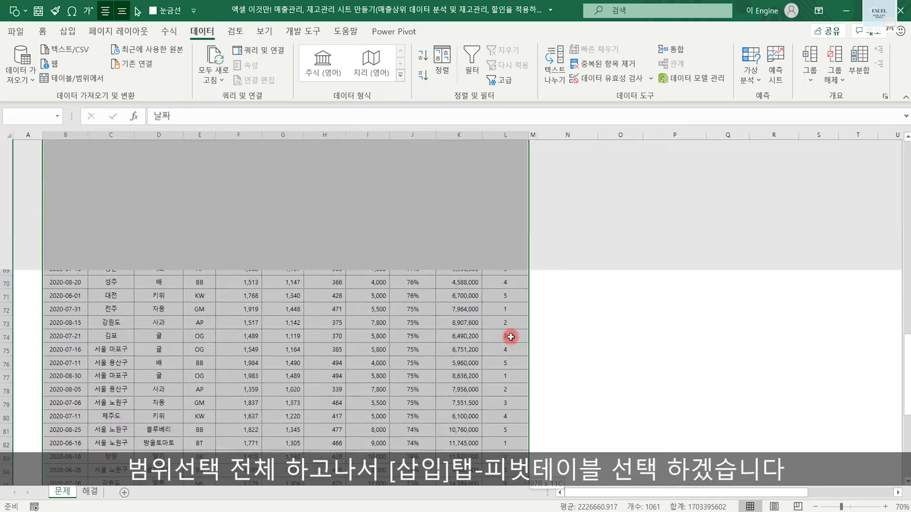
- Insert a PivotTable from 문제!$B$5:$L$101 into the existing worksheet at cell AD5
click(67, 32)
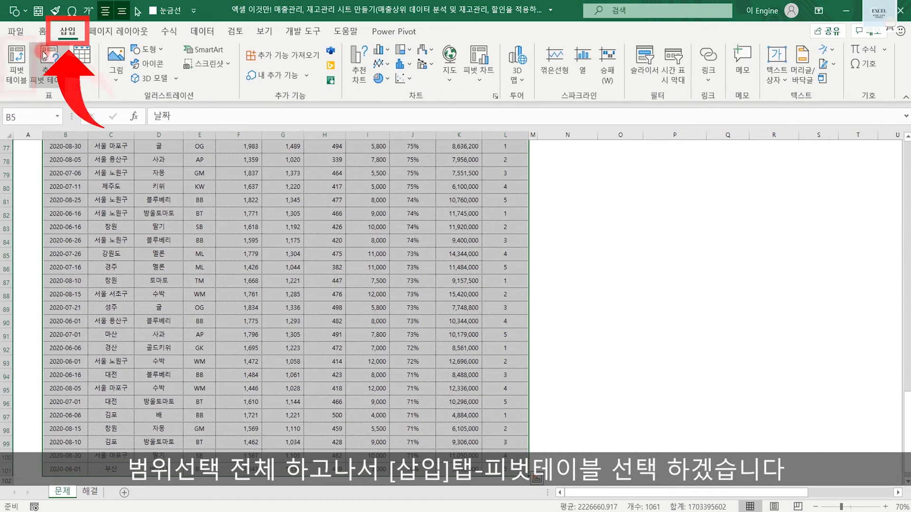
click(17, 57)
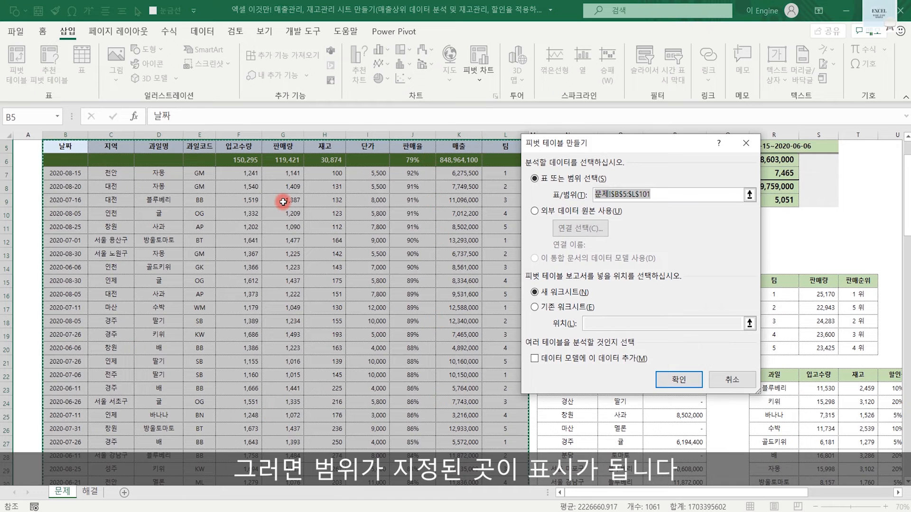
click(403, 304)
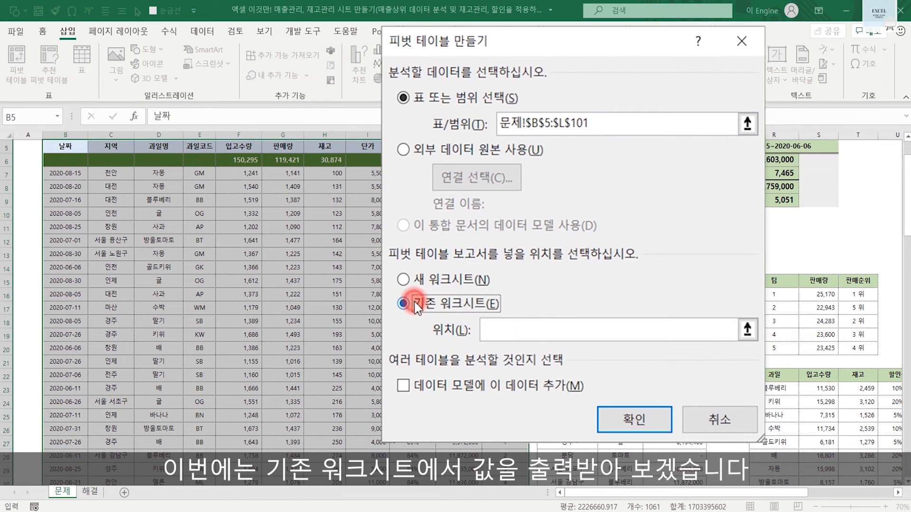
drag(713, 493, 900, 495)
click(898, 493)
click(898, 493)
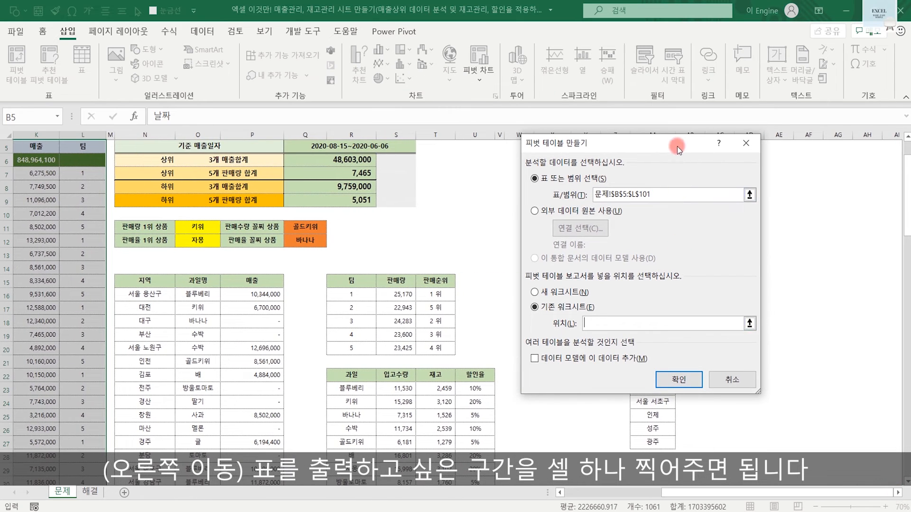
drag(677, 147, 502, 188)
scroll(778, 237, up, 2)
click(749, 183)
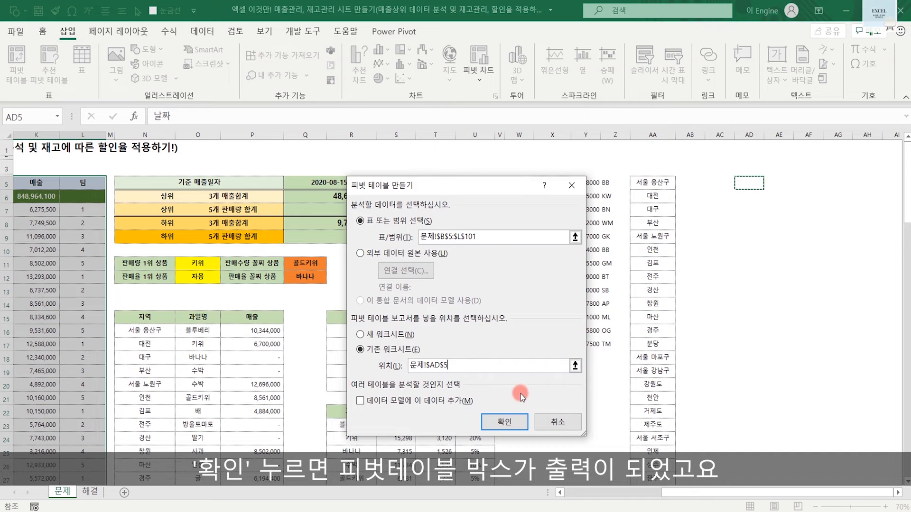
click(504, 422)
click(586, 343)
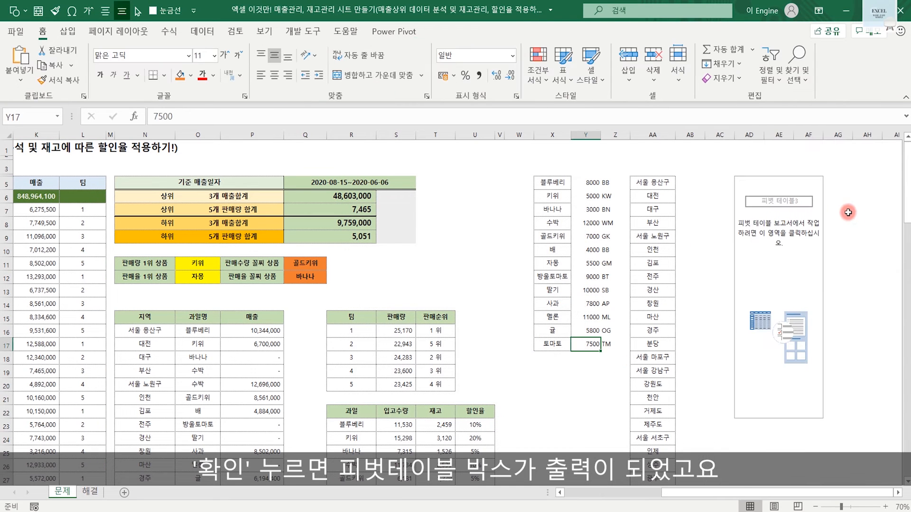
- Place the 지역 field in the PivotTable's rows and the 날짜 field in its columns
scroll(639, 361, right, 5)
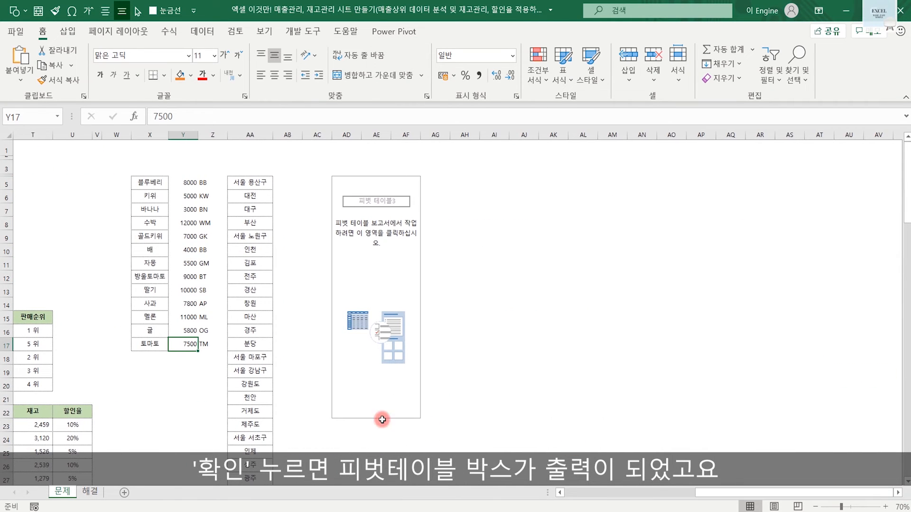
click(377, 266)
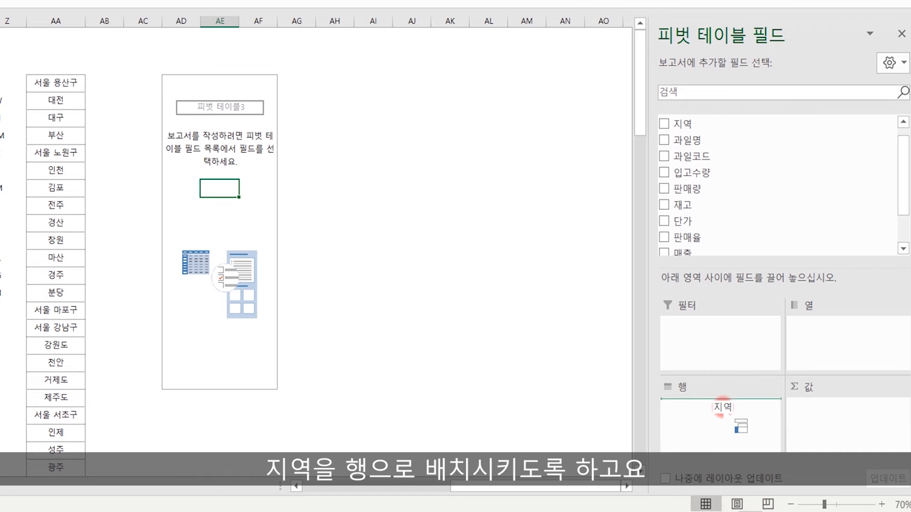
drag(720, 417, 722, 423)
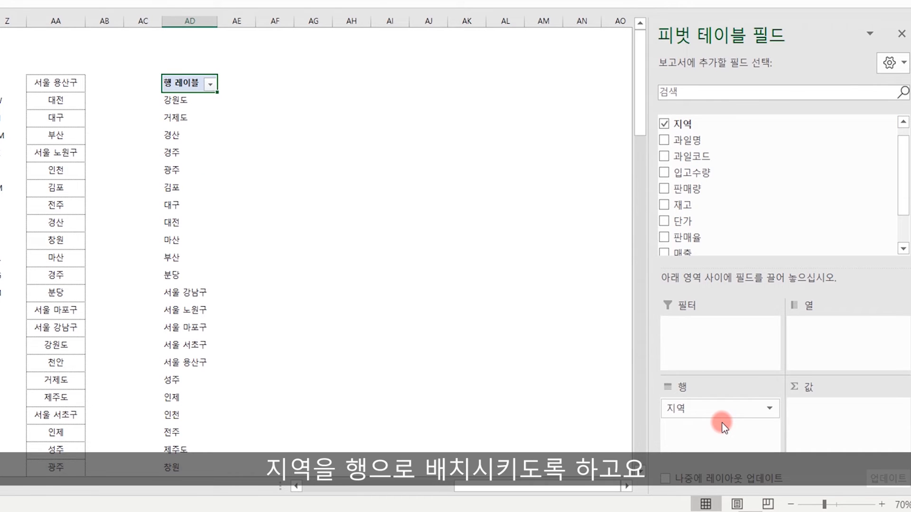
scroll(896, 172, up, 1)
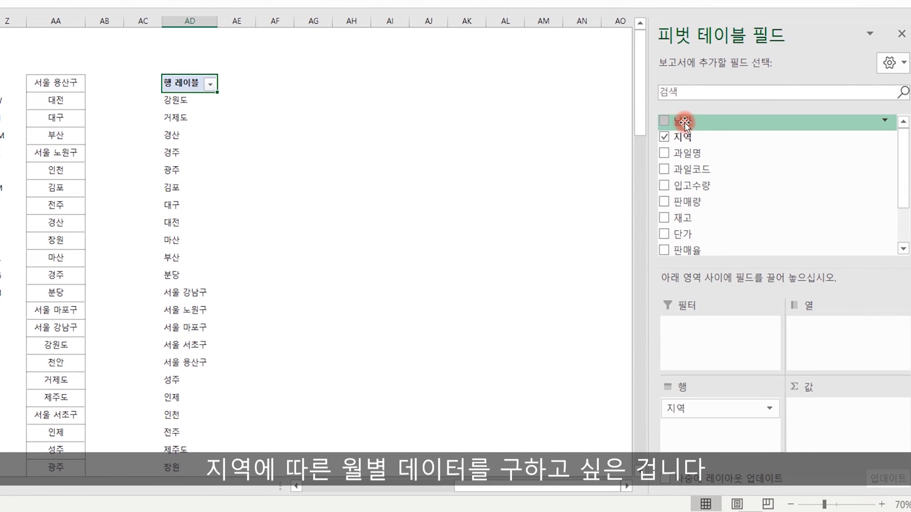
drag(685, 122, 834, 331)
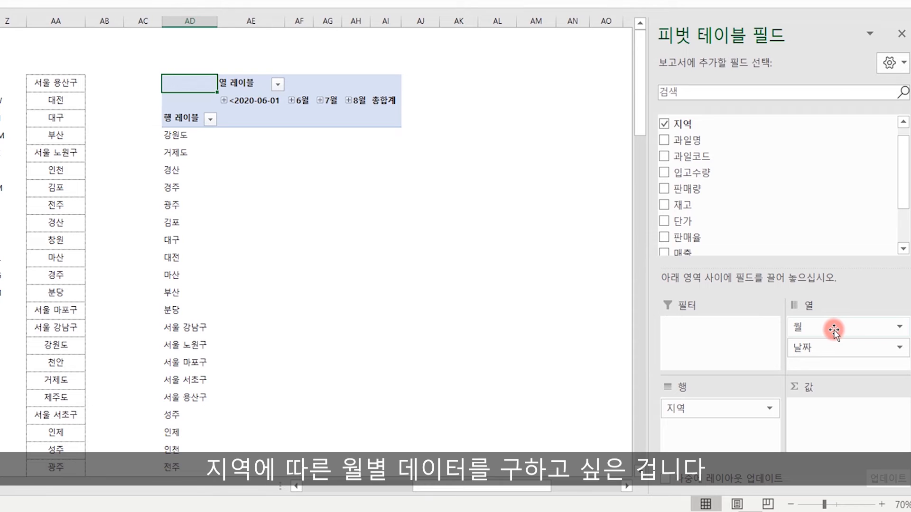
- Add the 판매량 field to the PivotTable's values as a sum
scroll(902, 122, up, 1)
scroll(683, 171, down, 1)
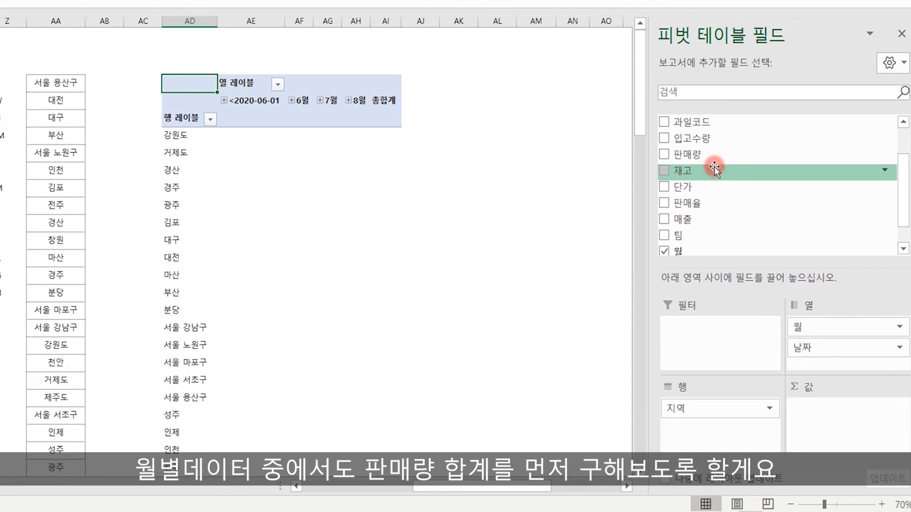
drag(687, 155, 840, 435)
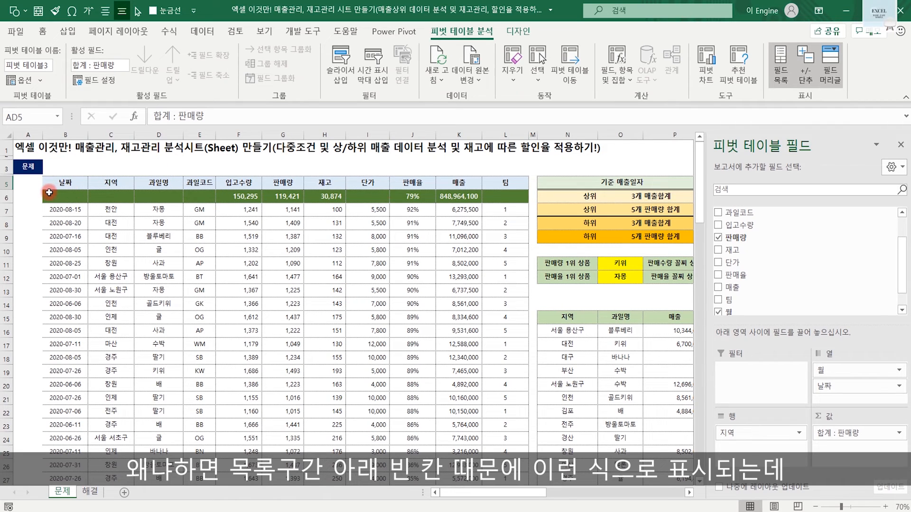
- Filter the PivotTable's column labels by 월 to exclude the <2020-06-01 group and the end-of-range group
drag(441, 492, 559, 491)
drag(559, 490, 571, 488)
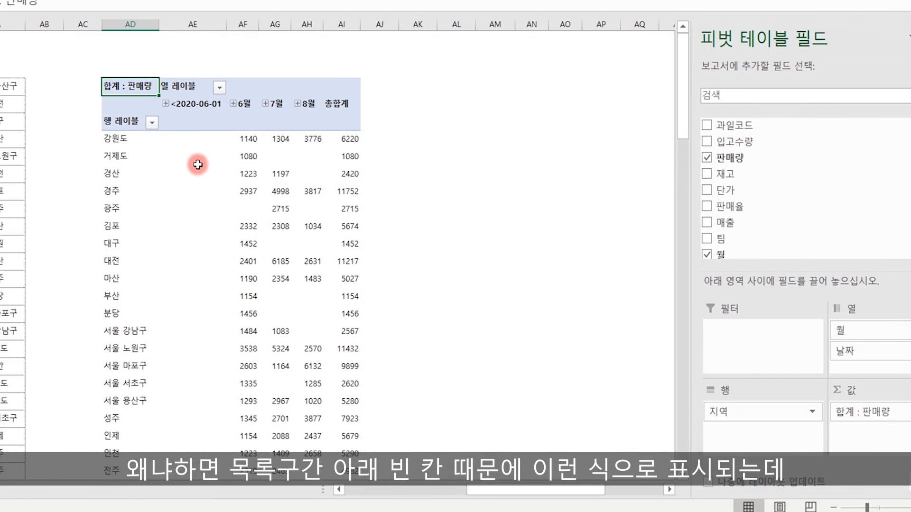
click(218, 87)
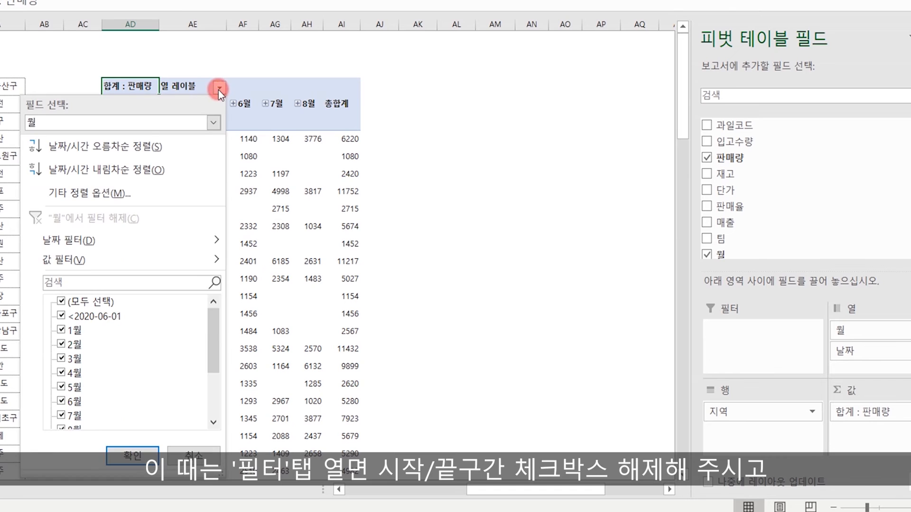
click(60, 316)
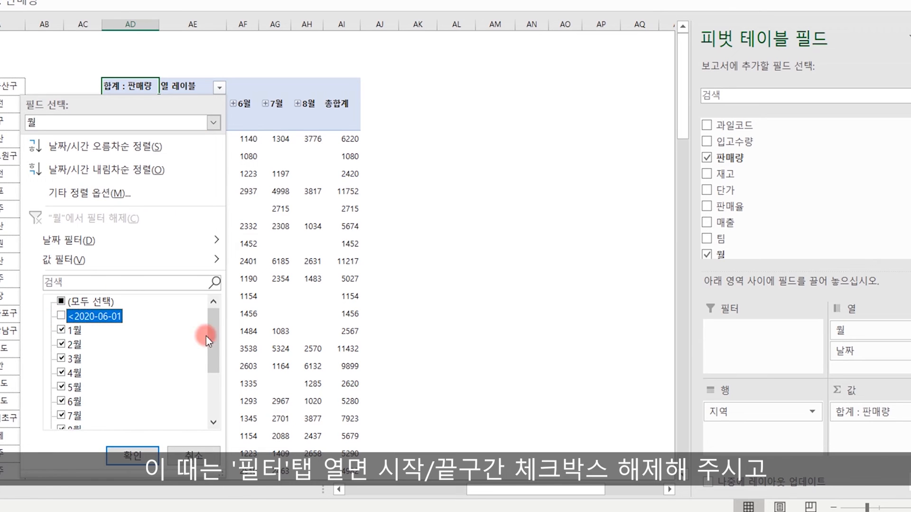
mouse_move(211, 320)
mouse_down()
mouse_move(207, 408)
mouse_move(213, 311)
mouse_up()
click(61, 416)
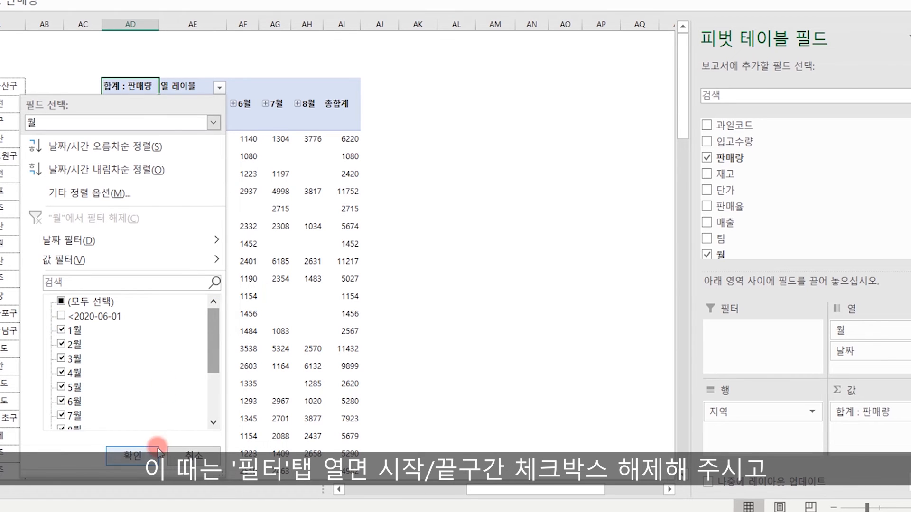
click(133, 455)
click(451, 203)
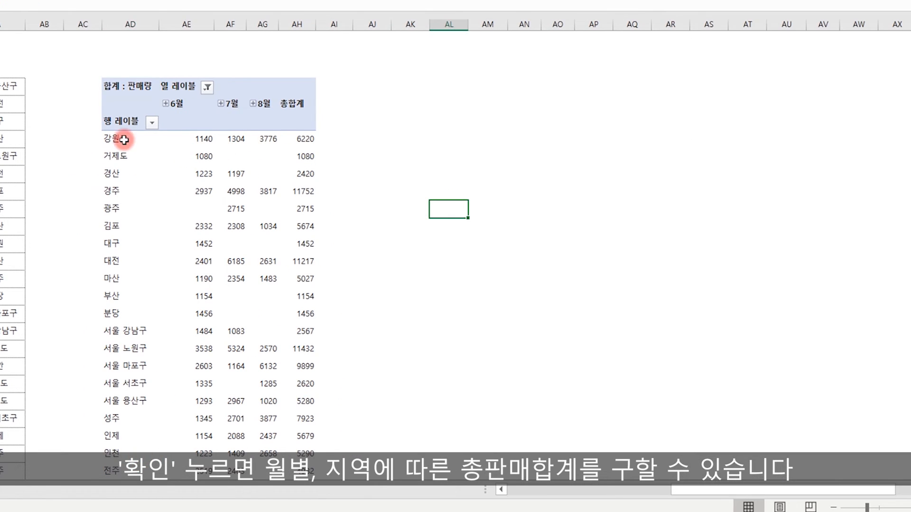
- Format the PivotTable's number columns AE:AH with thousands separators
click(207, 25)
drag(206, 24, 291, 41)
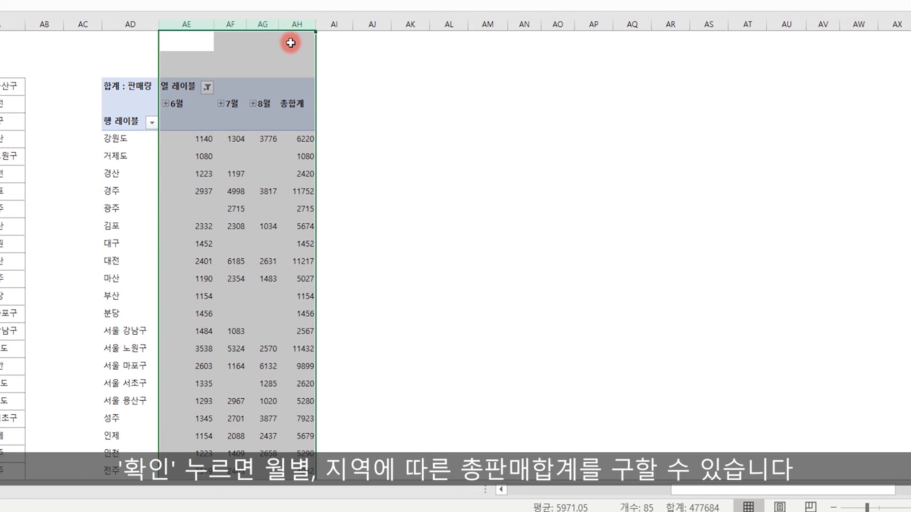
key(ctrl+shift+1)
click(508, 207)
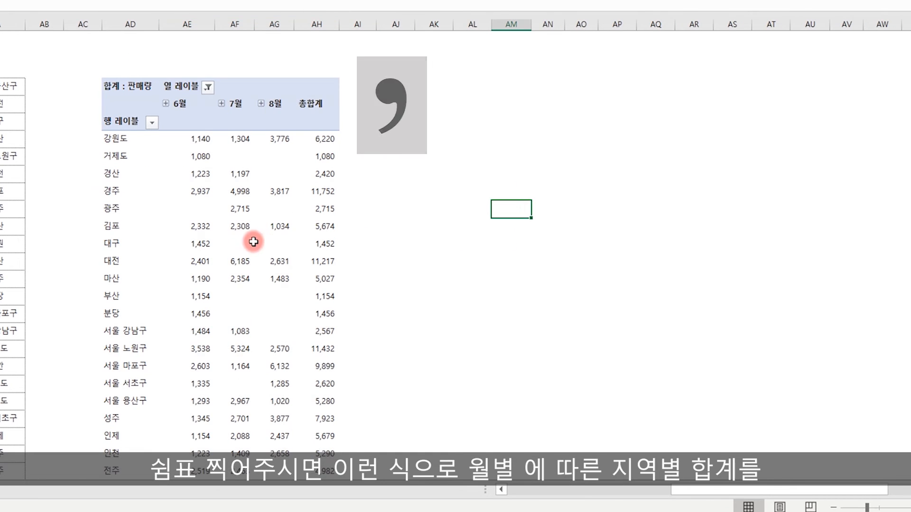
scroll(256, 252, down, 4)
scroll(265, 256, up, 4)
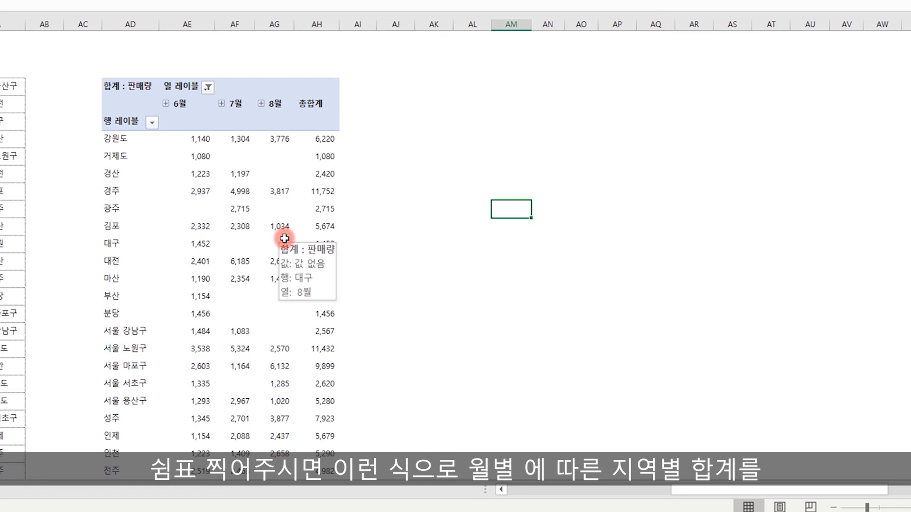
- Add the 매출 field to the PivotTable's values as a sum, below the 판매량 sum
drag(235, 227, 235, 209)
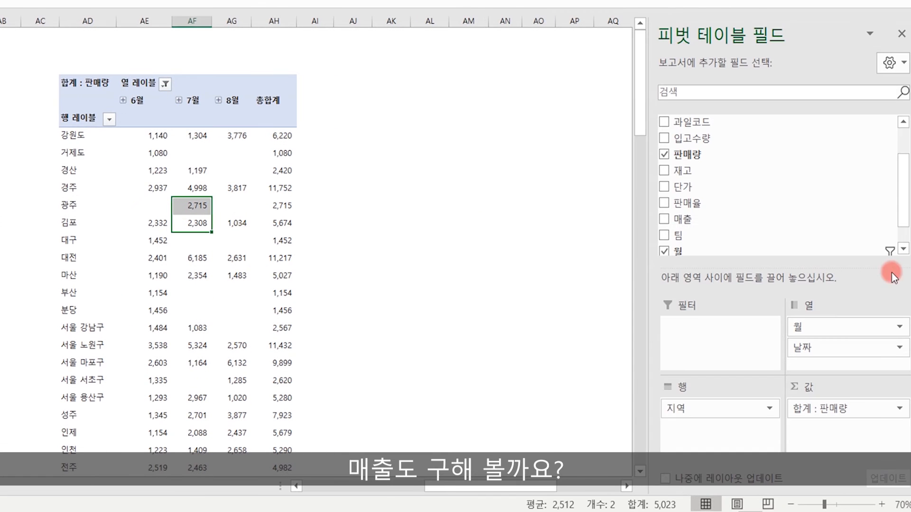
scroll(900, 185, up, 2)
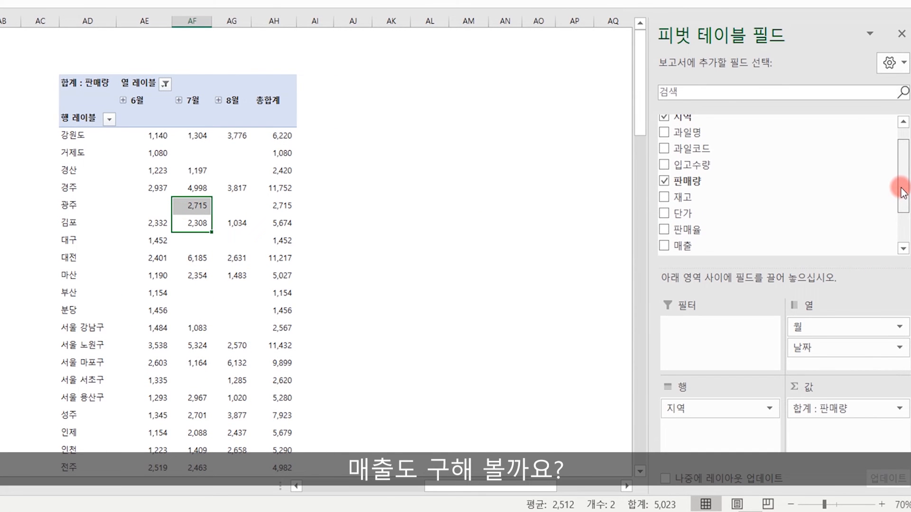
scroll(900, 185, down, 4)
drag(688, 191, 842, 430)
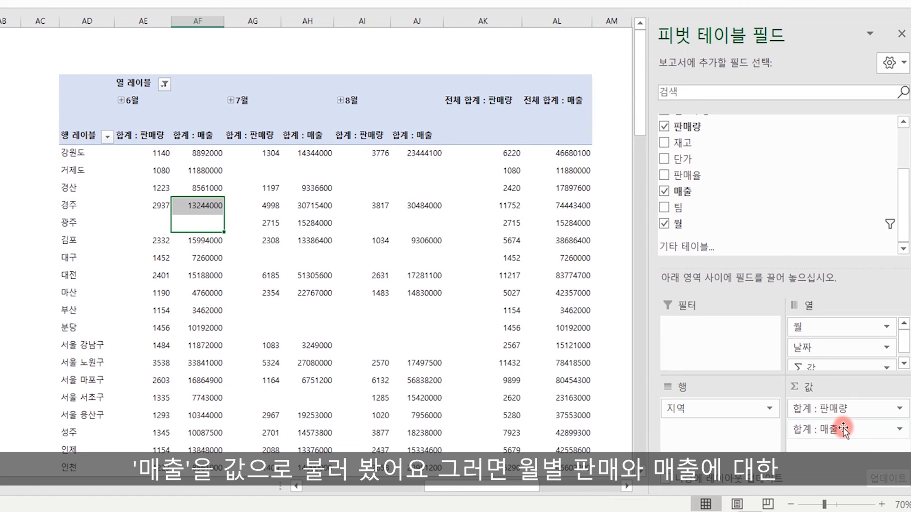
- Format the PivotTable's number columns AE:AL with thousands separators
click(362, 275)
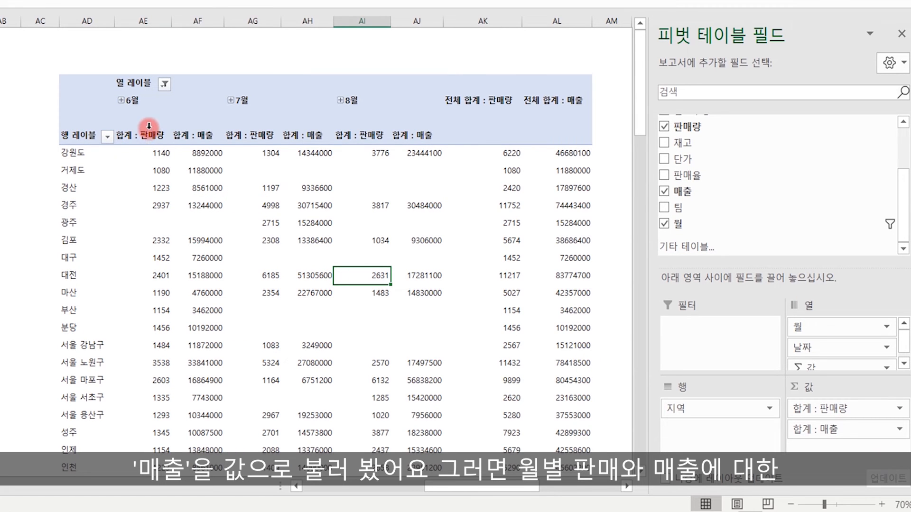
drag(143, 23, 553, 75)
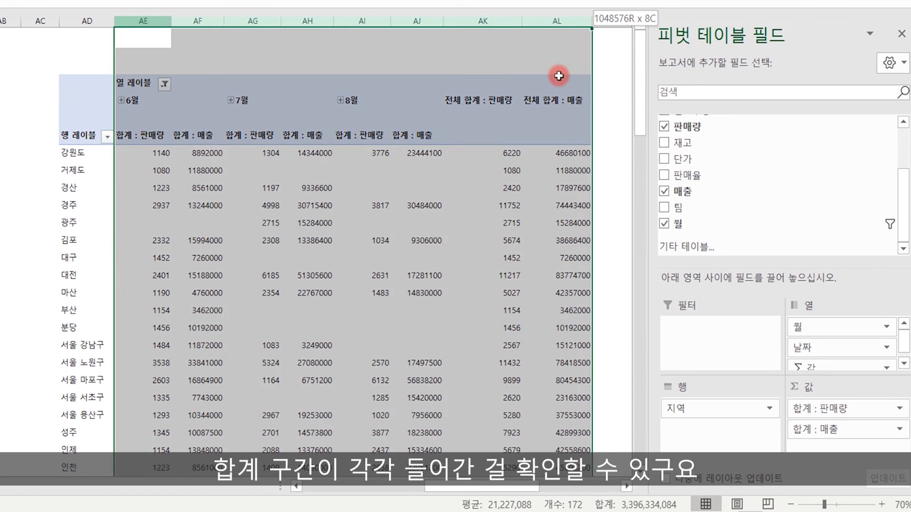
click(478, 76)
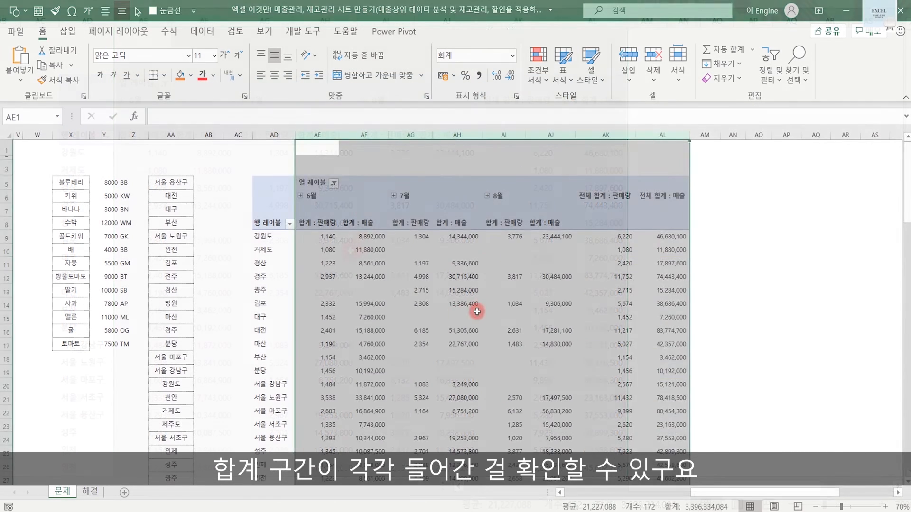
- Hide the PivotTable's field headers for the row and column labels
click(414, 318)
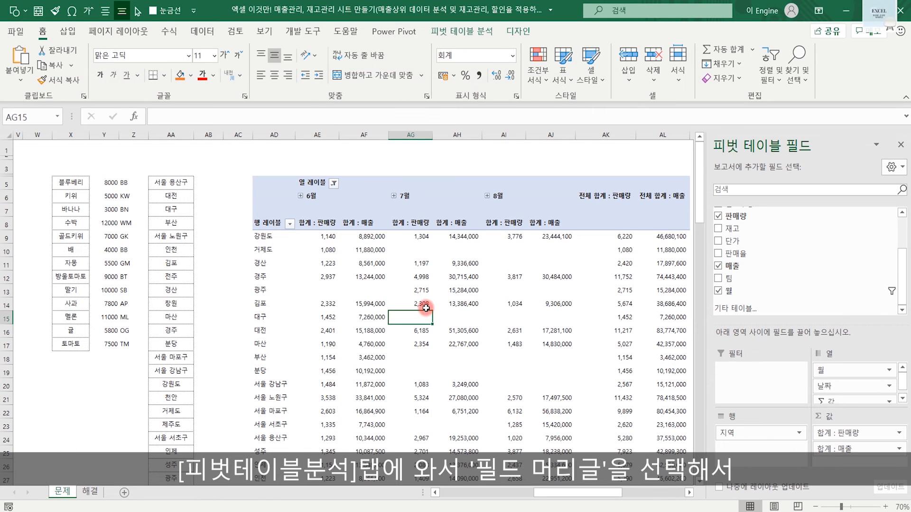
click(429, 303)
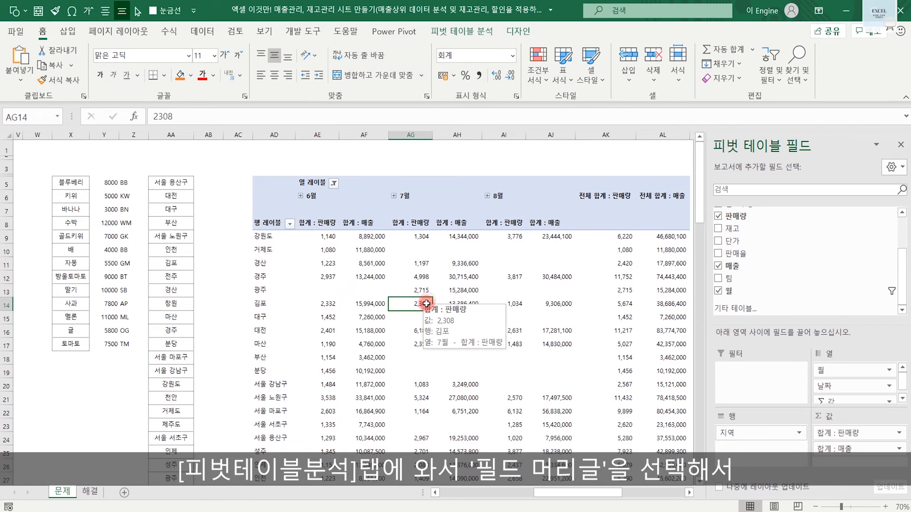
click(462, 31)
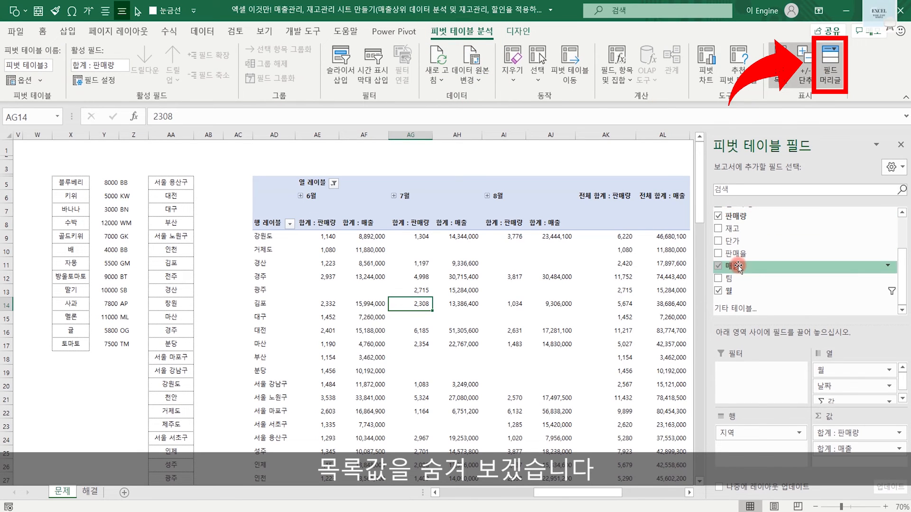
click(830, 67)
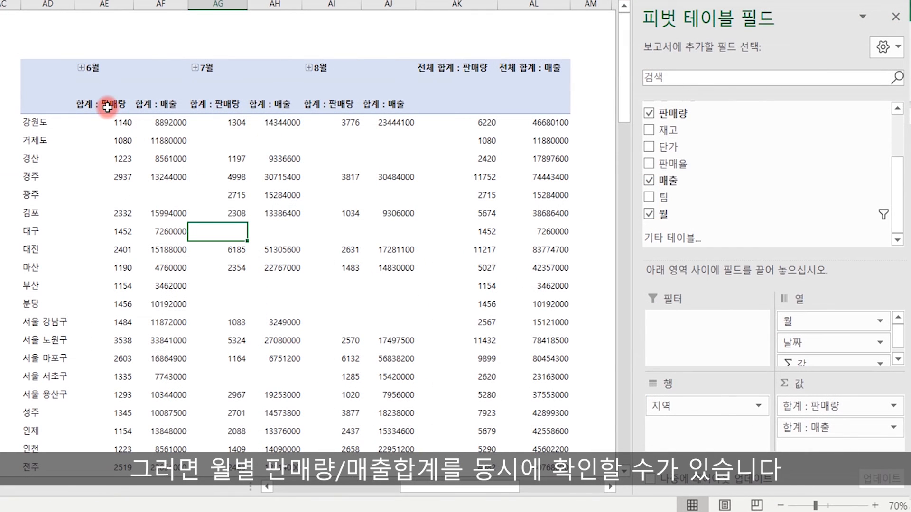
- Reapply the thousands-separator format to the 판매량 and 매출 columns AE:AL of the PivotTable
click(108, 105)
click(160, 104)
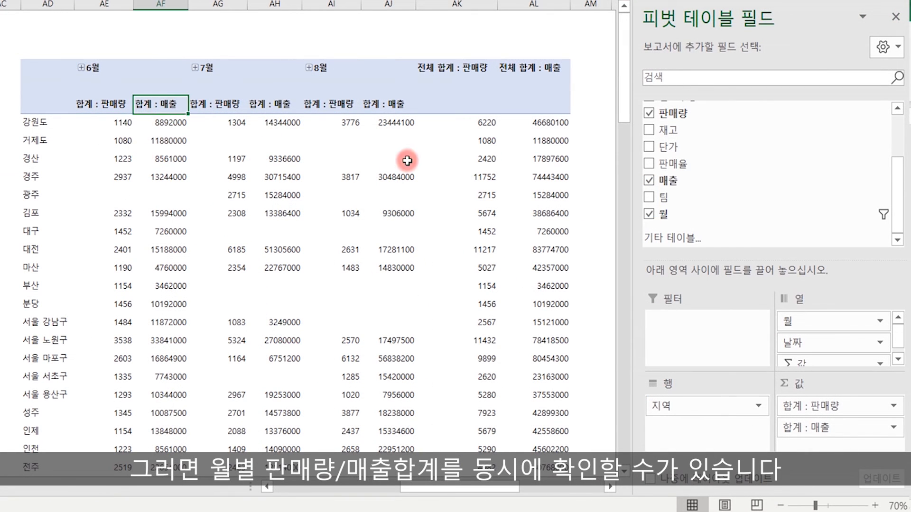
drag(104, 5, 164, 8)
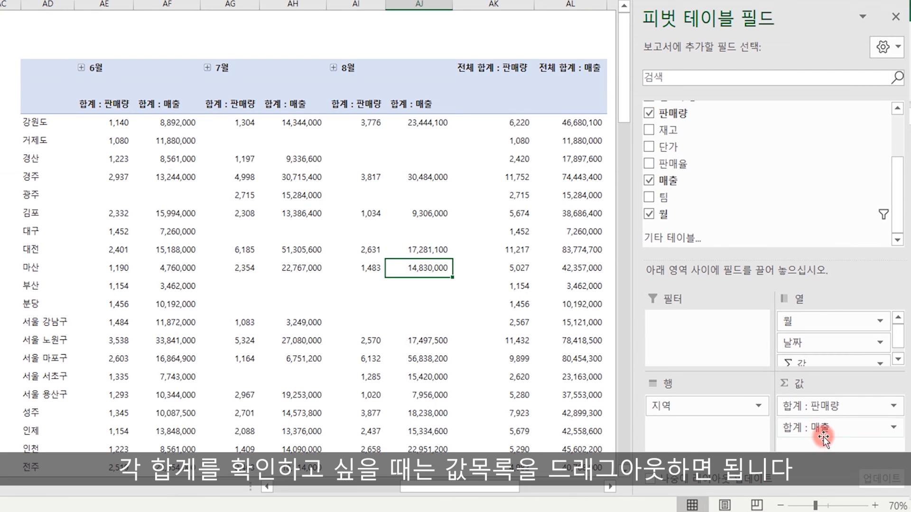
- Remove the 매출 sum from the PivotTable's values and place the 과일명 field beneath 지역 in the rows
drag(824, 432, 513, 334)
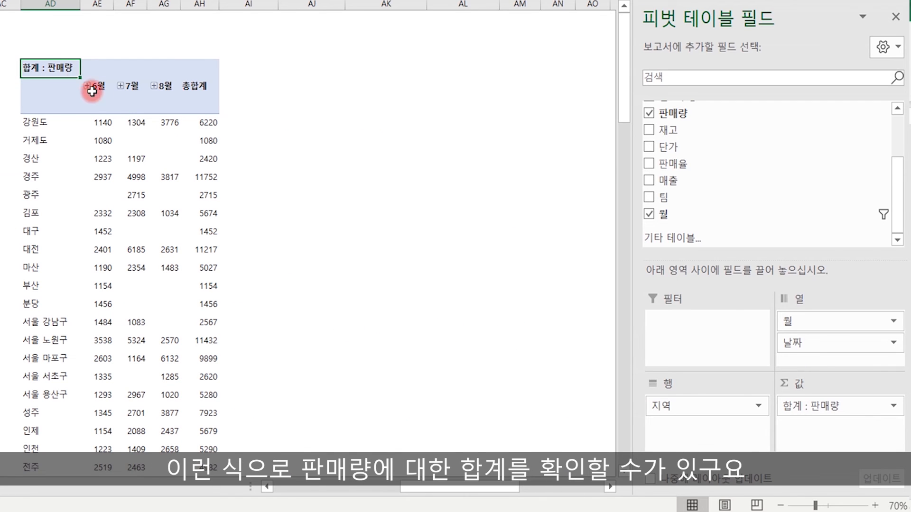
scroll(659, 156, up, 2)
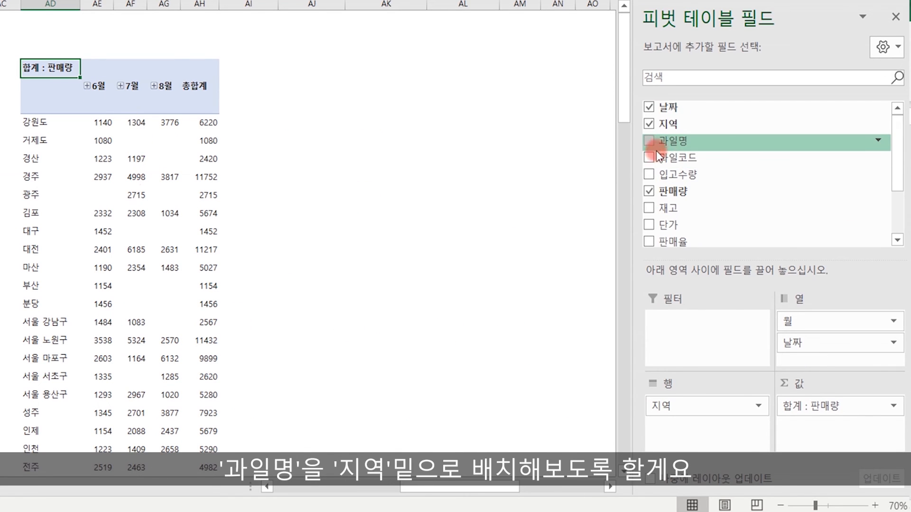
drag(664, 144, 706, 429)
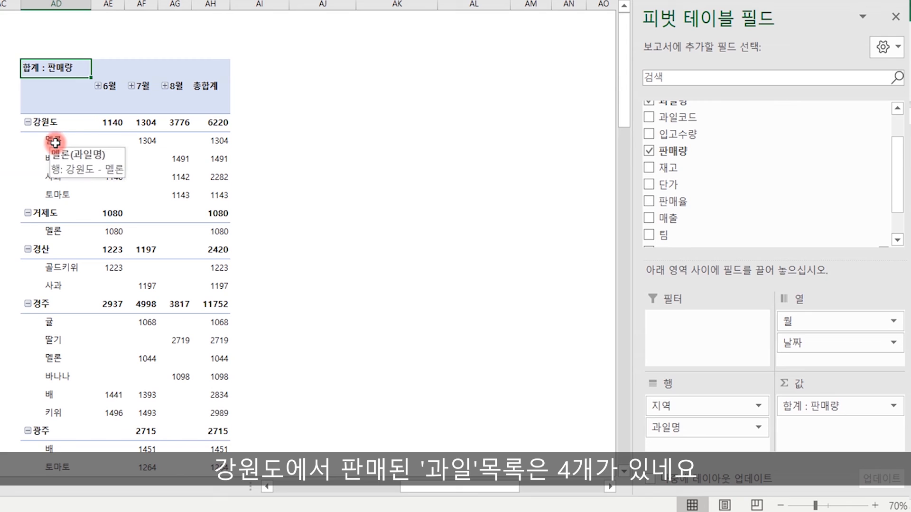
- Examine the fruits listed under 강원도, 거제도 and 경산 in the PivotTable, and review the sheet's other analysis tables
drag(55, 143, 43, 212)
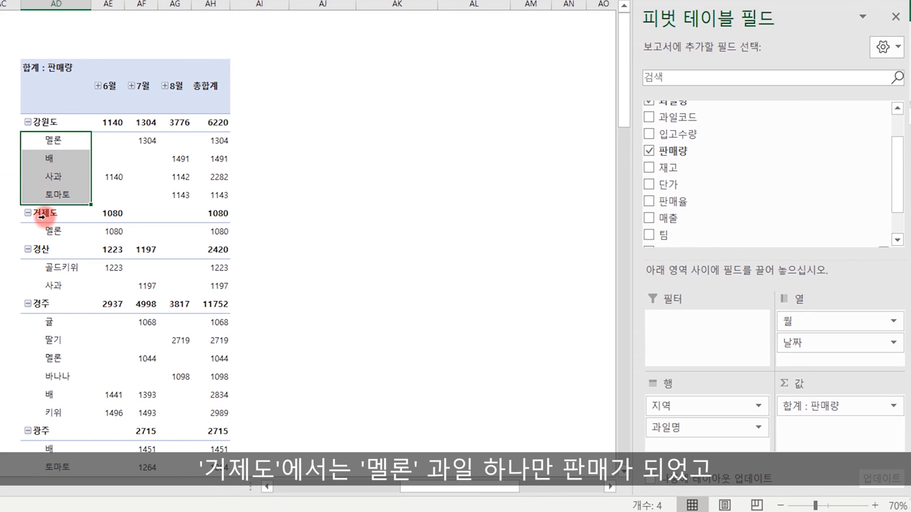
click(55, 233)
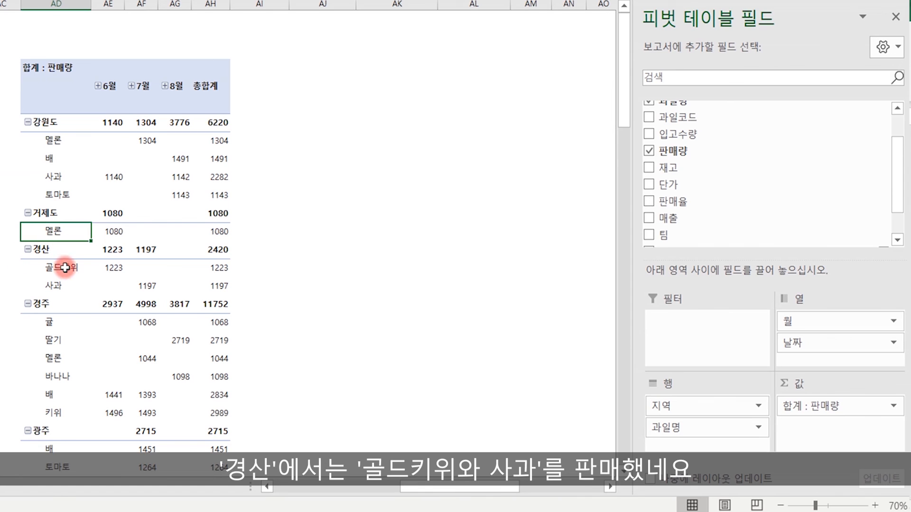
drag(65, 268, 61, 284)
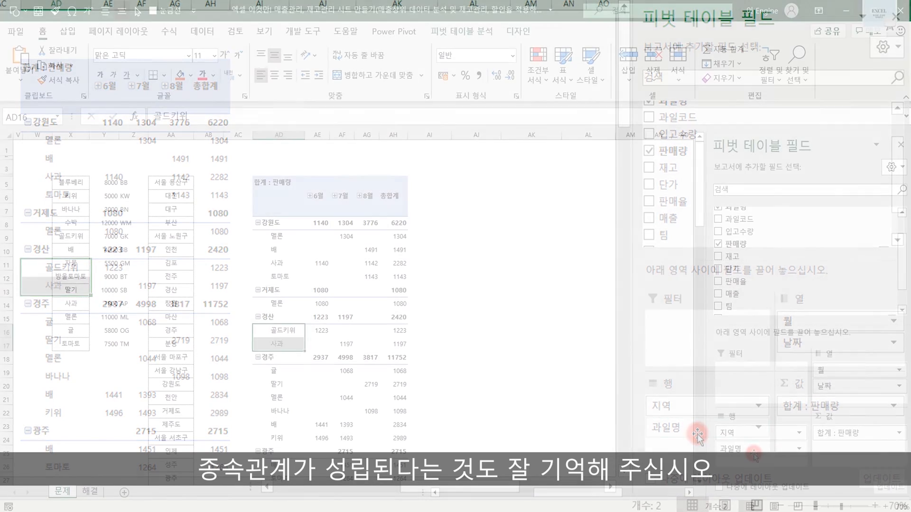
drag(705, 492, 533, 479)
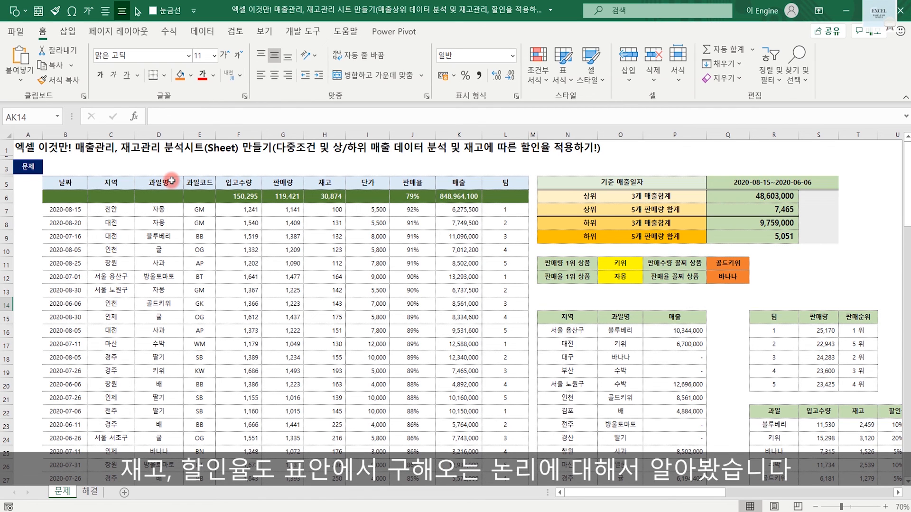
click(836, 276)
drag(836, 277, 884, 294)
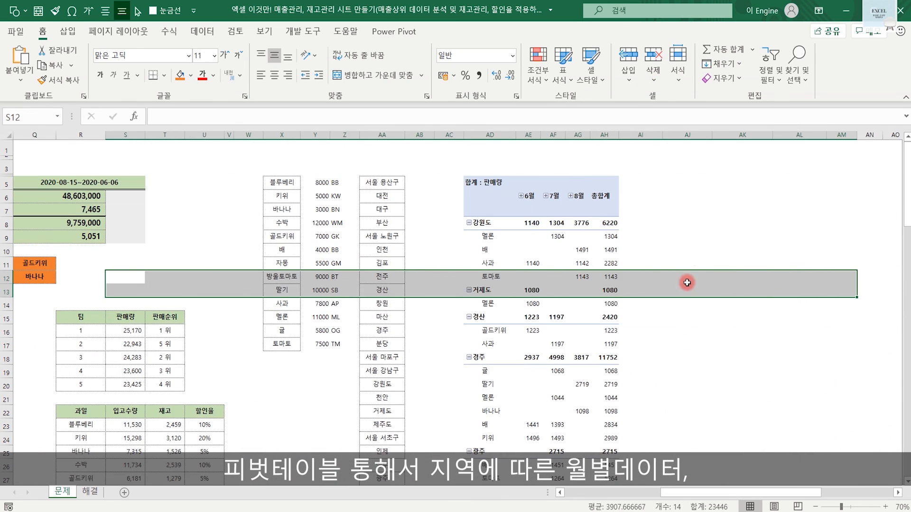
click(735, 242)
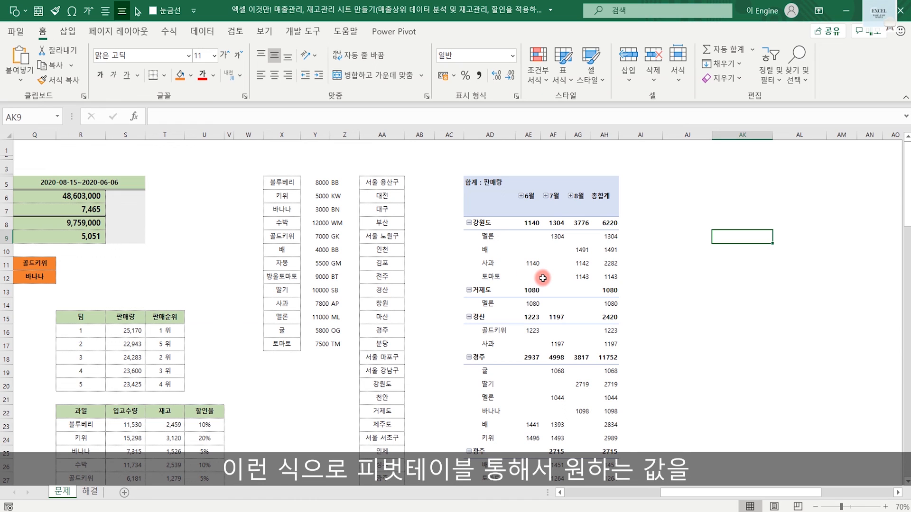
mouse_move(543, 279)
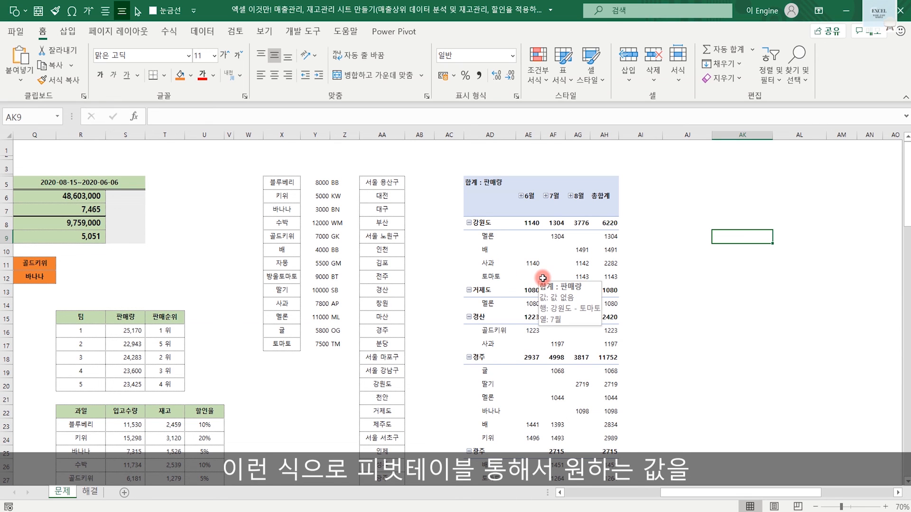